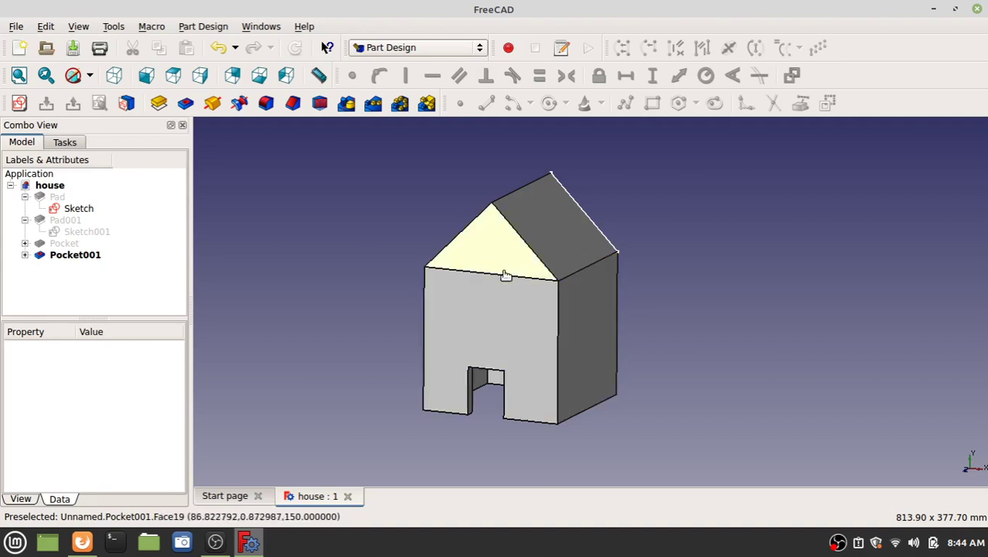
scroll(508, 252, "up", 5)
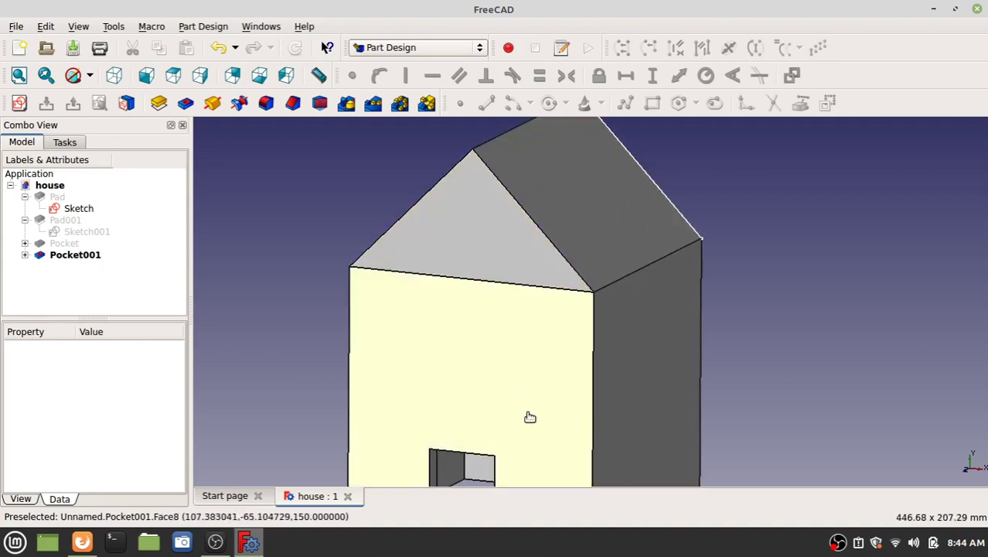
middle_click_drag(528, 287, 516, 296)
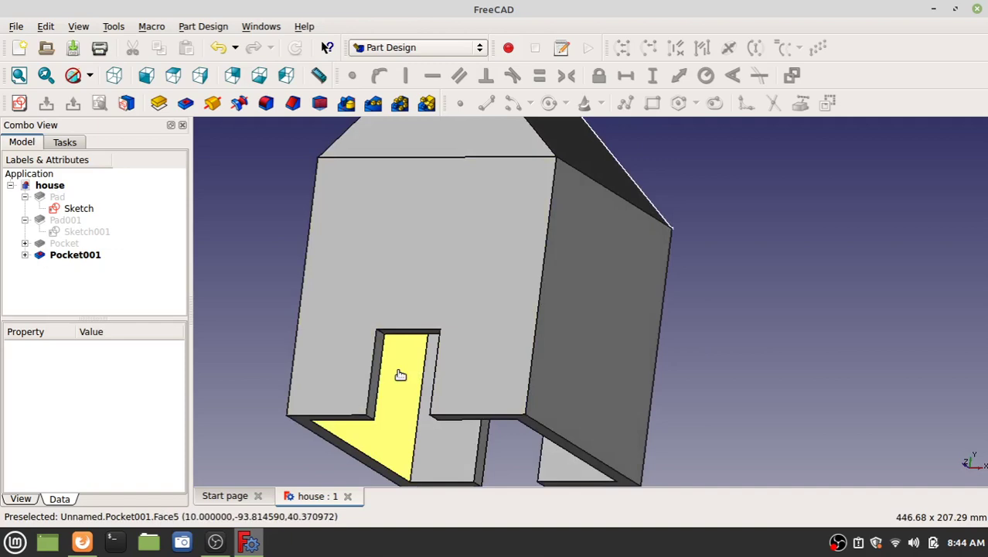
middle_click_drag(532, 386, 574, 274)
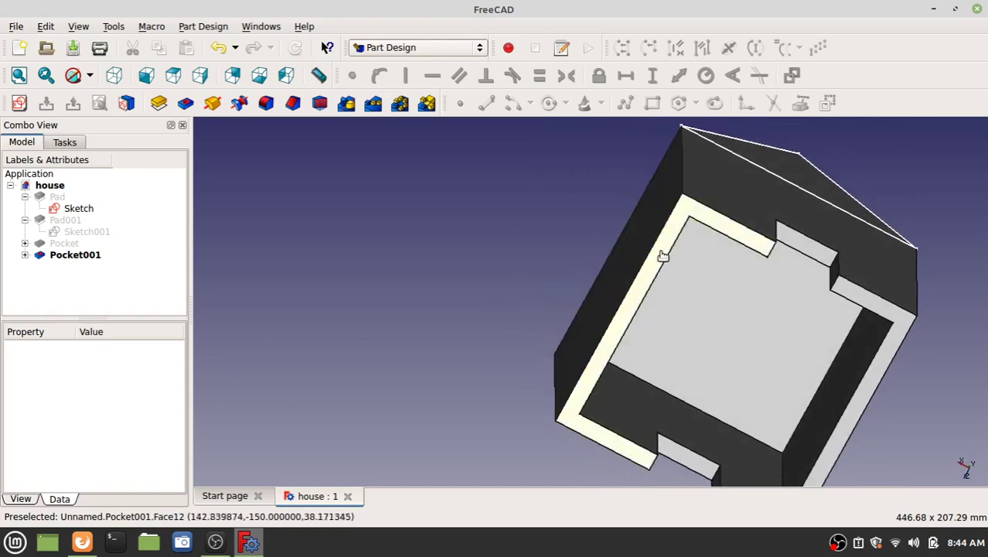
middle_click_drag(743, 305, 285, 322)
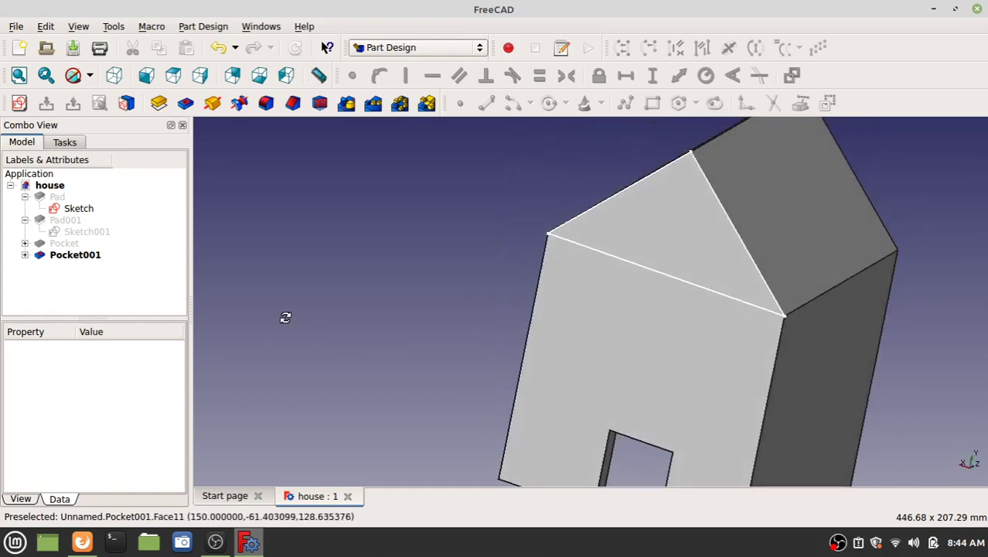
Create a new empty document in the Part Design workbench and close the house document
left_click(21, 48)
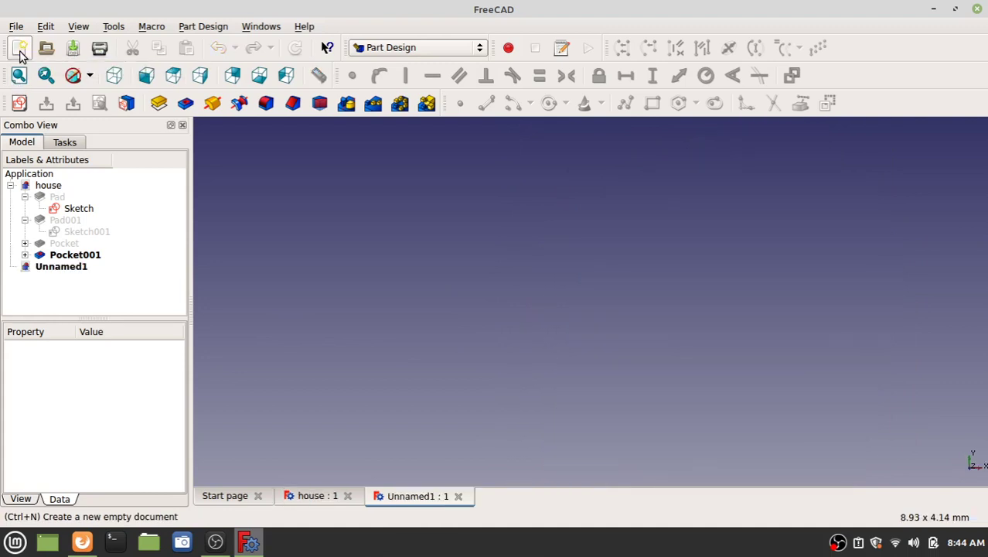
left_click(403, 47)
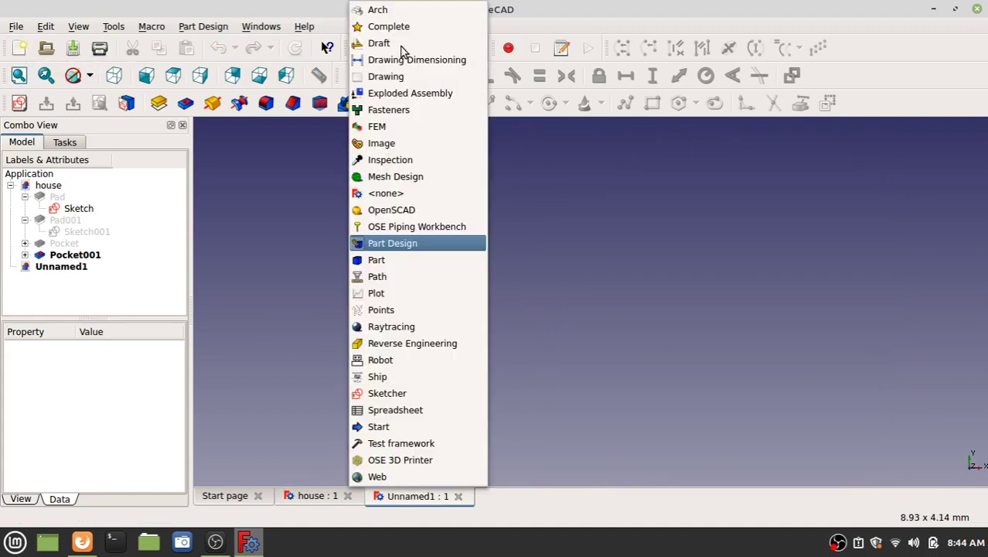
left_click(414, 245)
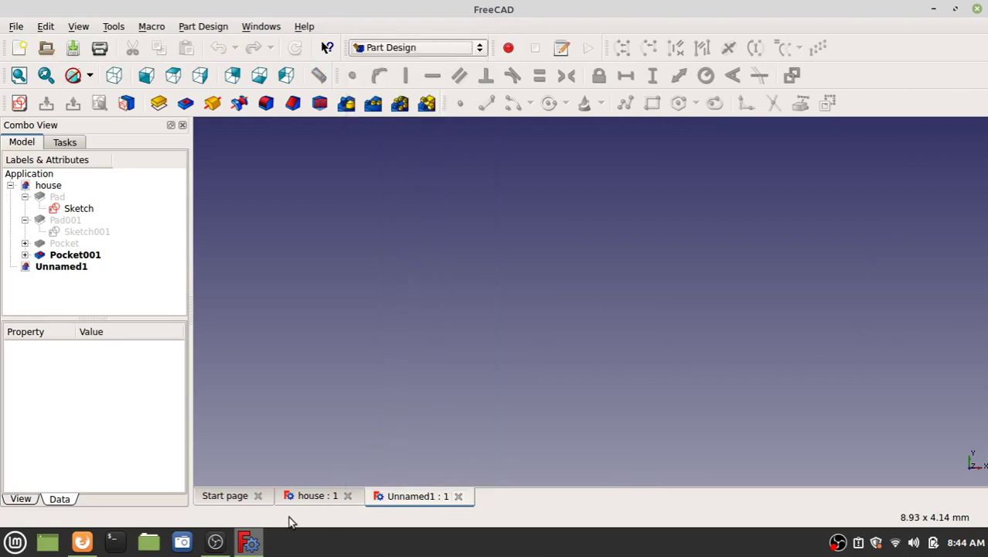
left_click(348, 496)
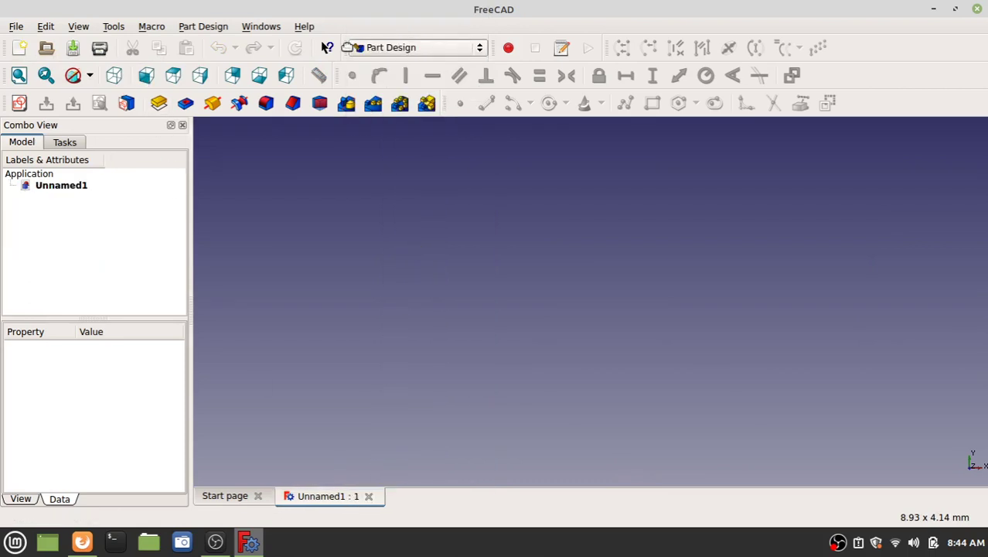
Start a new sketch on the XY-plane with a 0 mm offset
left_click(20, 105)
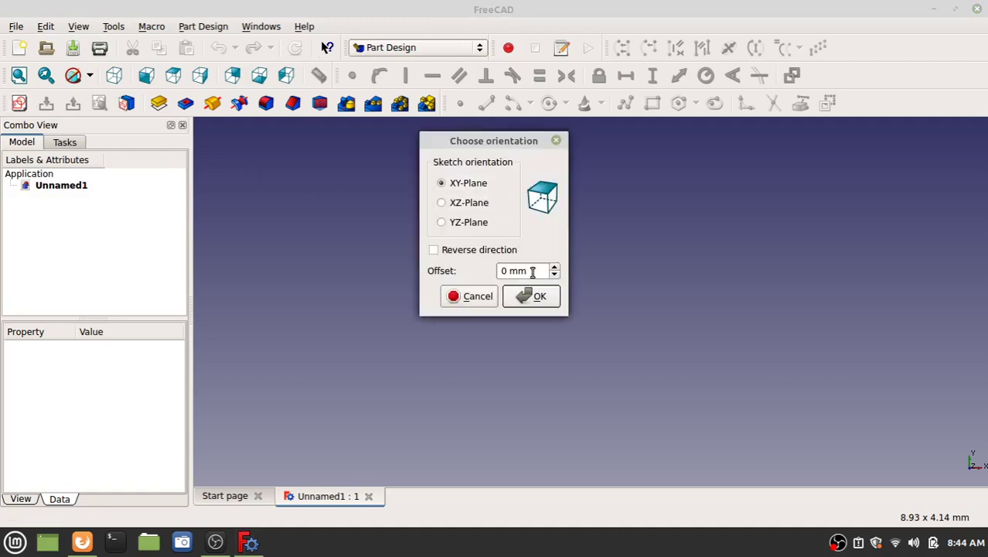
left_click(537, 295)
scroll(720, 331, "down", 1)
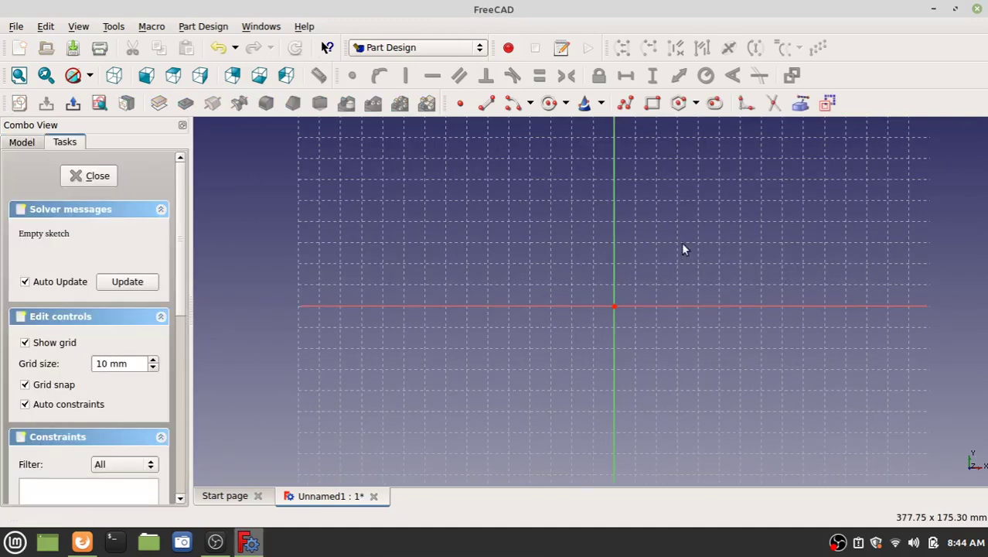
middle_click_drag(621, 232, 559, 249)
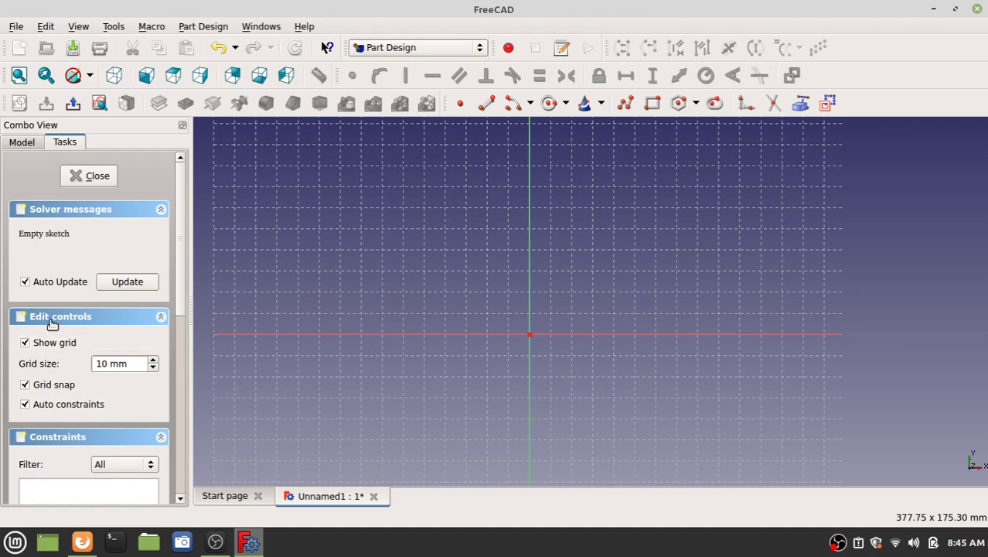
left_click(105, 319)
left_click(105, 318)
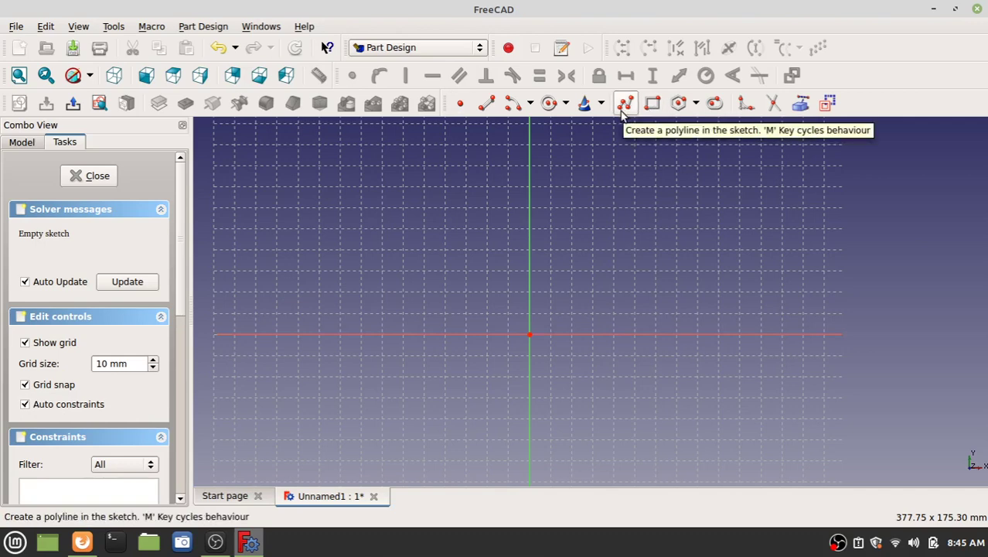
Sketch a closed polyline triangle starting at the origin, with a base about 127 mm long on the horizontal axis
left_click(625, 105)
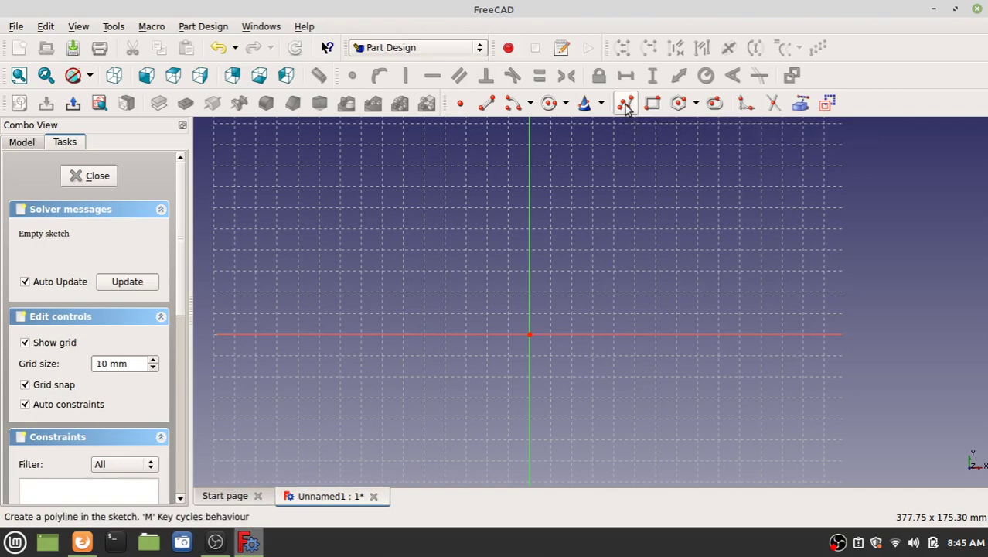
left_click(530, 334)
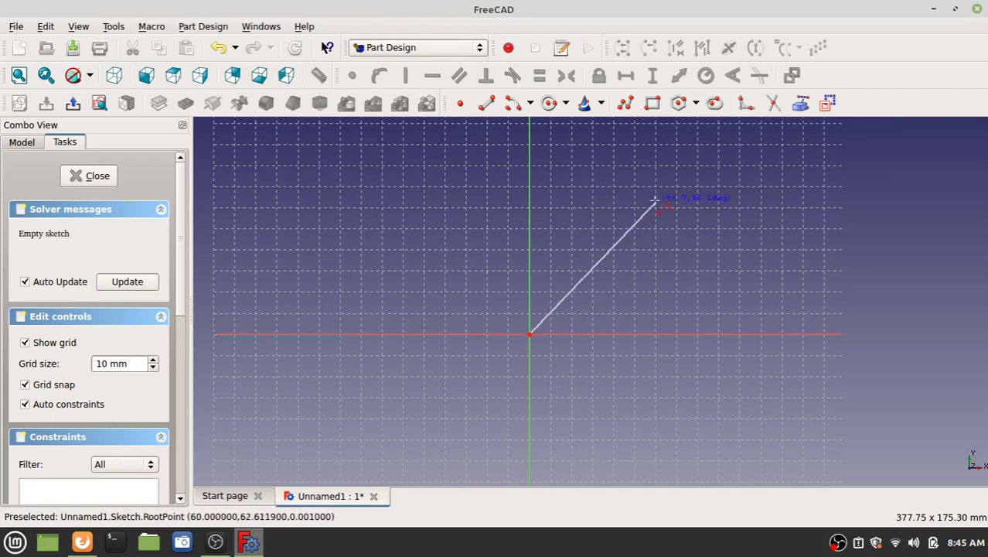
left_click(665, 203)
left_click(797, 334)
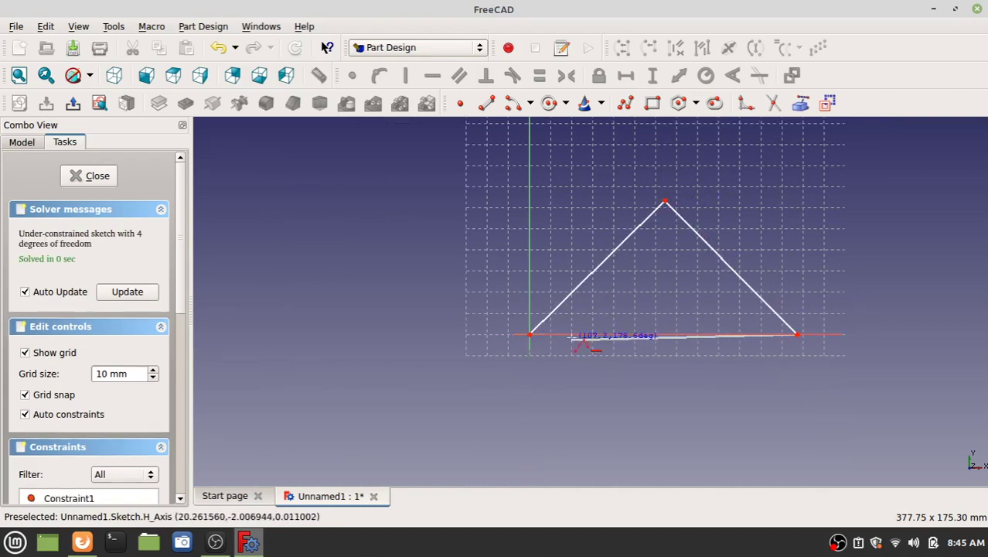
left_click(529, 334)
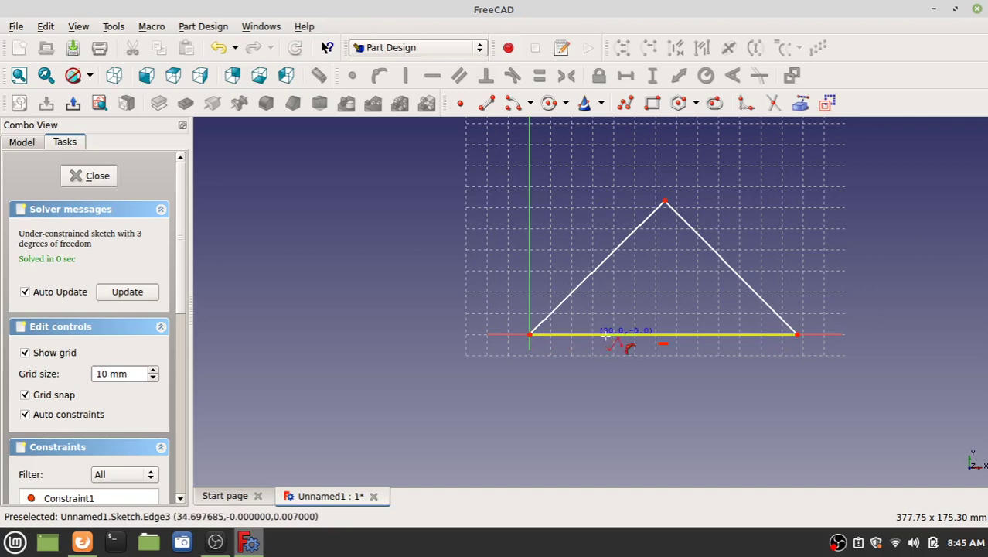
Try moving the triangle's sloping side nearest the vertical axis twice, undoing each move
left_click_drag(597, 277, 545, 250)
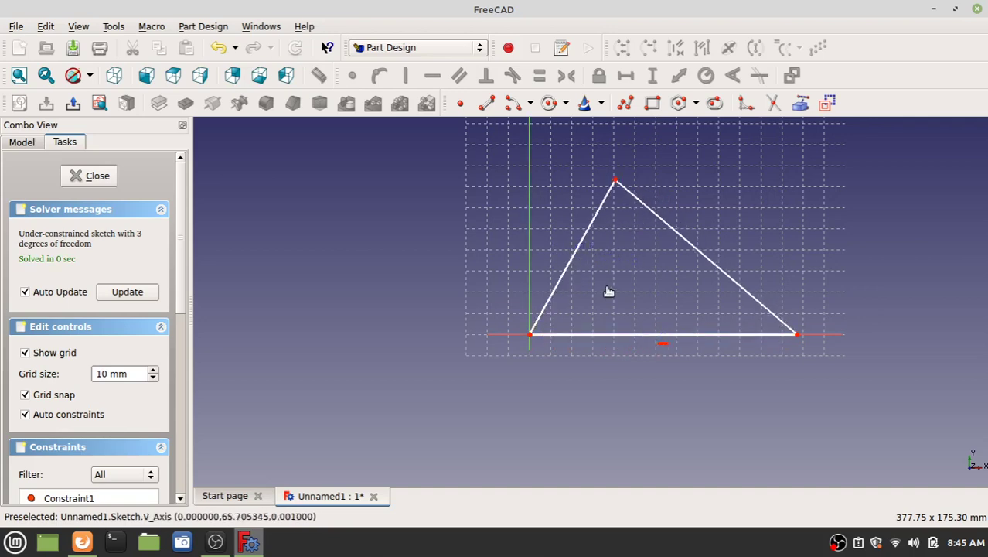
key("ctrl+z")
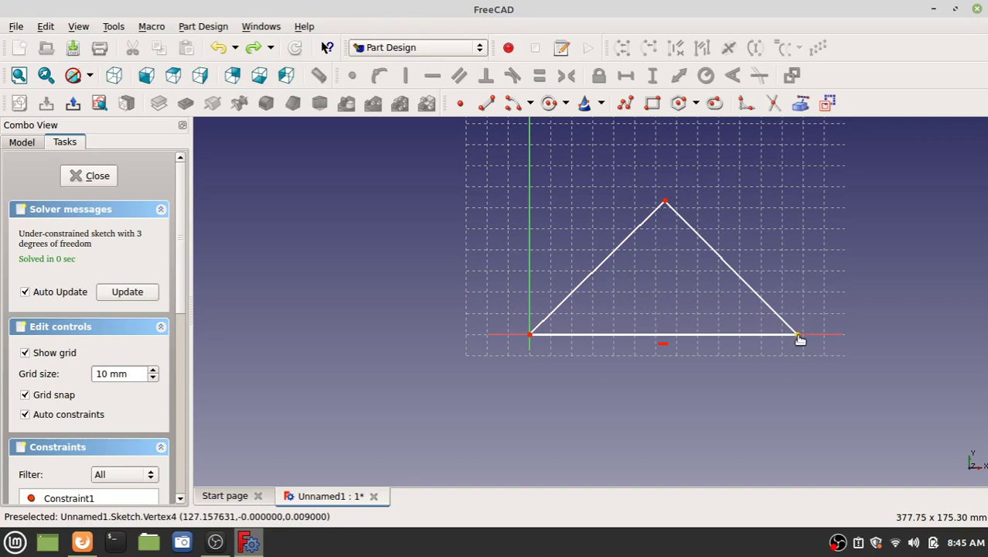
left_click_drag(601, 270, 545, 227)
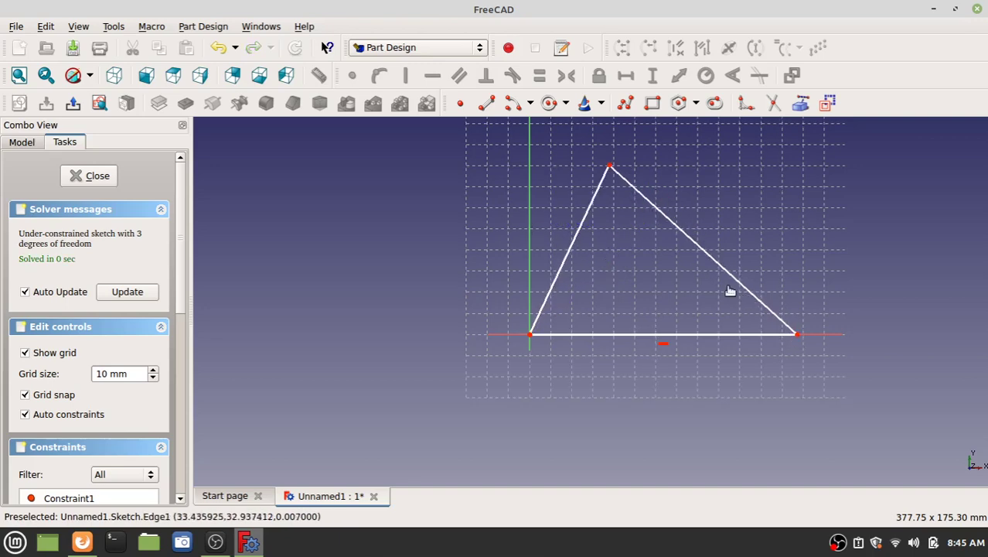
key("ctrl+z")
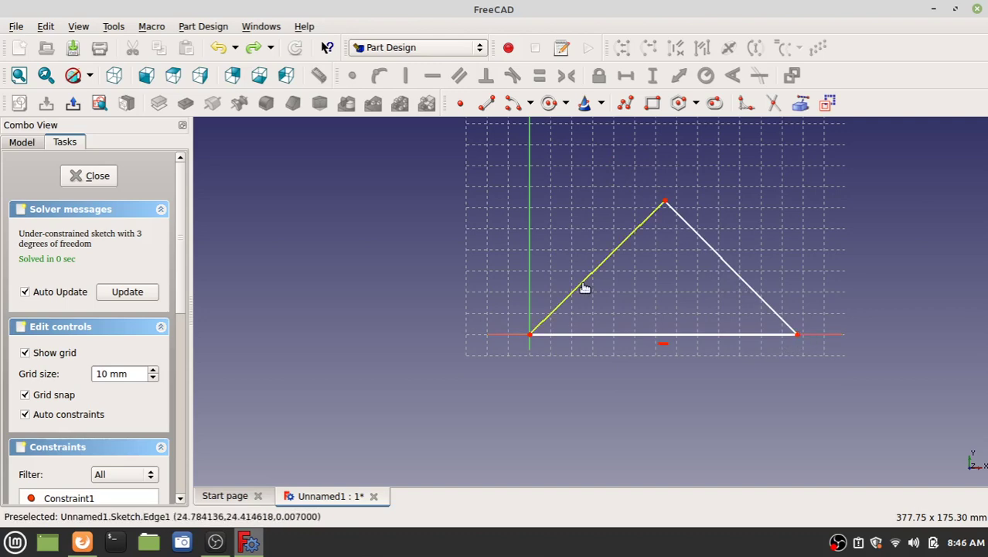
Delete all three lines of the triangle from the sketch
left_click(750, 338)
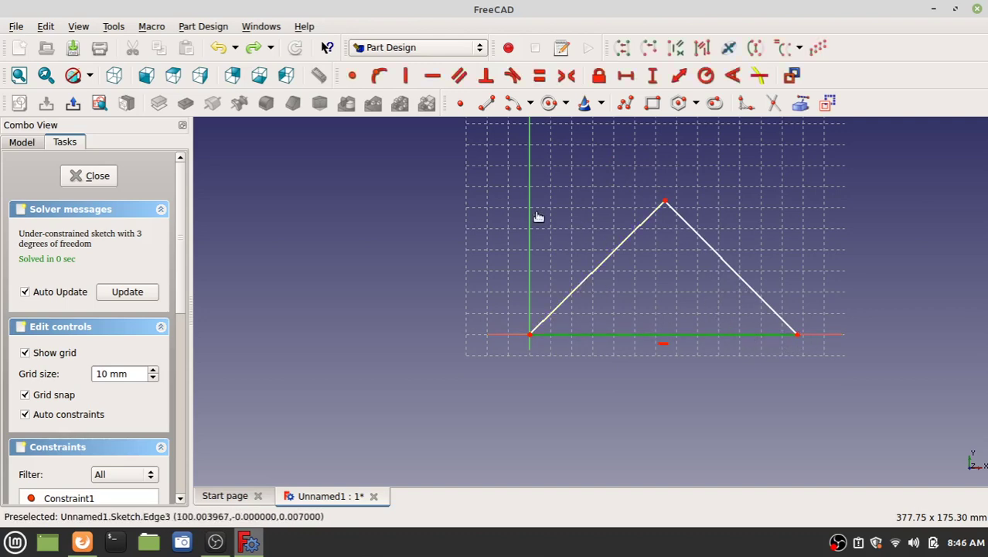
mouse_move(441, 165)
left_mouse_down()
mouse_move(534, 196)
mouse_move(928, 409)
left_mouse_up()
key("Delete")
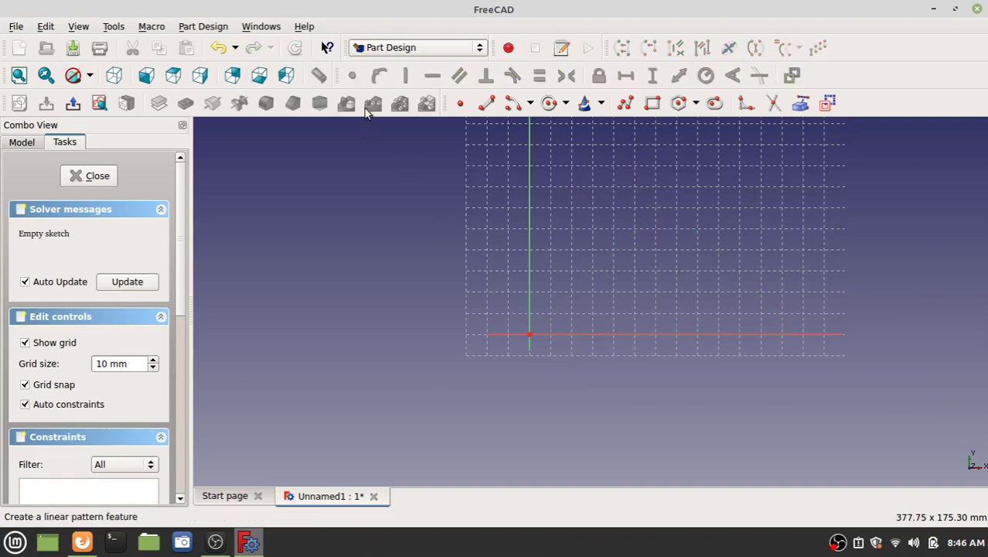
Draw a polyline triangle from the origin with its far corner about 120 mm along the horizontal axis, leaving the base's last end loose just below the origin
left_click(625, 103)
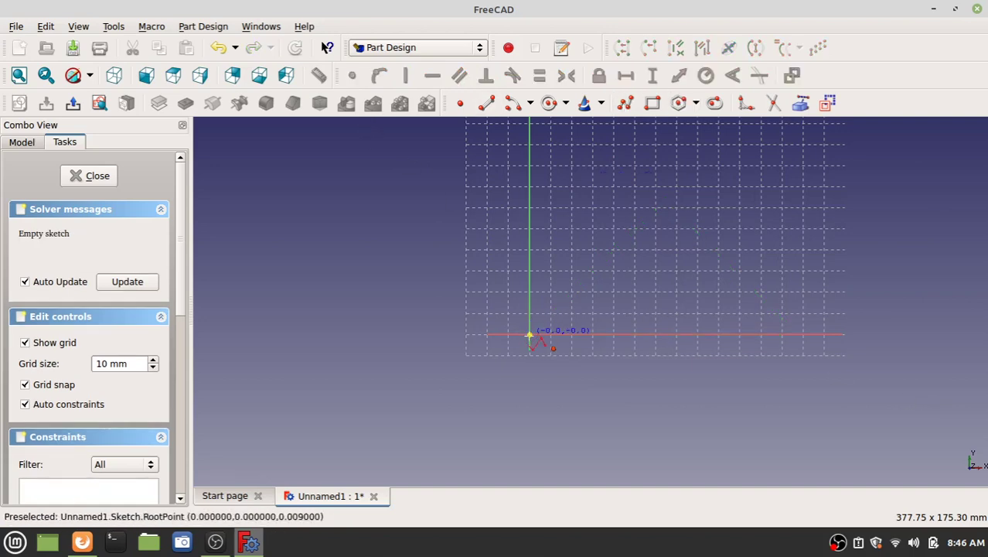
left_click(530, 334)
left_click(656, 212)
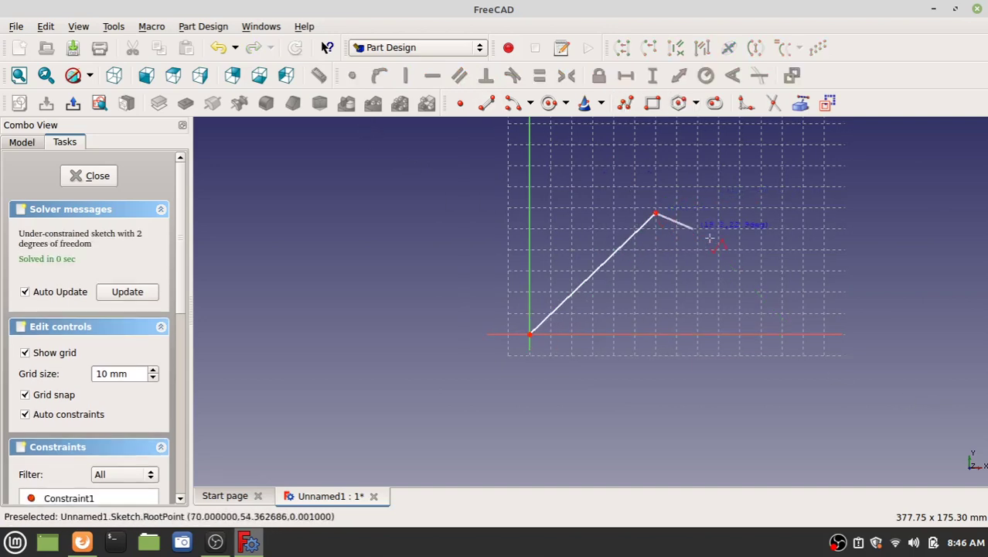
left_click(782, 334)
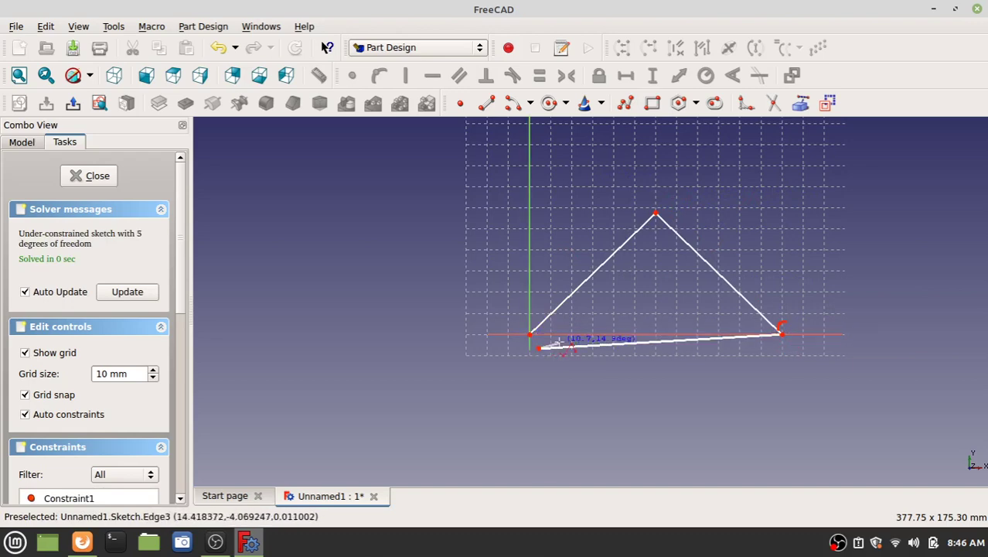
Try moving the base line's loose end onto the origin without a constraint, and undo the move
scroll(541, 341, "up", 5)
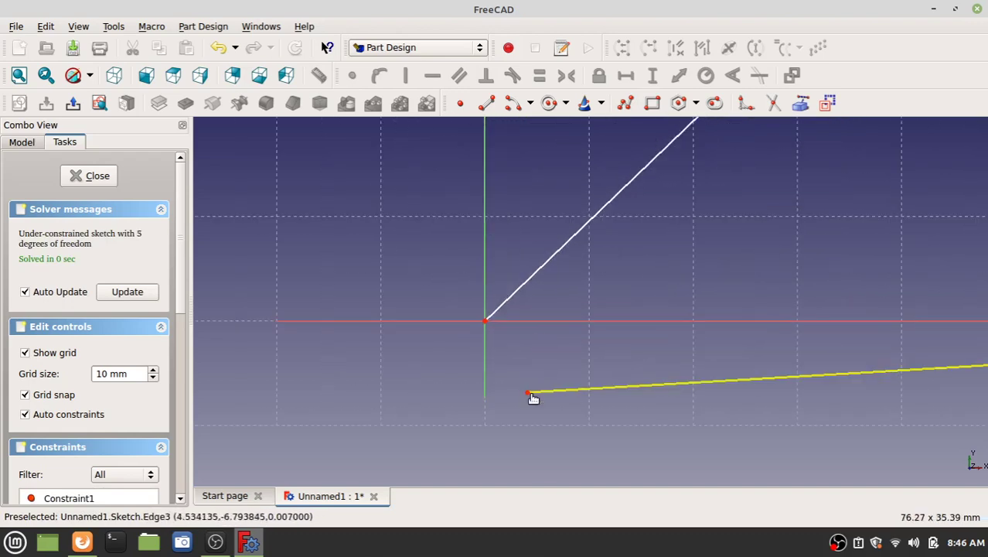
left_click(488, 322)
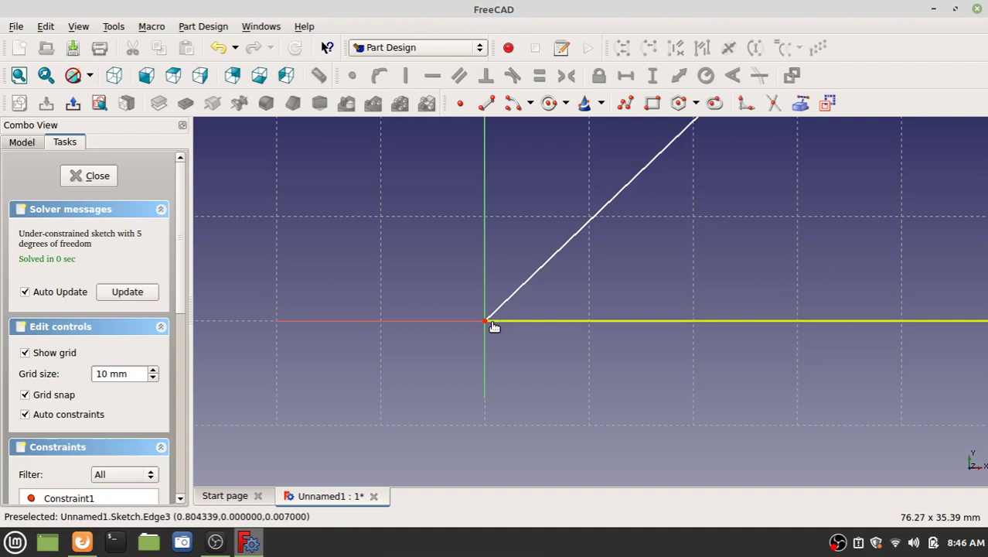
scroll(506, 332, "down", 2)
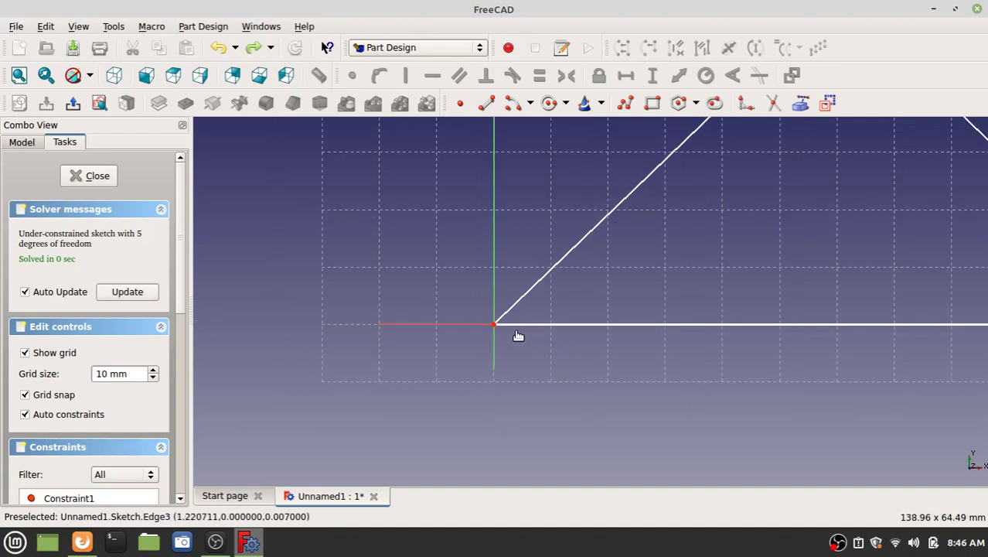
left_click_drag(518, 336, 518, 335)
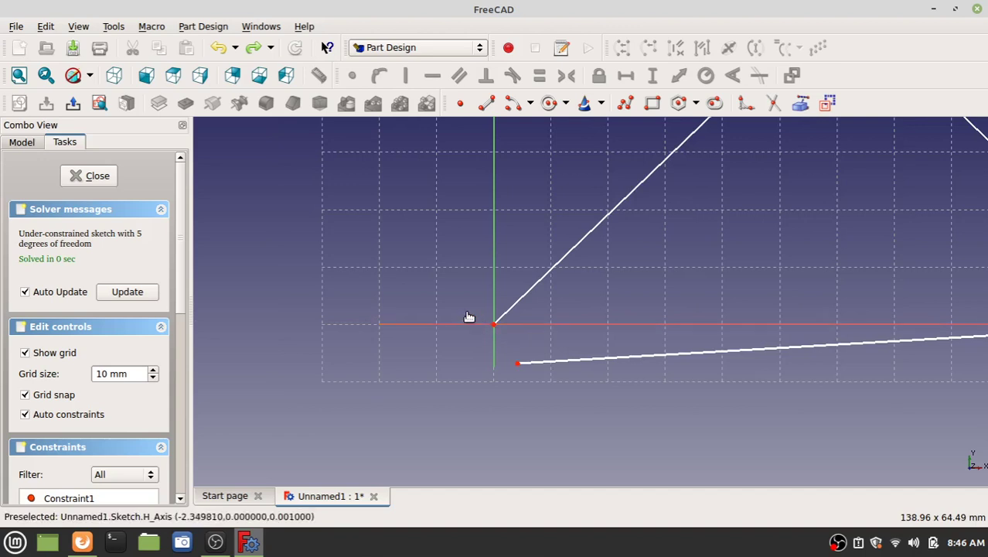
Close the triangle by making the base line's loose end coincident with the origin point
left_click_drag(464, 312, 552, 387)
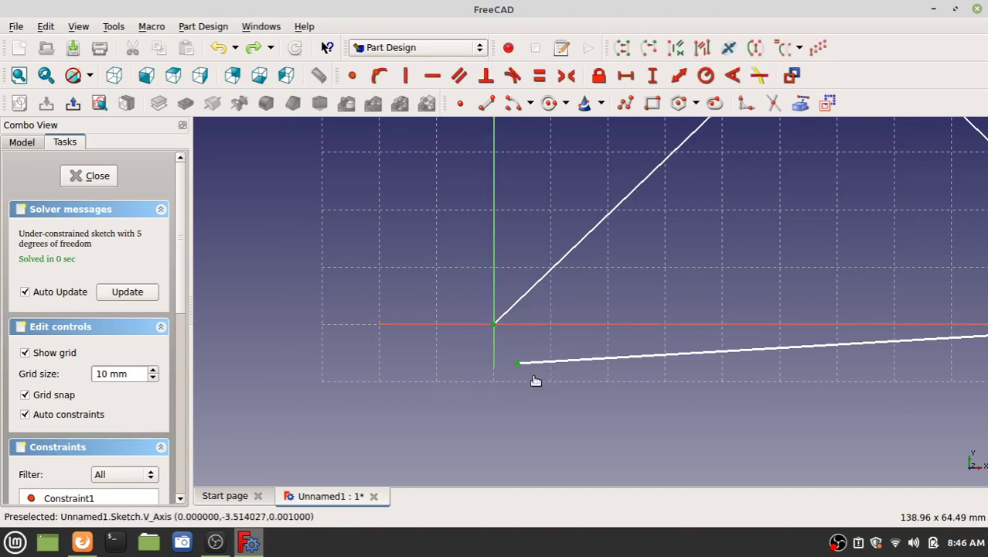
left_click(352, 78)
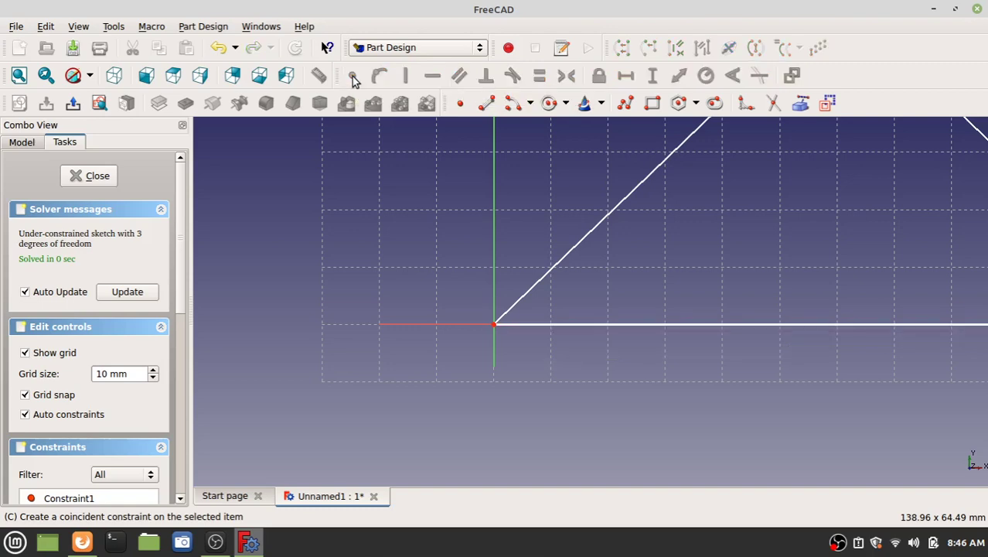
Delete the point-on-object constraint that ties the triangle's far base corner to the horizontal axis
scroll(751, 244, "down", 2)
middle_click_drag(753, 238, 497, 358)
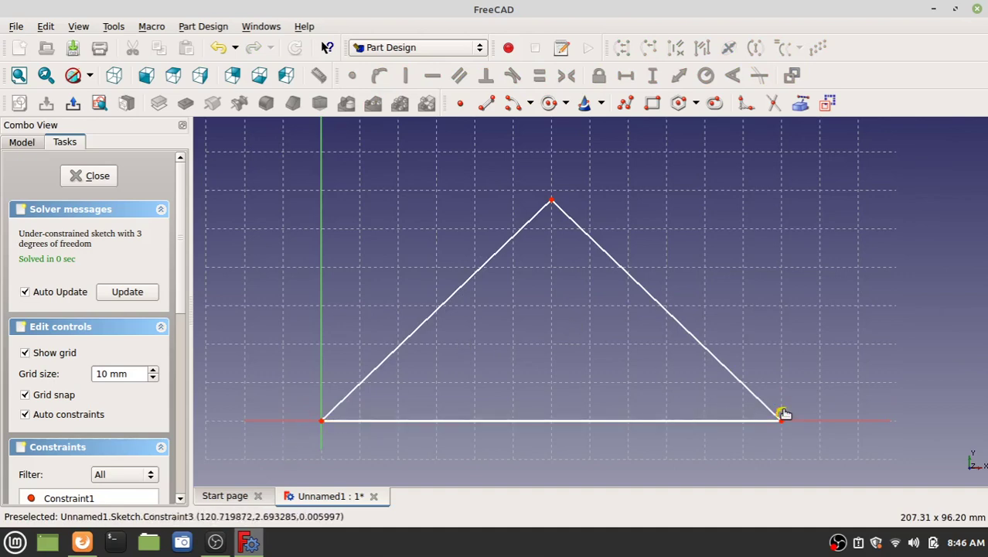
scroll(783, 415, "up", 5)
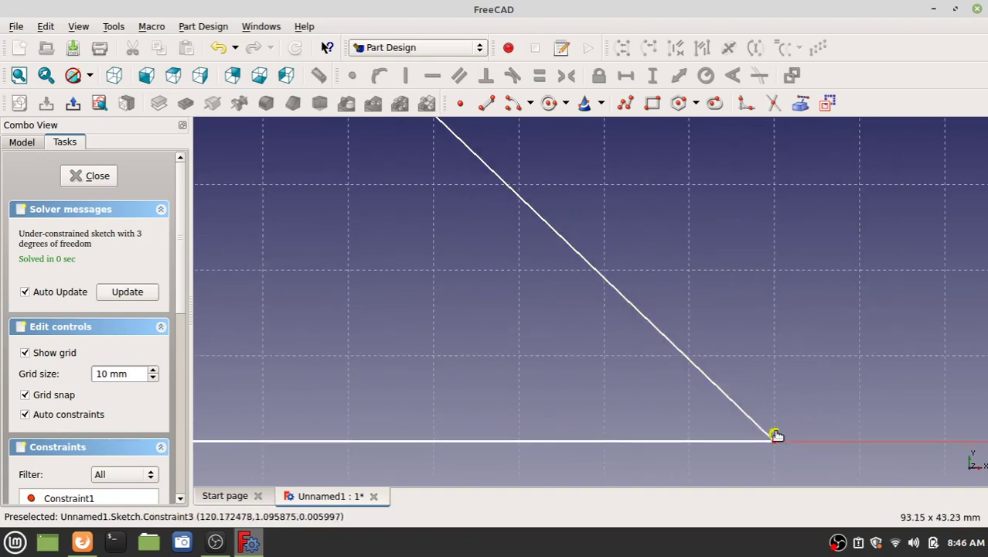
scroll(776, 437, "down", 5)
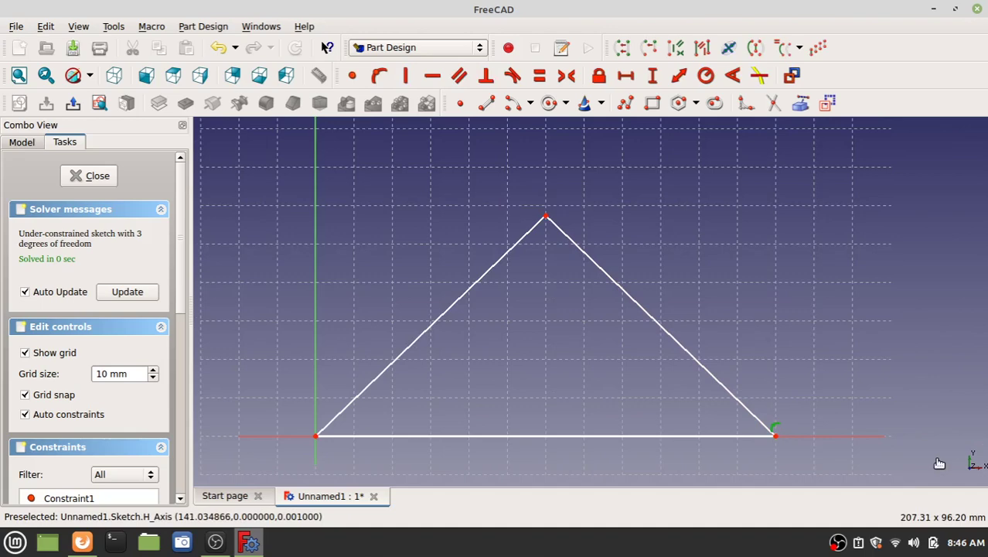
key("Delete")
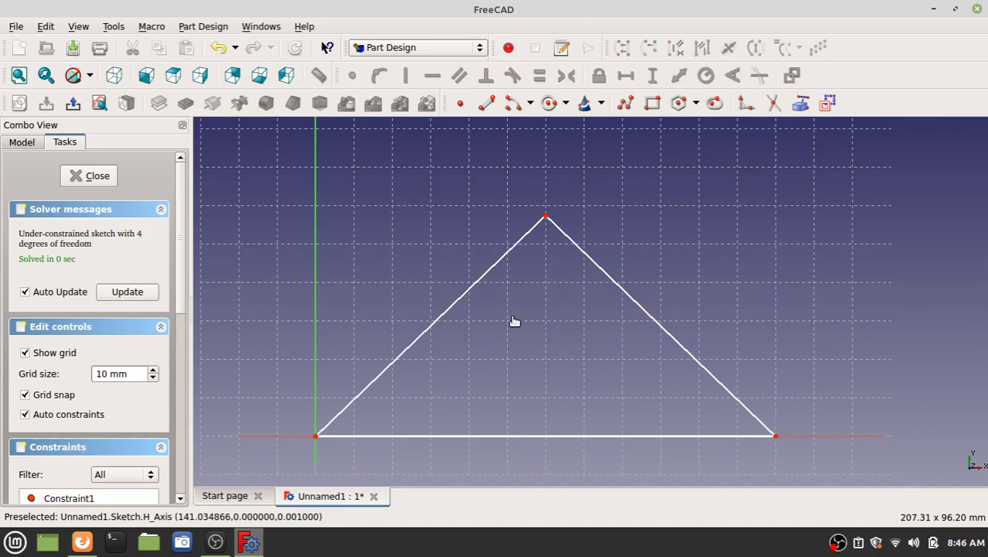
Constrain the length of the triangle's base line to 150 mm
scroll(523, 338, "down", 1)
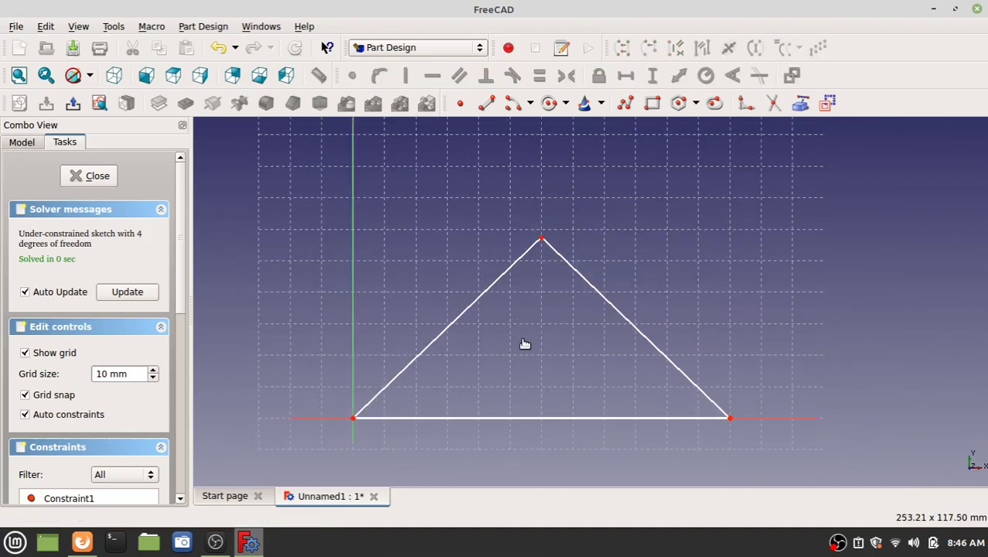
left_click(524, 421)
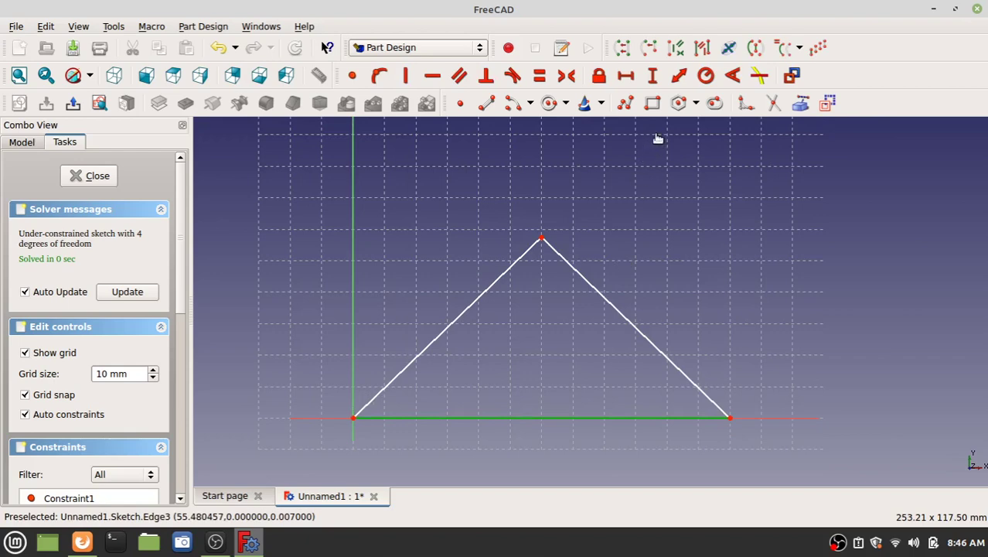
left_click(678, 78)
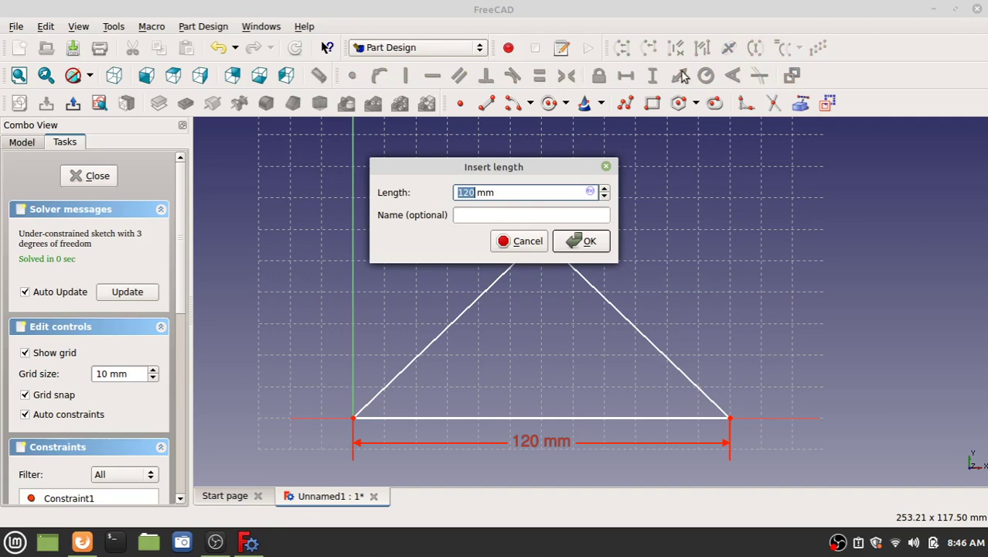
type("1")
key("Return")
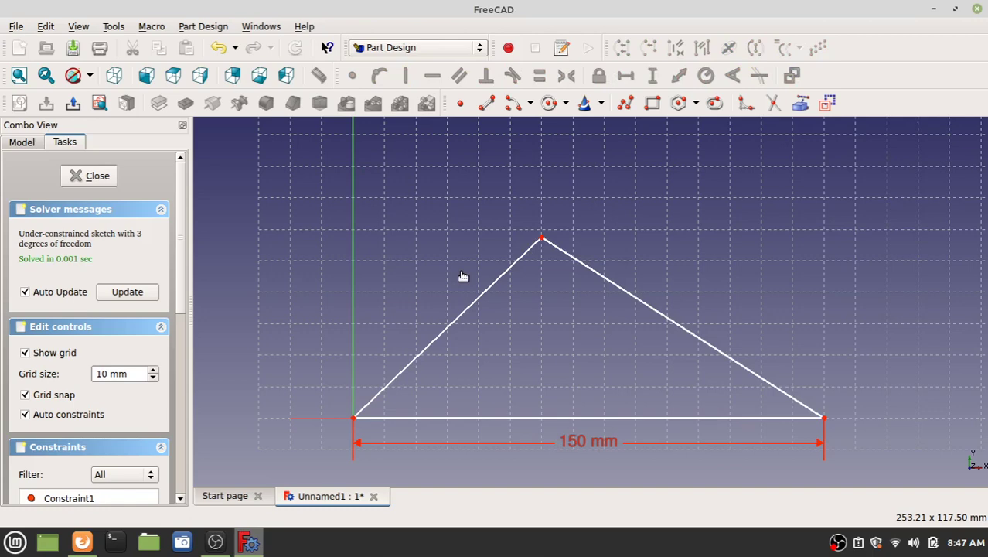
Constrain the angle between the base and the sloping side that starts at the origin to 45°
left_click(426, 353)
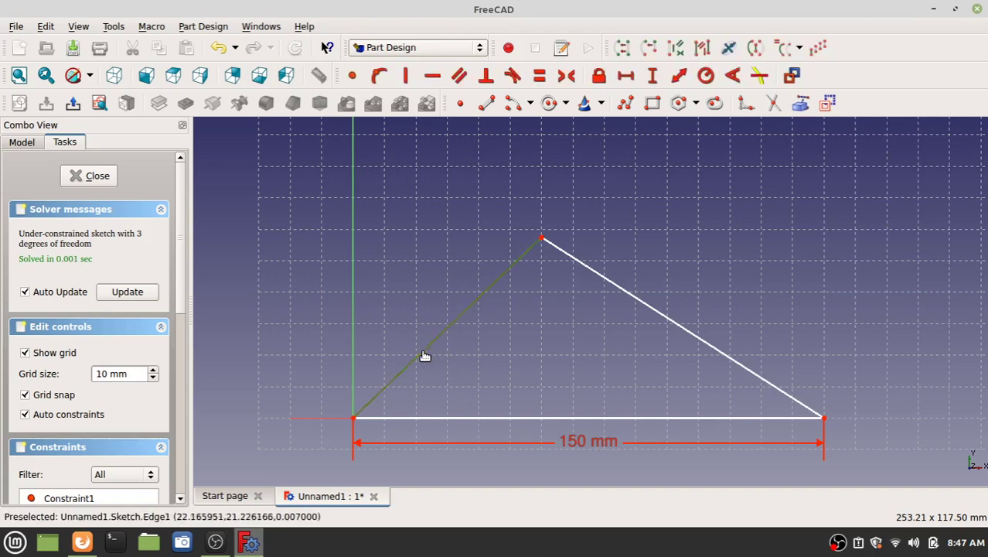
left_click(461, 419)
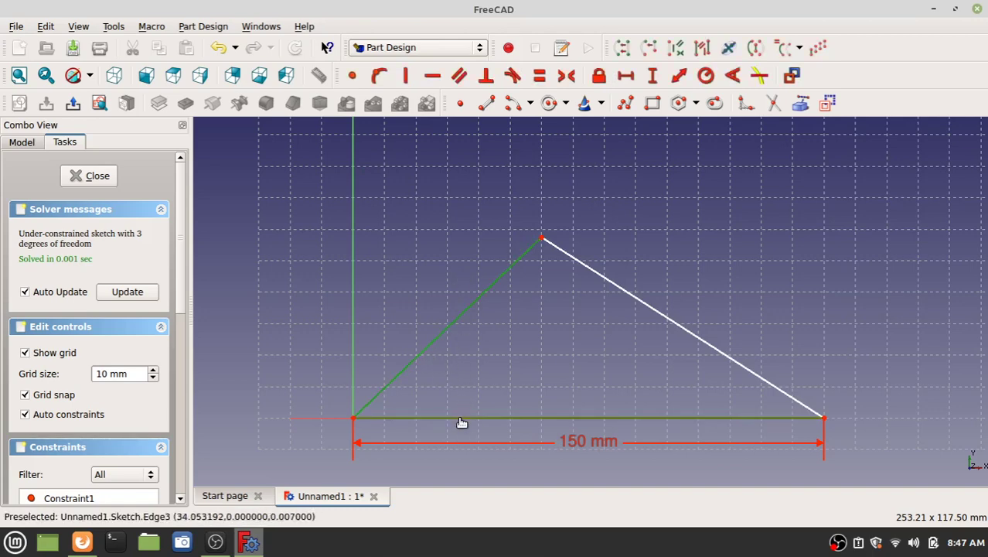
left_click(733, 77)
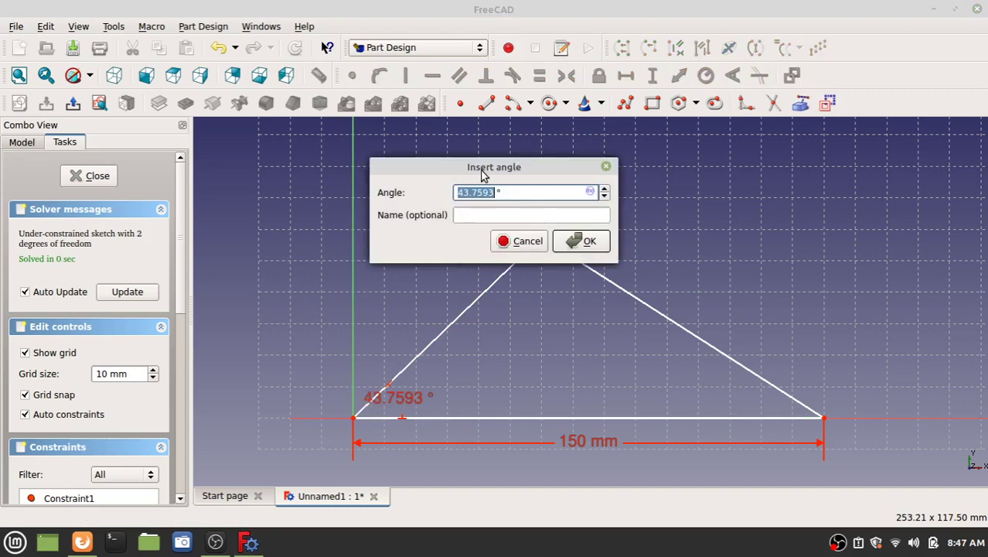
type("45")
key("Return")
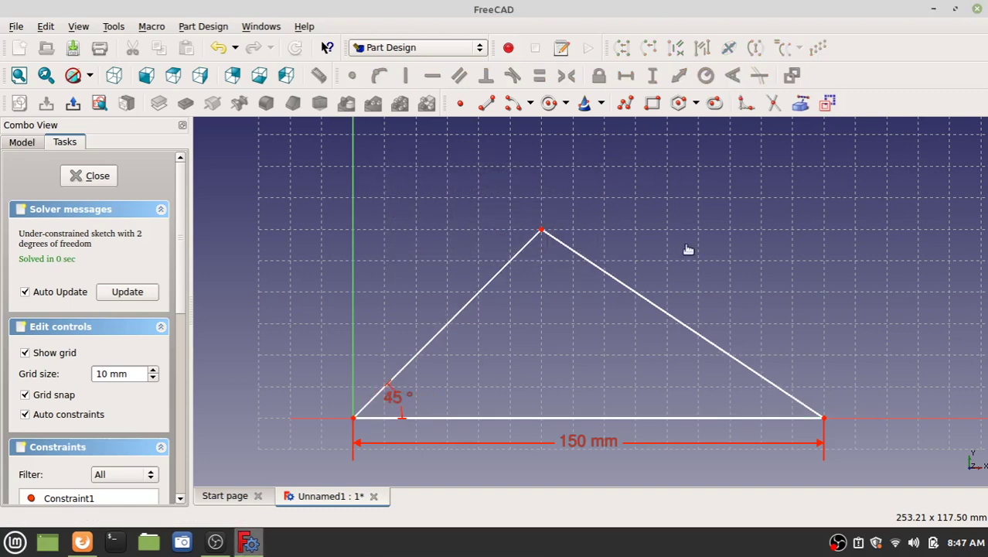
Constrain the angle between the base and the other sloping side, at the far base corner, to 45°
left_click(664, 316)
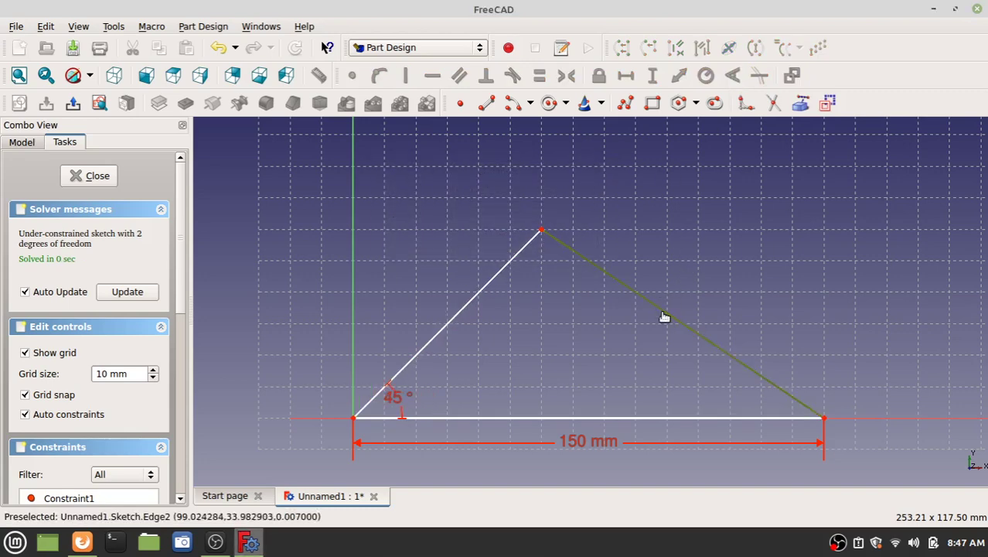
left_click(653, 422)
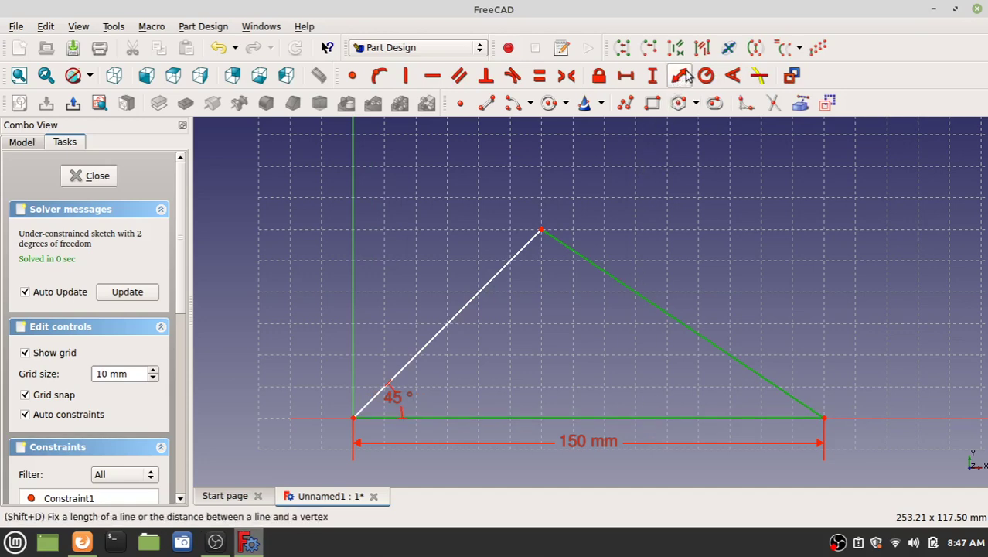
left_click(733, 76)
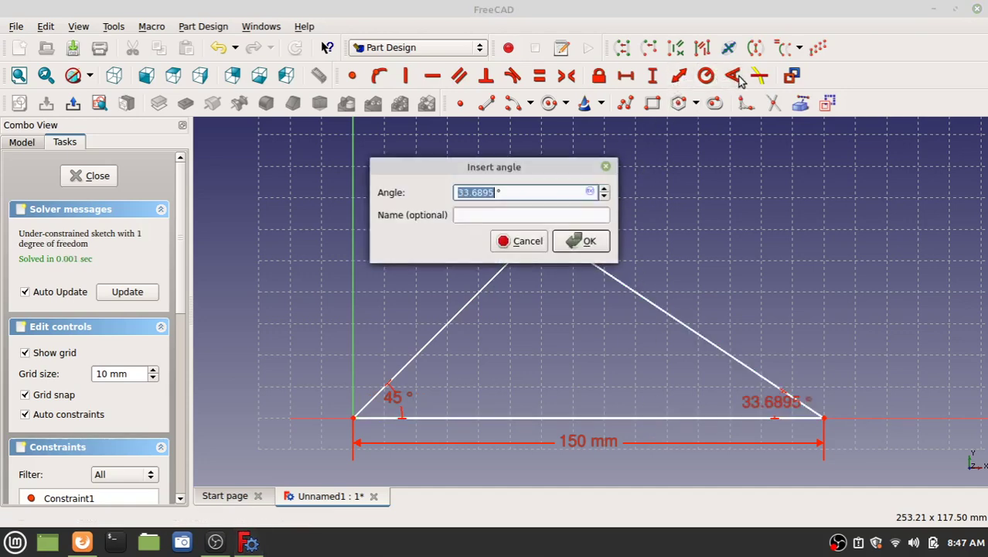
type("45")
key("Return")
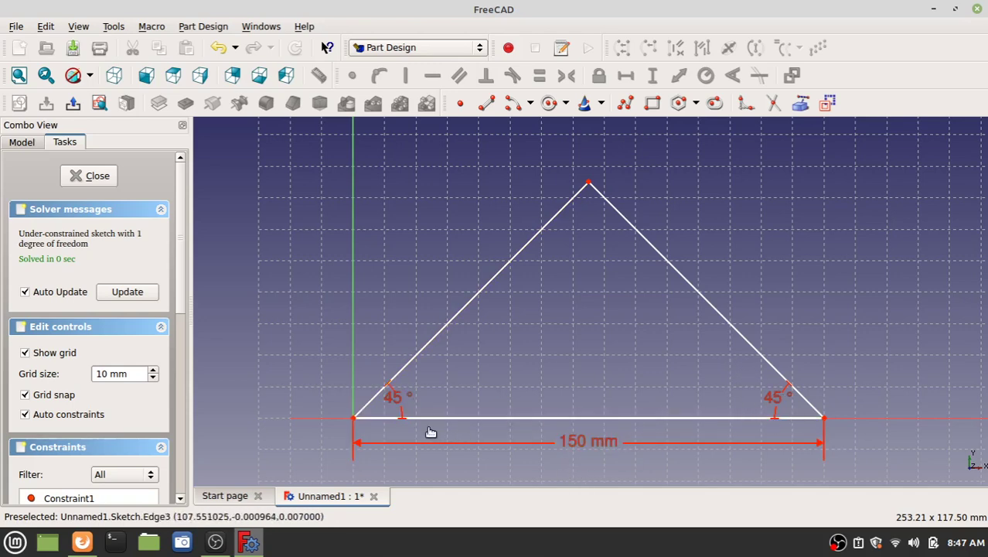
scroll(545, 354, "down", 1)
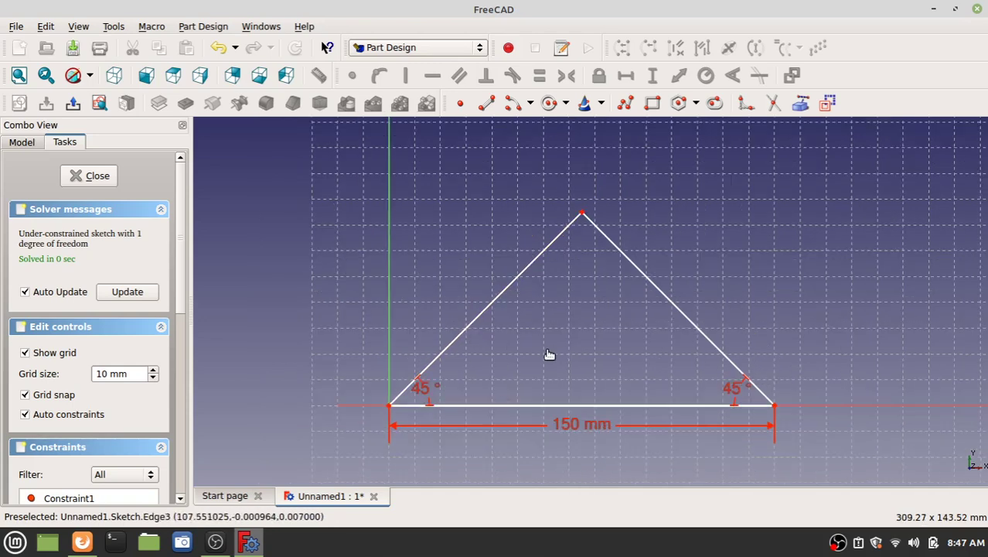
left_click(391, 407)
key("Escape")
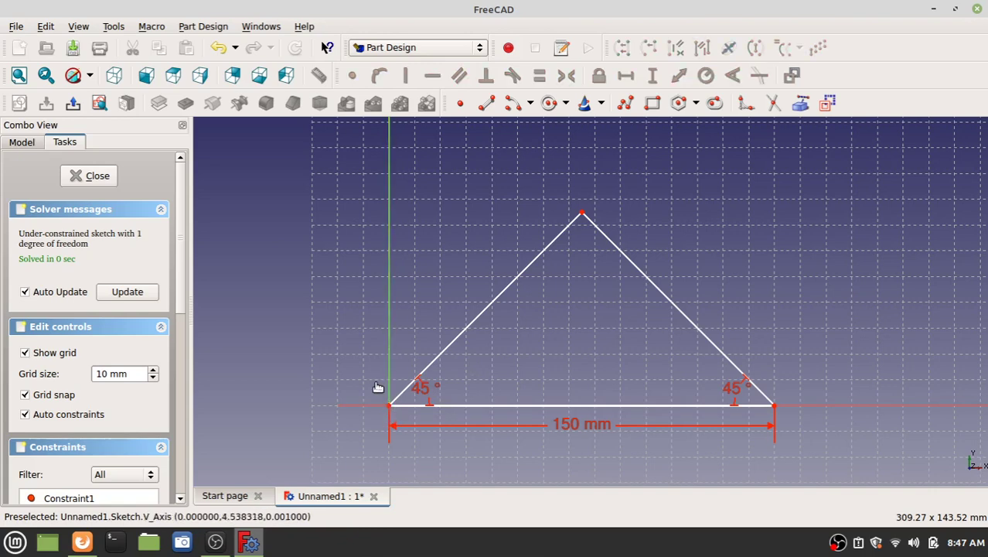
left_click_drag(371, 385, 398, 420)
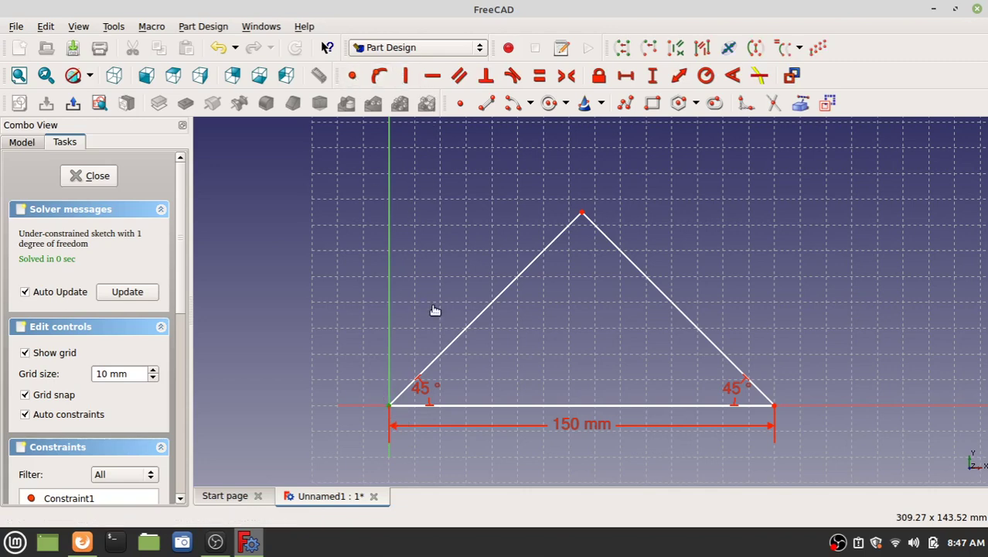
Finish editing the triangle sketch and return to the model tree with the sketch selected
left_click(96, 178)
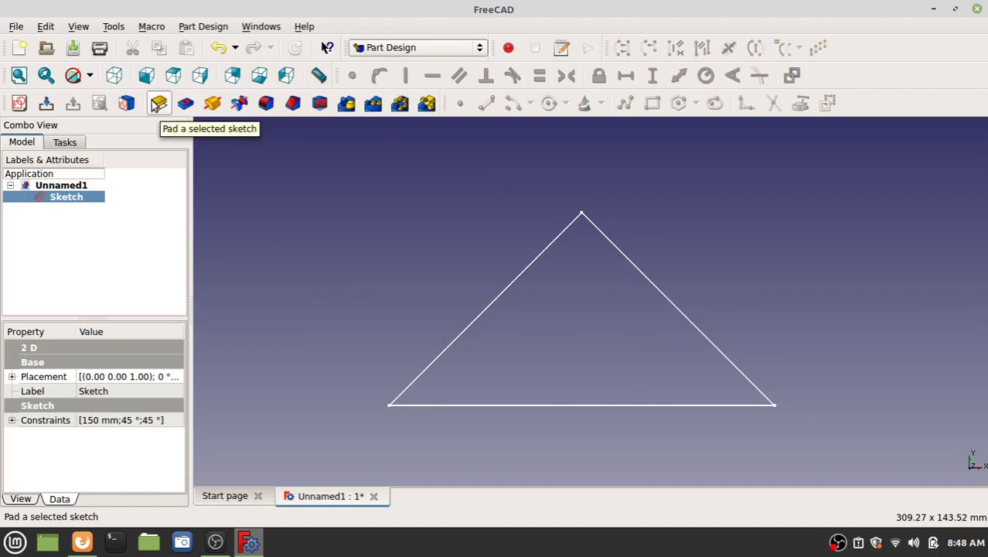
left_click(52, 144)
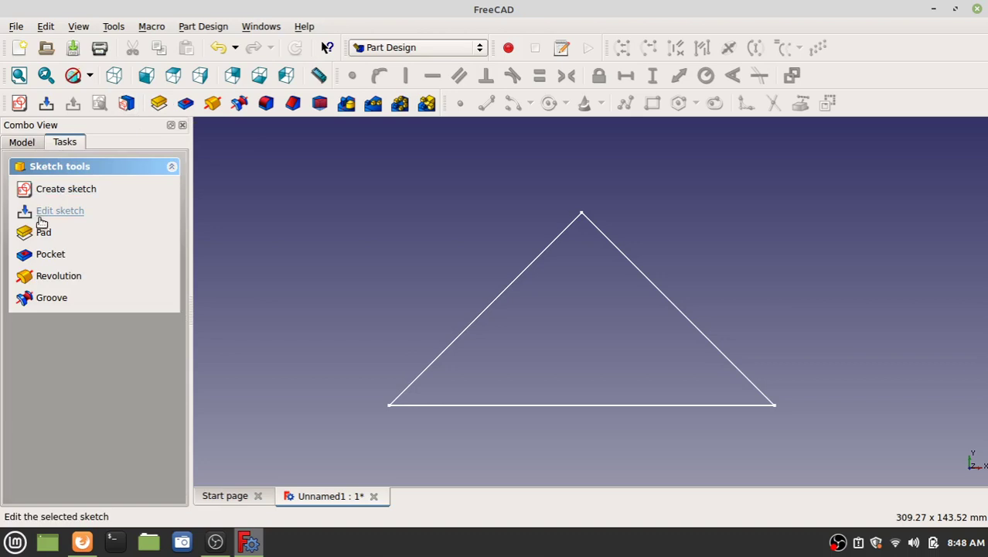
left_click(31, 143)
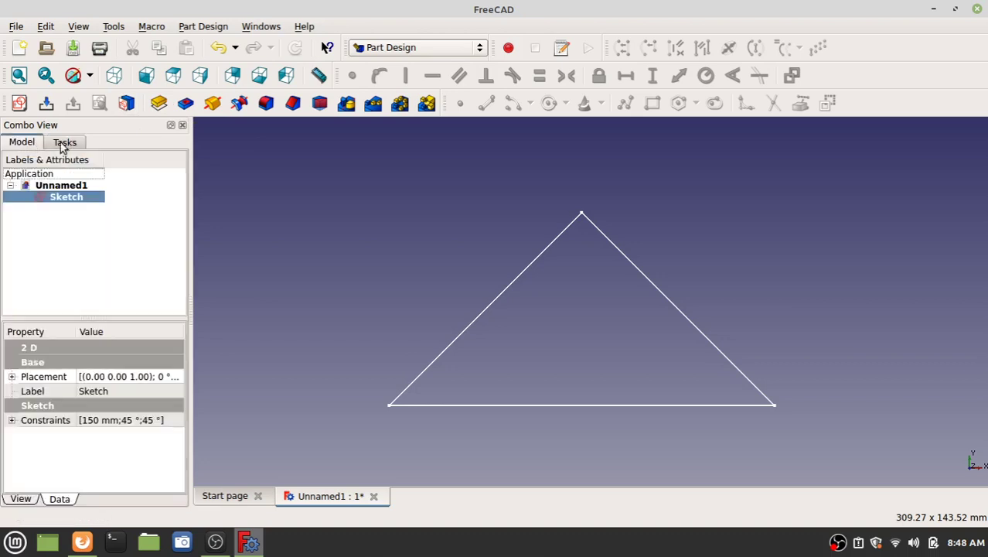
Pad the triangle sketch to a length of 150 mm as a triangular prism
left_click(158, 104)
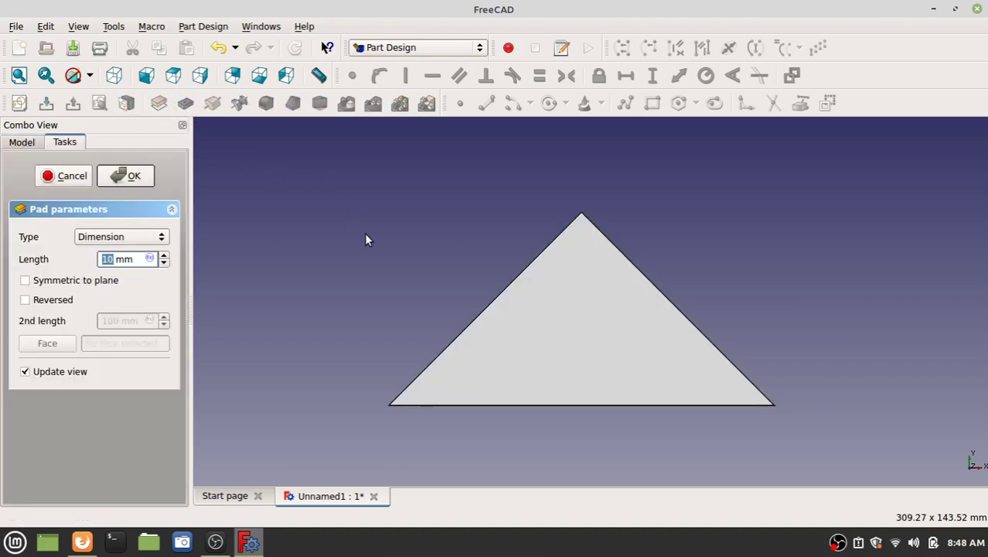
middle_click_drag(366, 238, 458, 286)
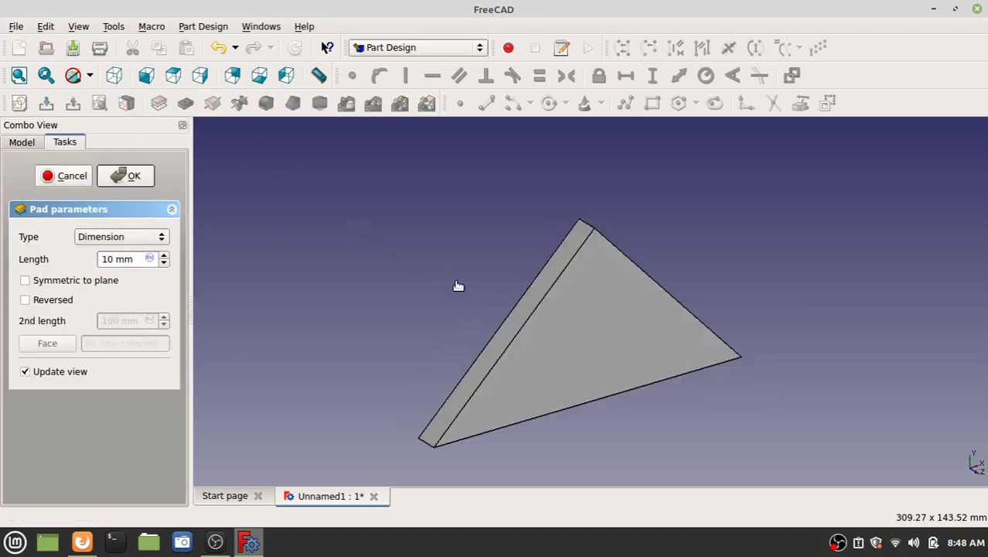
left_click(162, 256)
type("150")
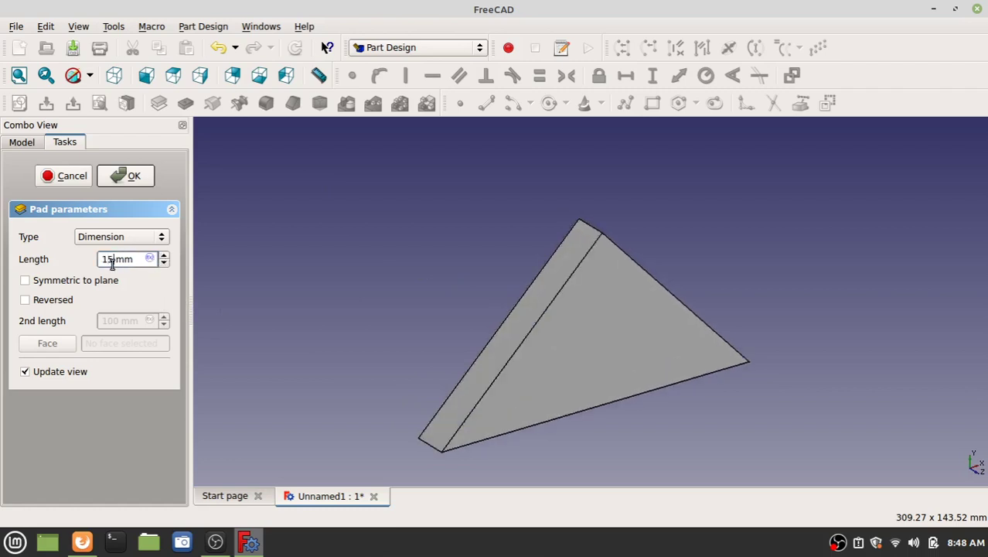
scroll(622, 331, "down", 3)
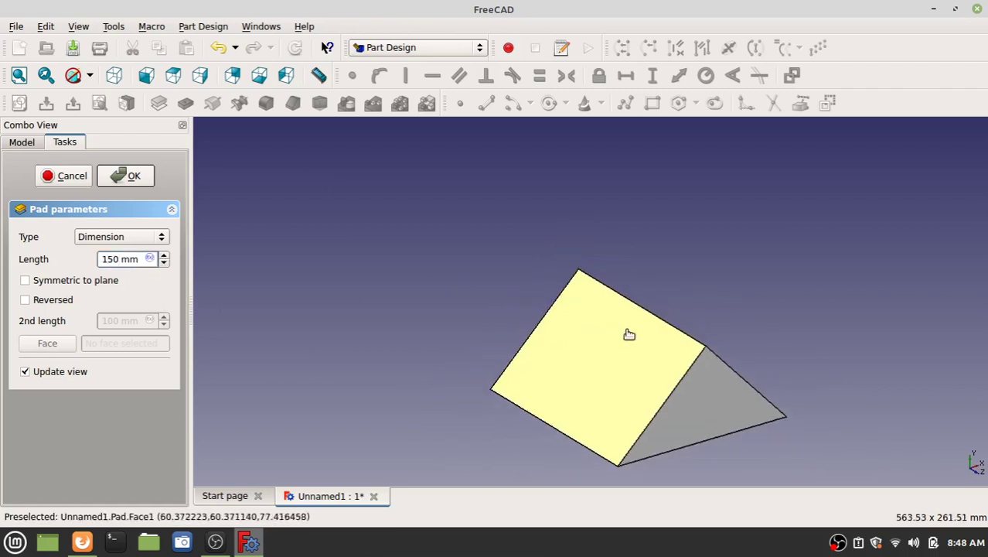
middle_click_drag(629, 333, 540, 303)
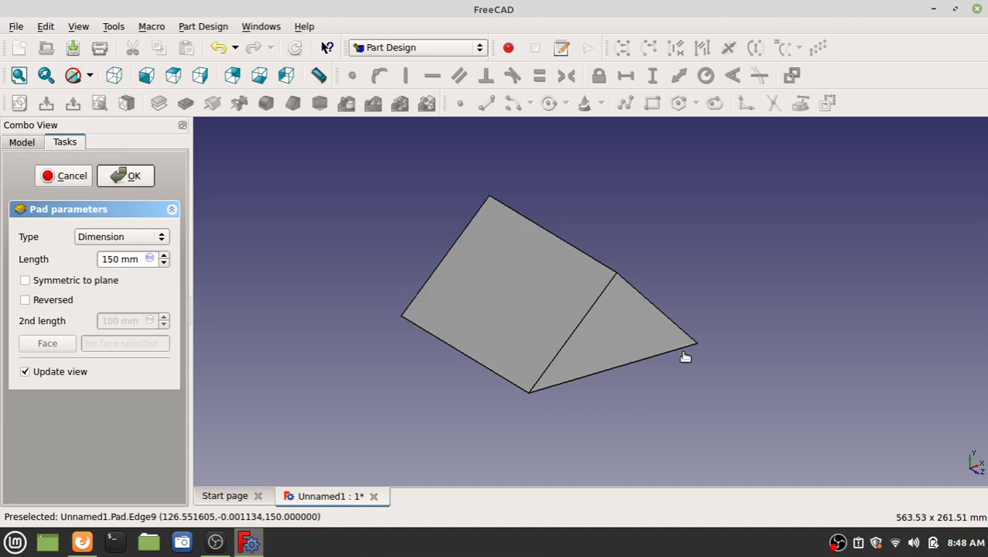
left_click(132, 176)
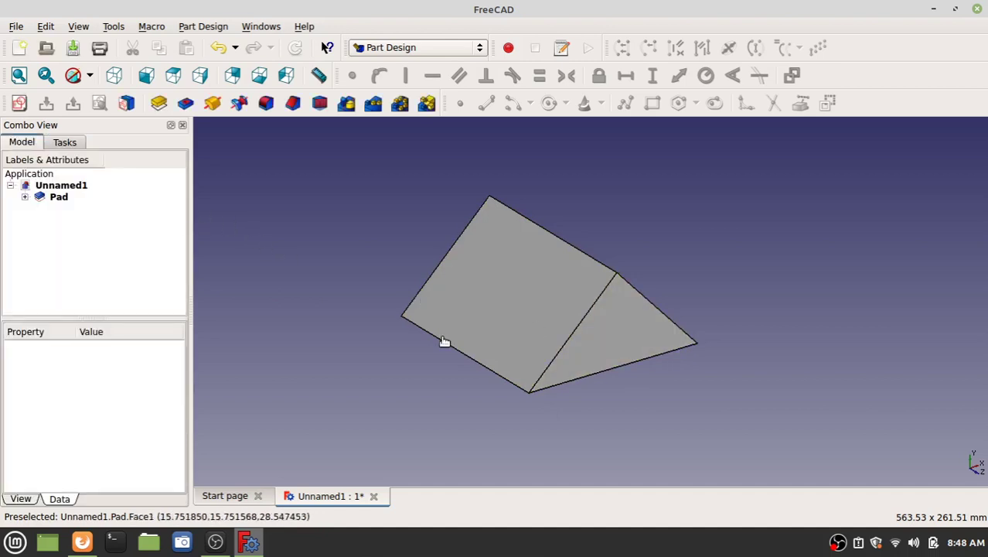
Create a new sketch on the prism's flat underside, the face formed by the triangle's base line
middle_click_drag(722, 347, 523, 292)
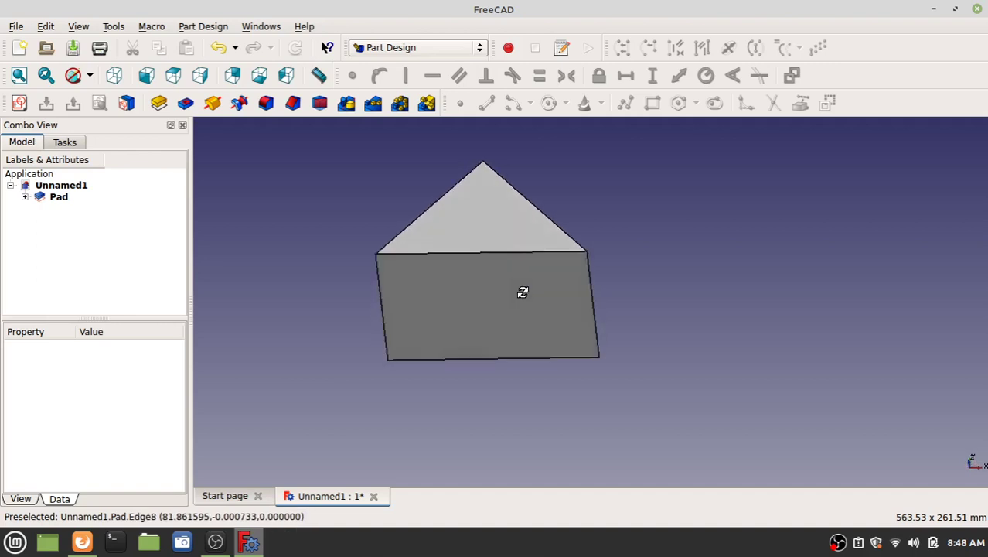
left_click(477, 318)
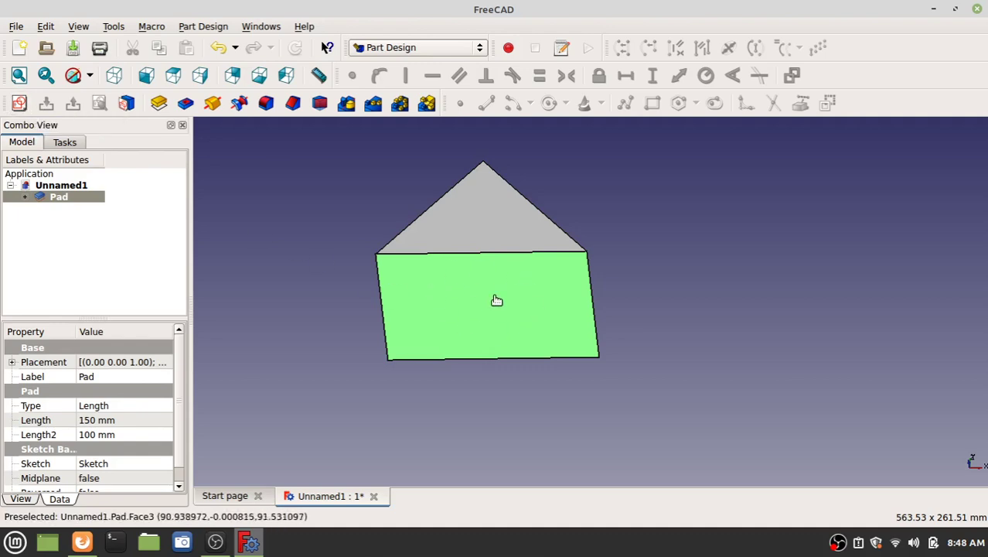
left_click(19, 103)
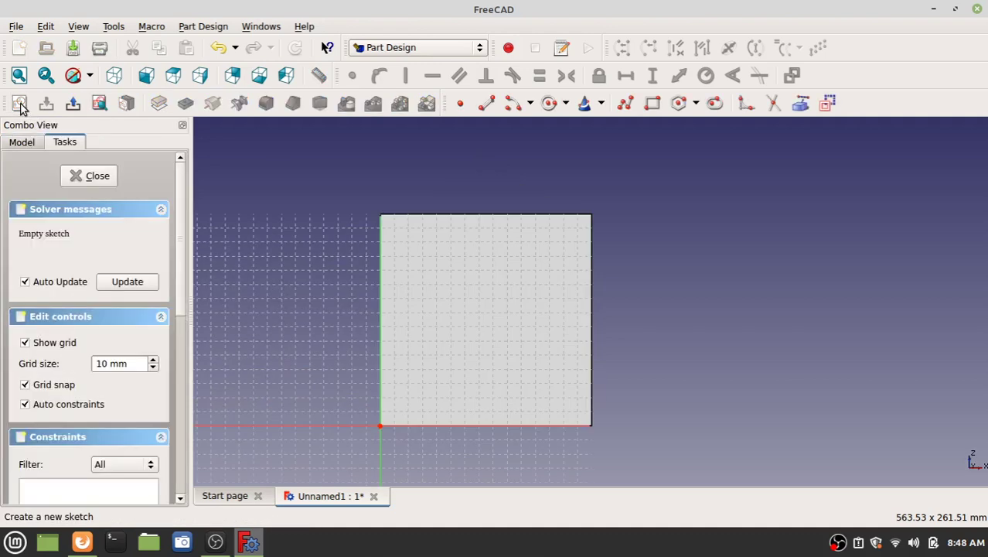
scroll(467, 300, "up", 1)
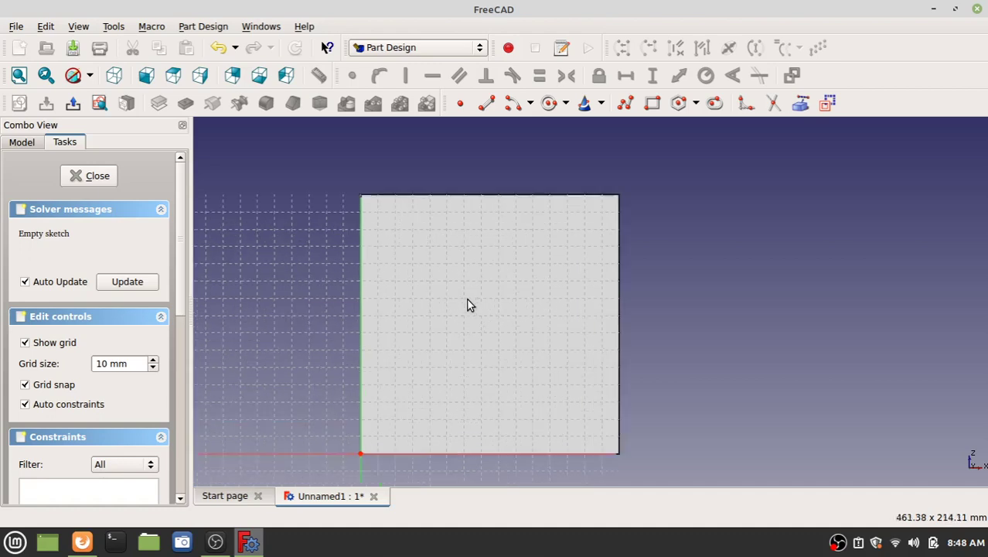
Draw a rectangle about 150 by 150 mm from the origin to the opposite corner of the underside face
left_click(652, 103)
left_click(360, 453)
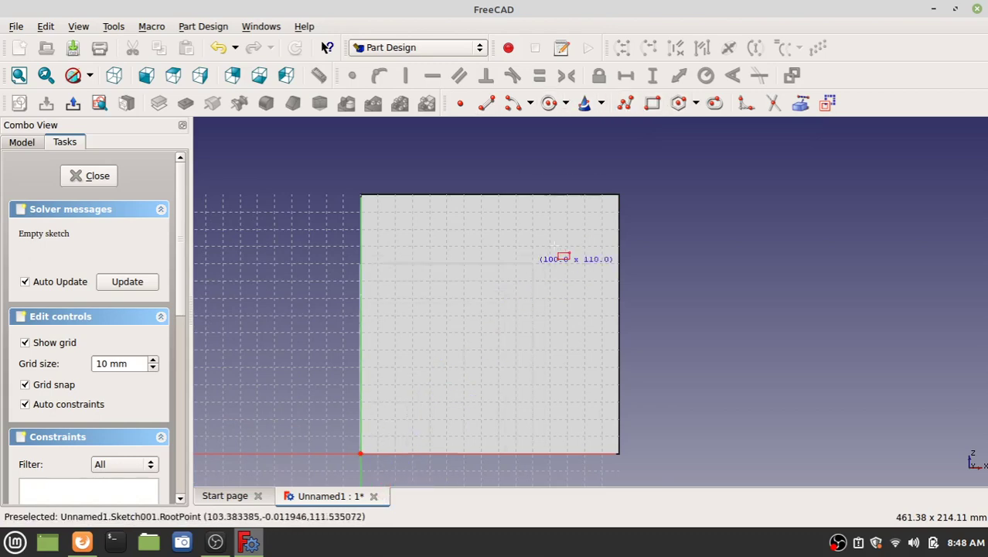
left_click(618, 192)
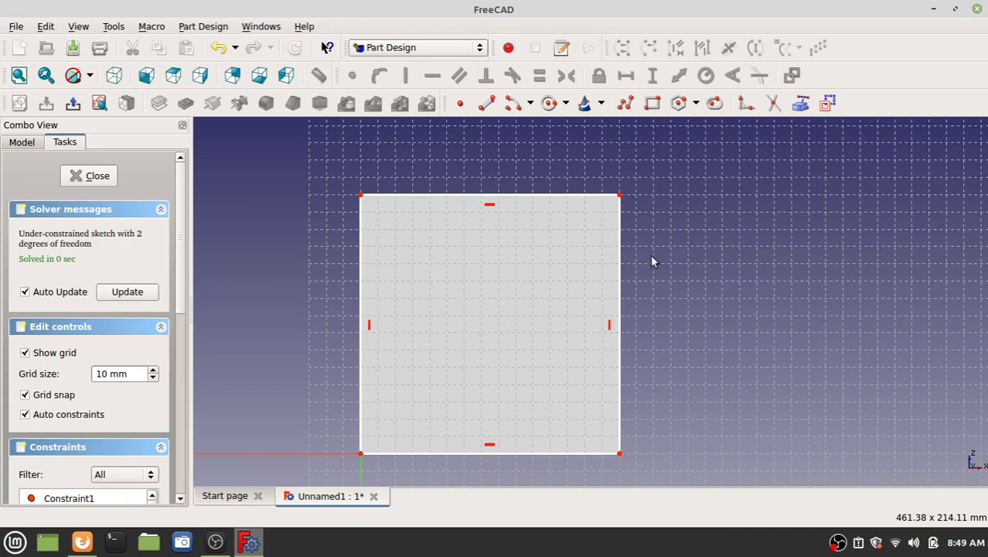
Constrain the rectangle's vertical side and its horizontal side along the axis to 150 mm each
left_click(619, 263)
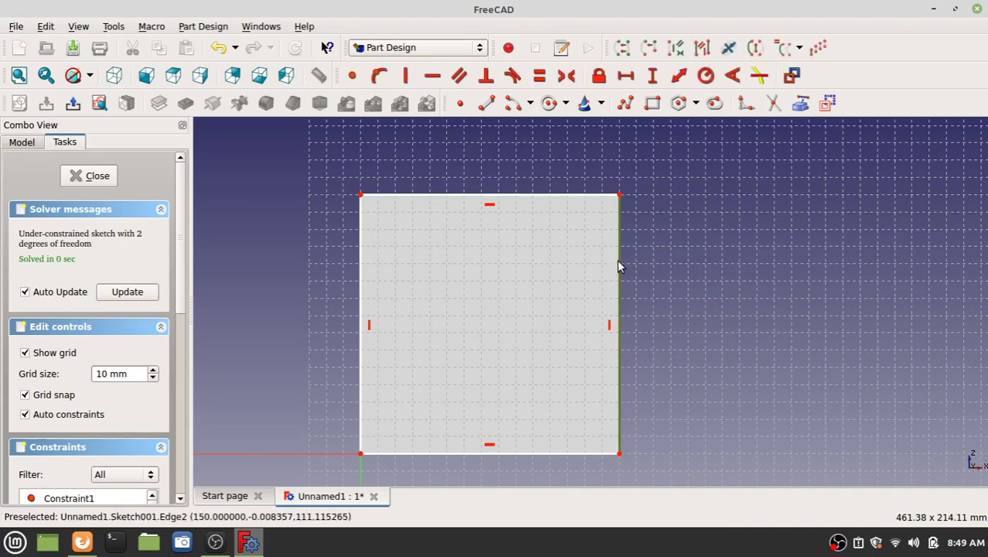
left_click(678, 76)
type("150")
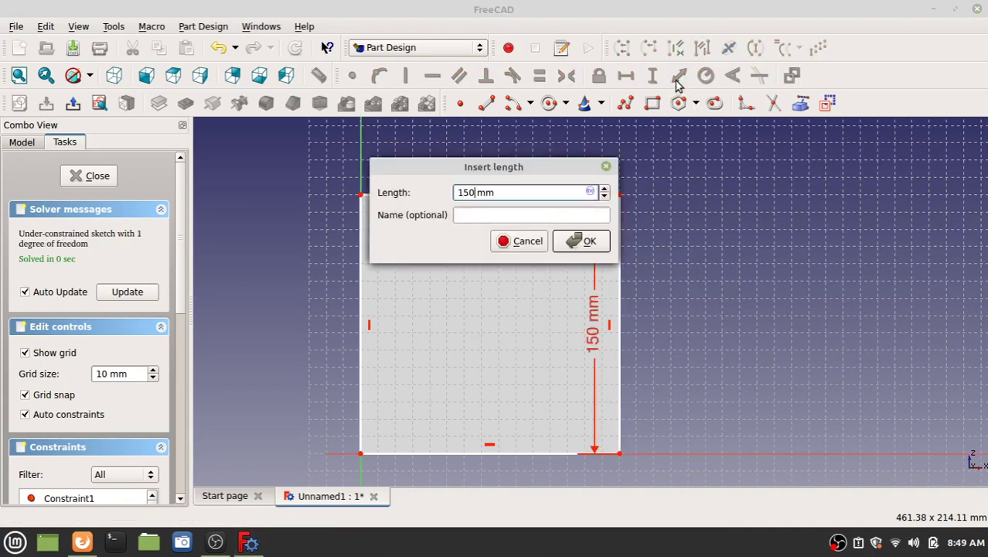
key("Return")
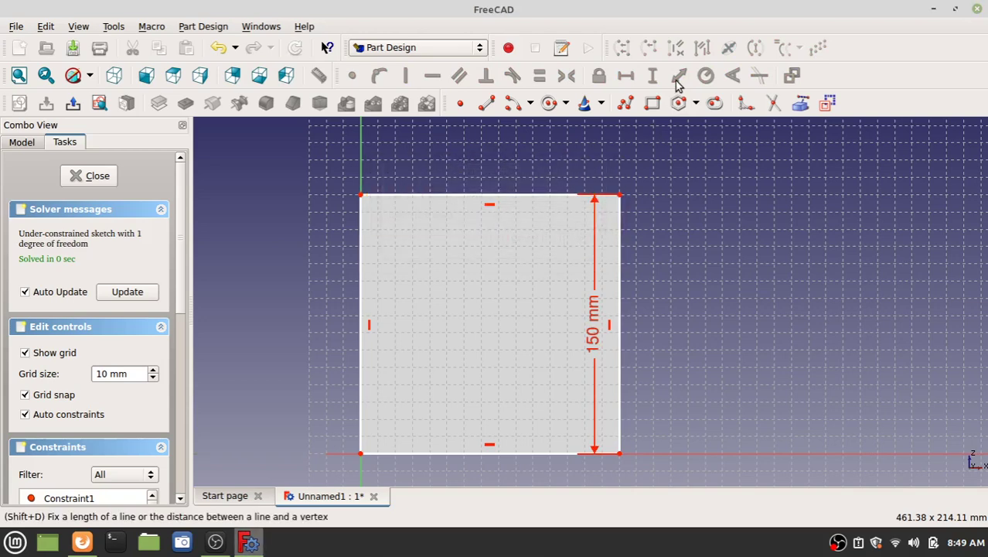
left_click(559, 454)
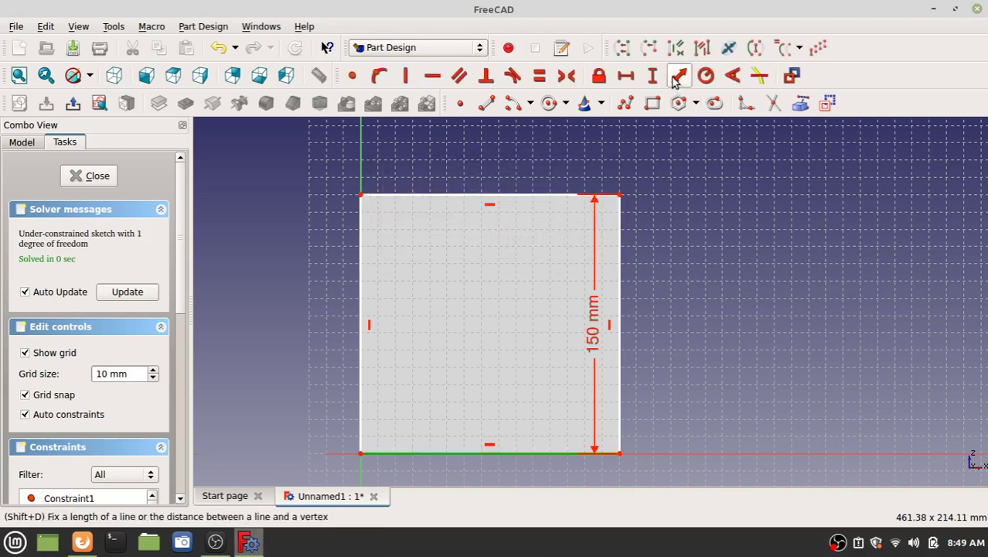
left_click(677, 76)
left_click(588, 241)
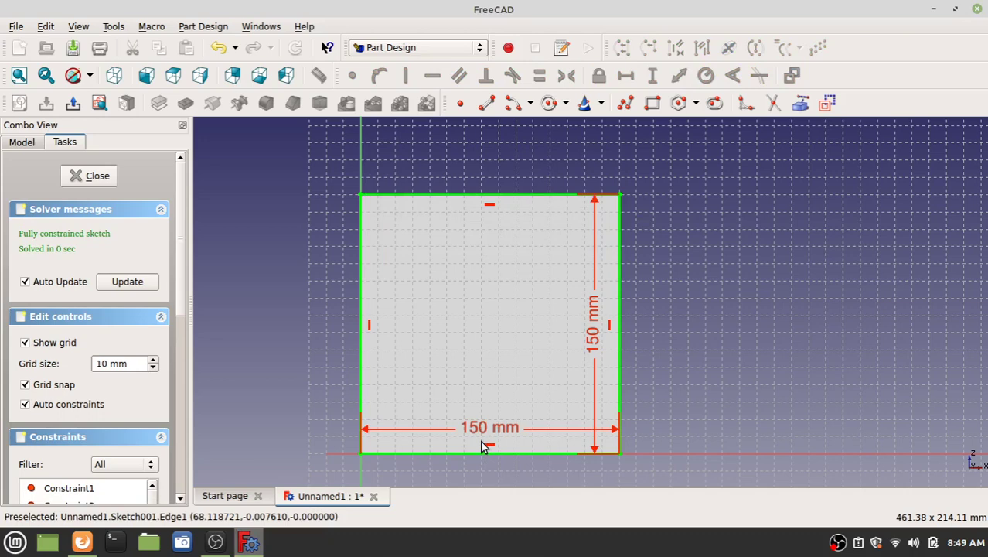
Move both 150 mm dimensions outside the square's outline and close the sketch
left_click_drag(488, 432, 474, 473)
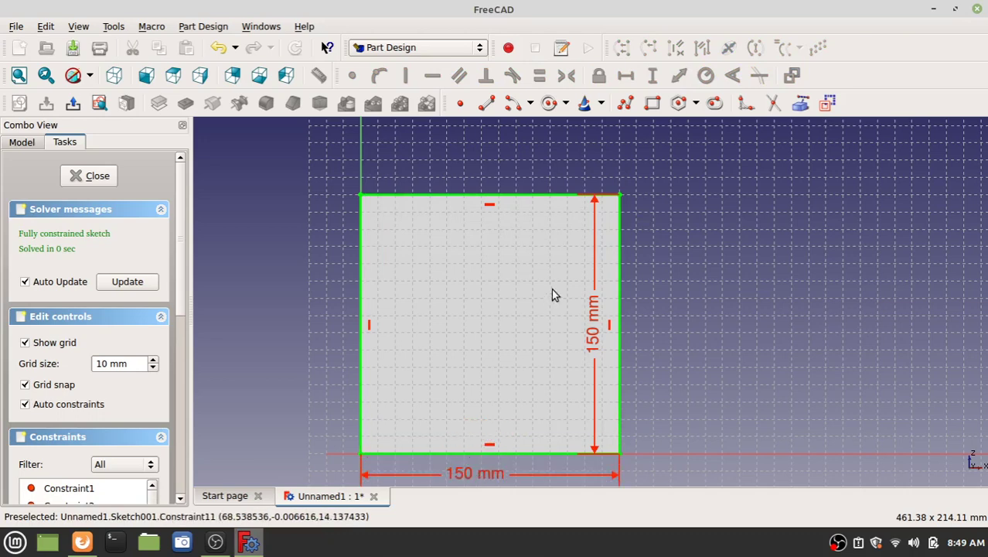
left_click_drag(590, 343, 657, 340)
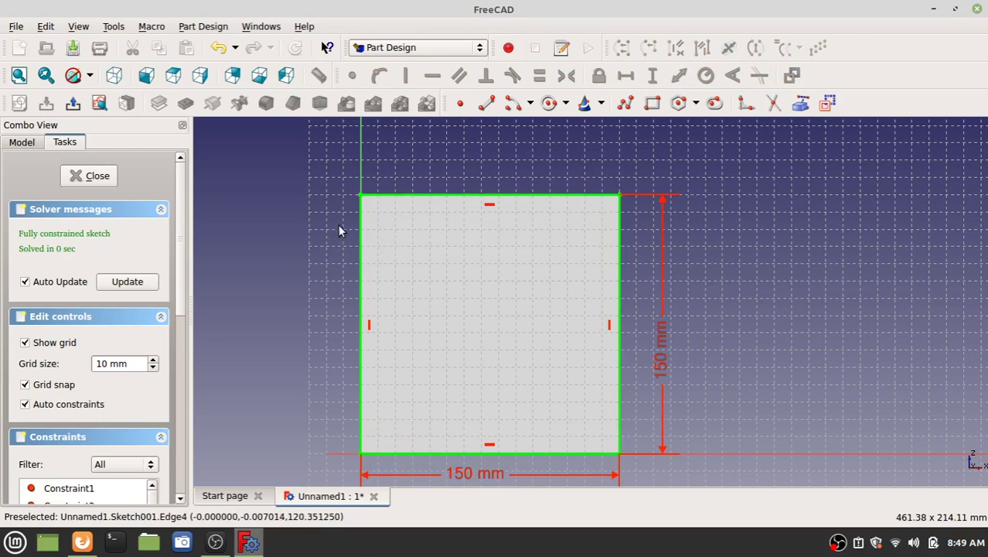
left_click(93, 210)
left_click(83, 210)
left_click(93, 176)
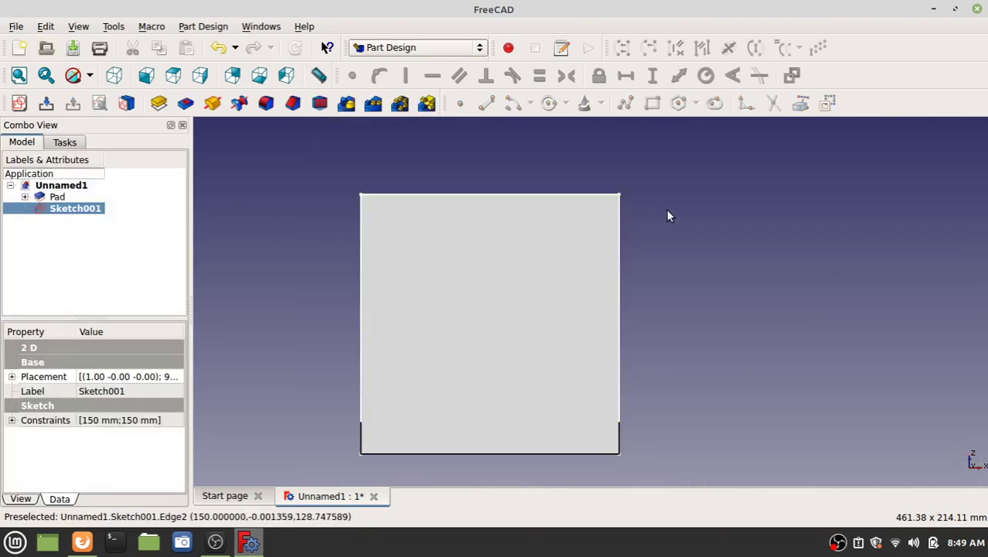
Pad the square sketch on the prism's underside to a length of 150 mm
middle_click_drag(666, 209, 653, 267)
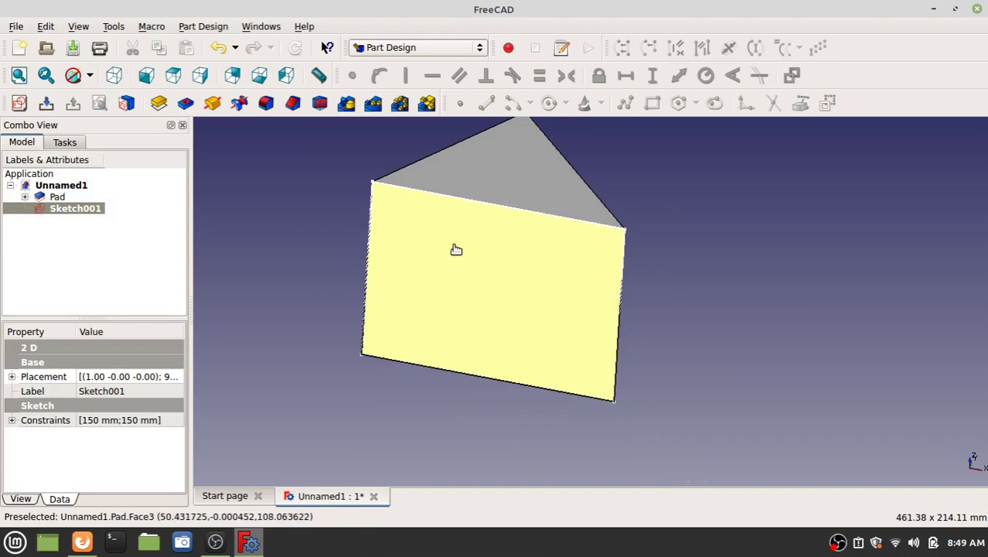
left_click(158, 103)
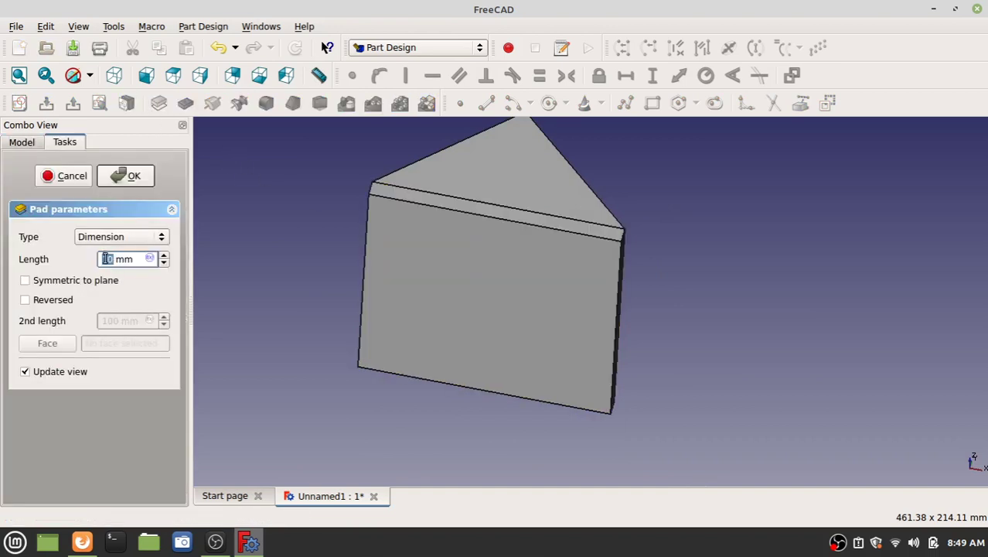
type("150")
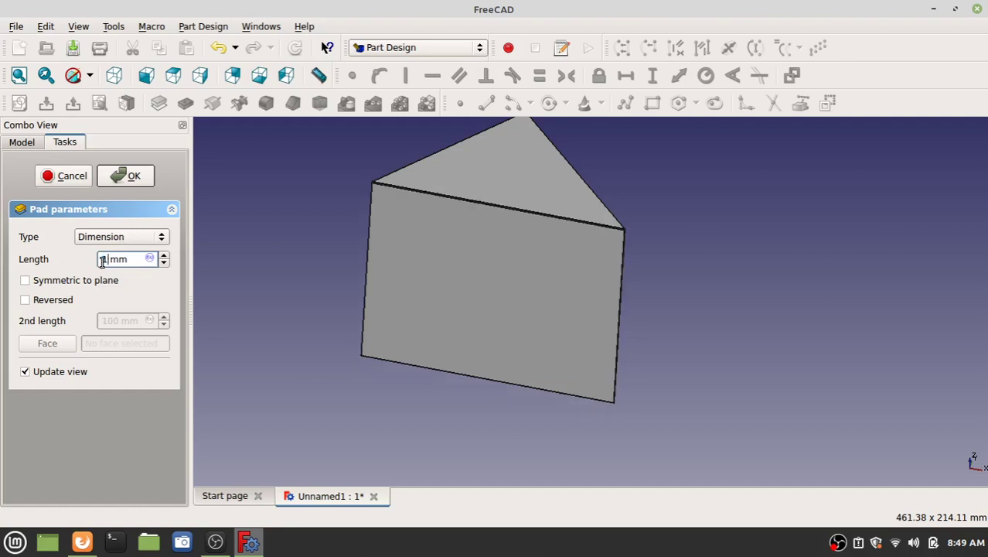
key("Return")
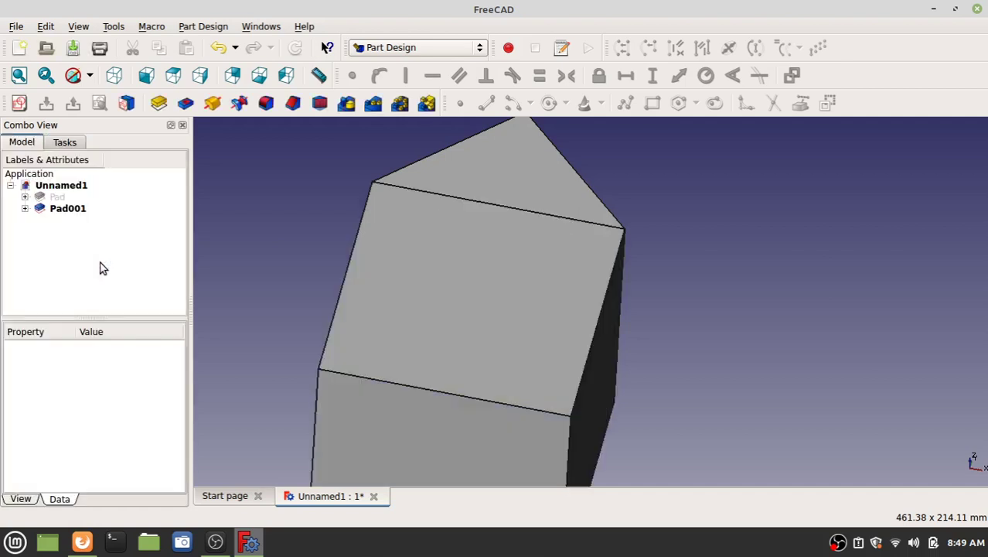
left_click(61, 144)
left_click(20, 146)
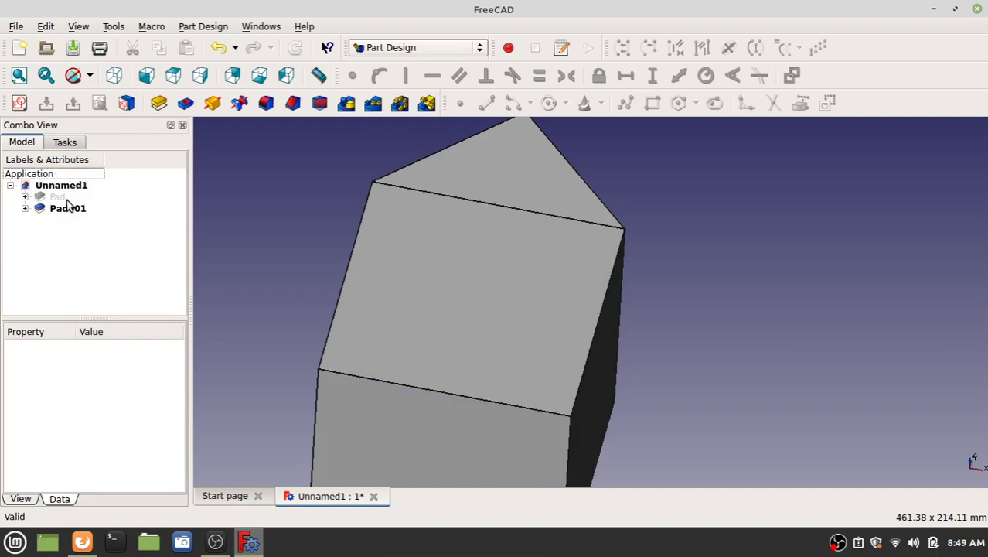
Examine the combined prism and block from the front and side, with the whole solid fitted in view
middle_click_drag(232, 263, 316, 318)
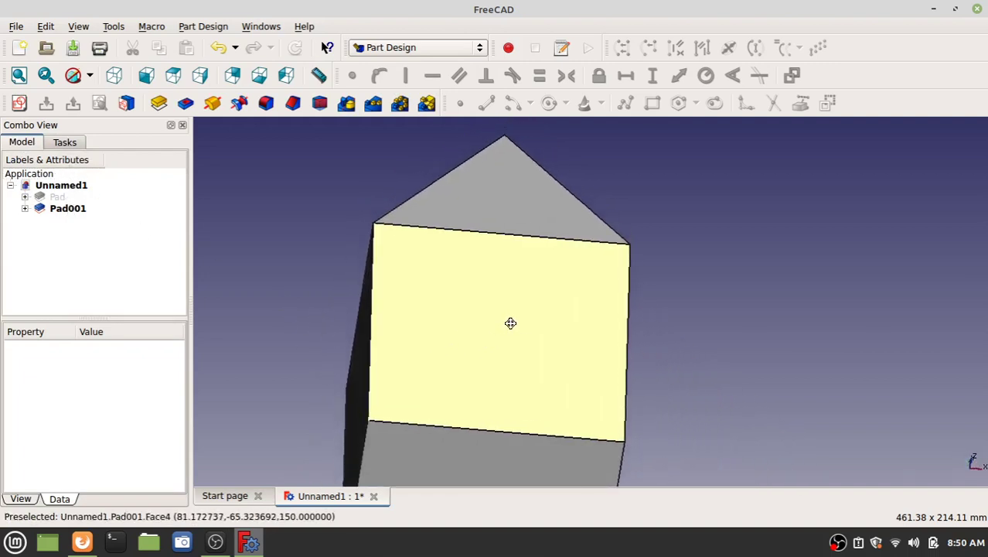
scroll(510, 318, "down", 3)
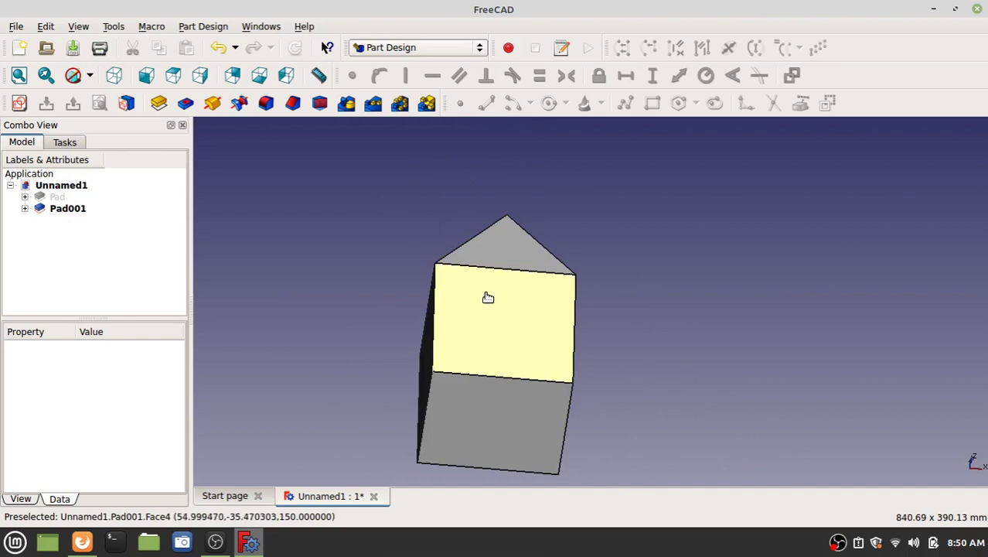
middle_click_drag(487, 295, 446, 281)
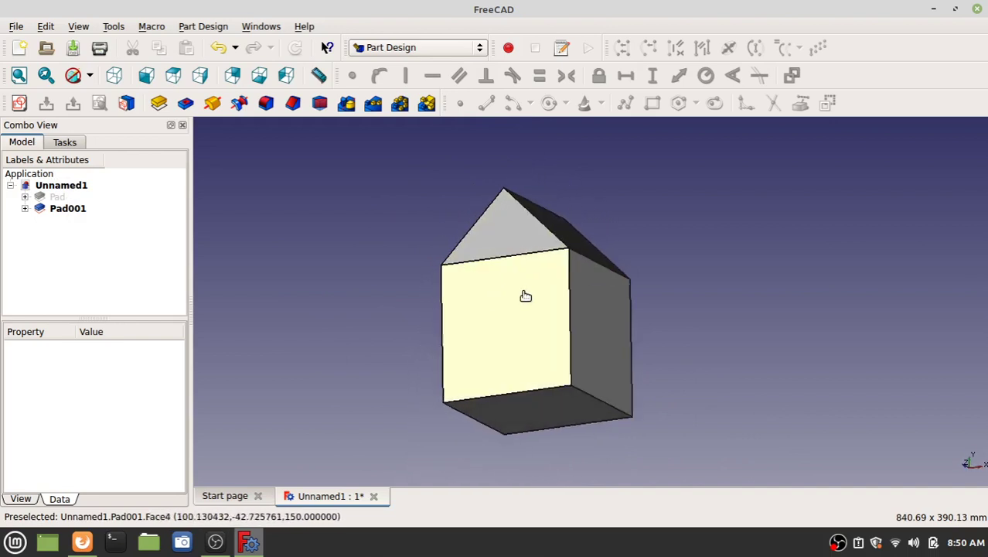
middle_click_drag(525, 293, 927, 262, "shift")
middle_click_drag(530, 348, 892, 298, "shift")
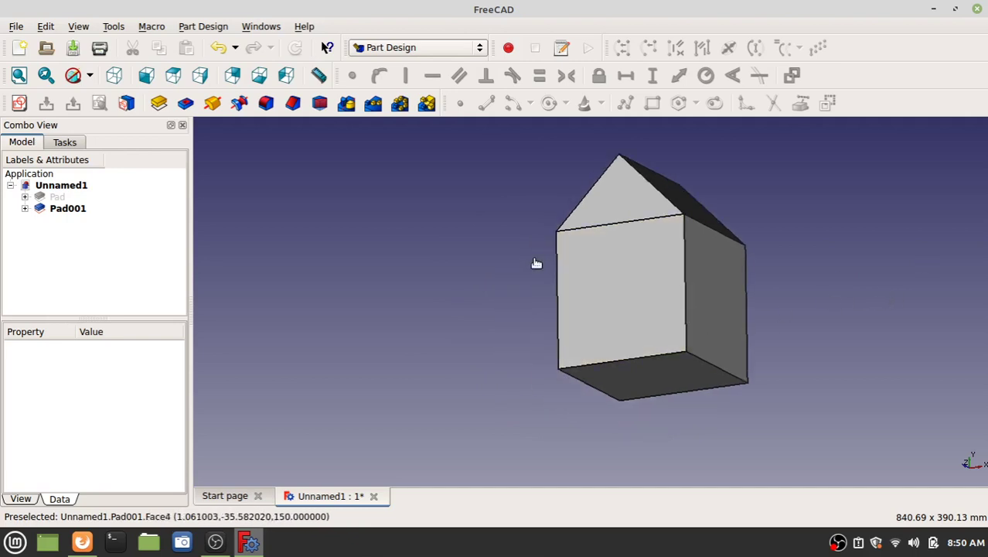
middle_click_drag(536, 263, 805, 274, "shift")
right_click(685, 316)
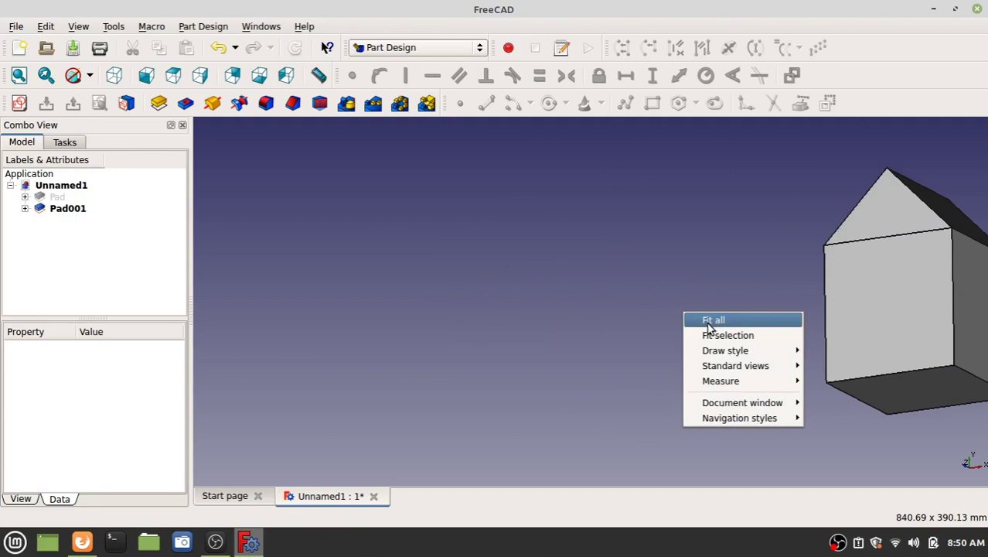
left_click(710, 321)
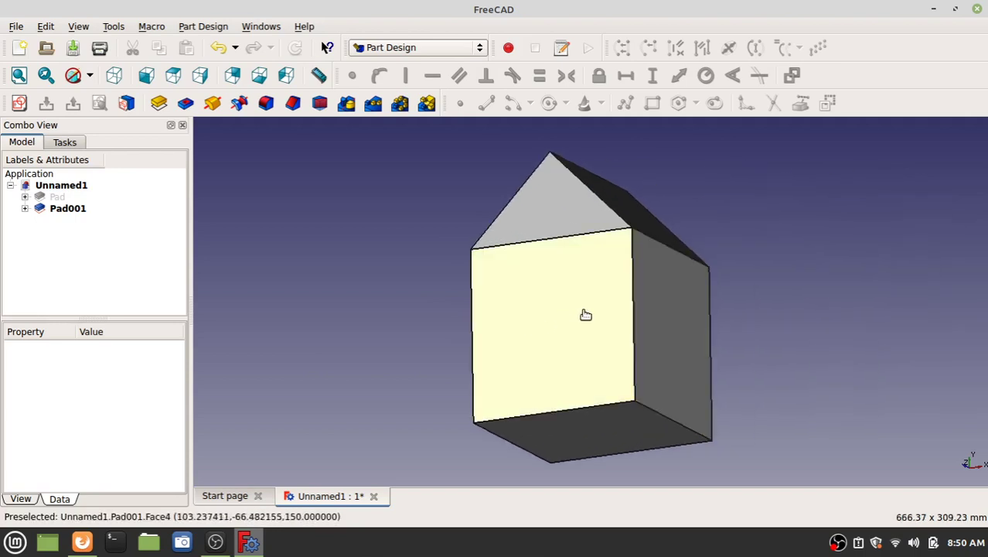
middle_click_drag(574, 297, 496, 292)
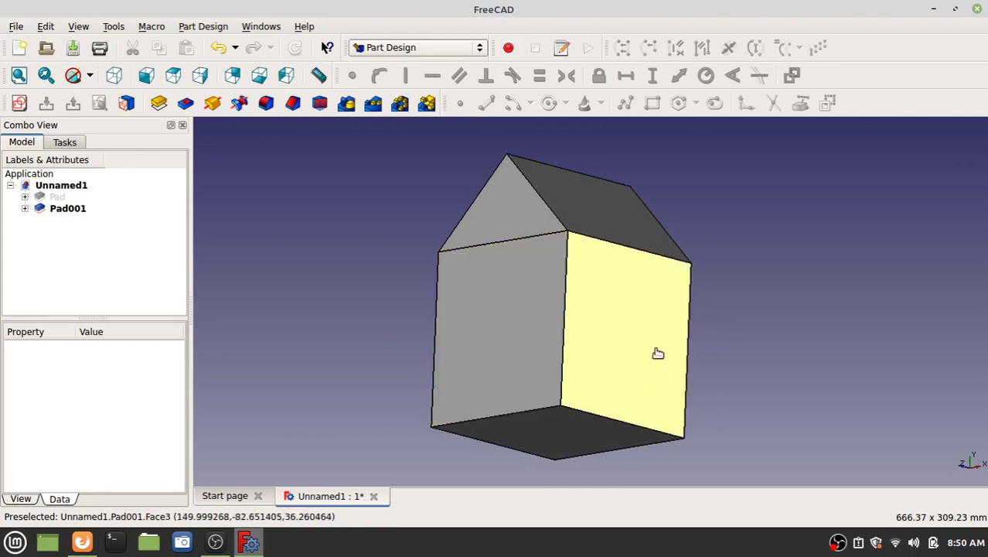
Create a new sketch on the square bottom face of the padded block
middle_click_drag(569, 386, 551, 319)
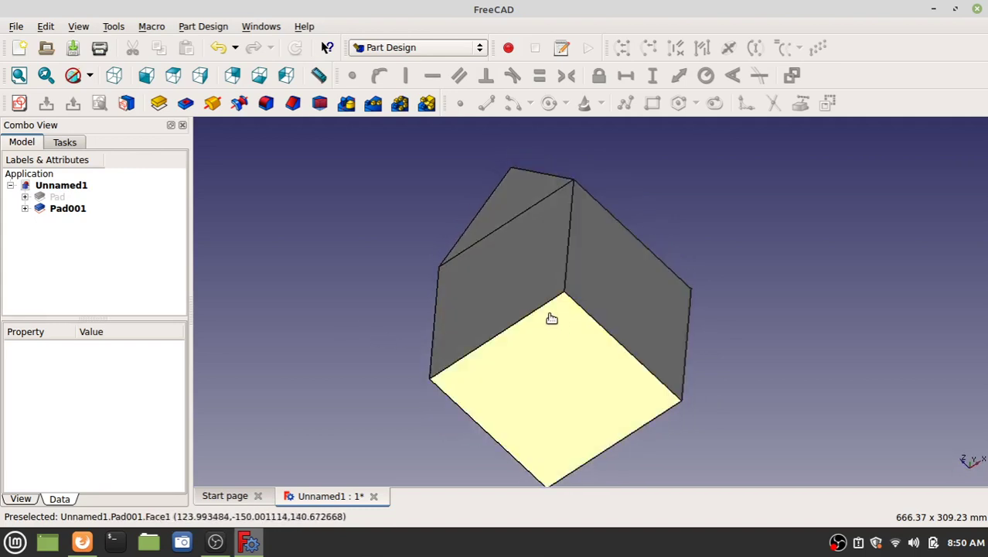
left_click(549, 388)
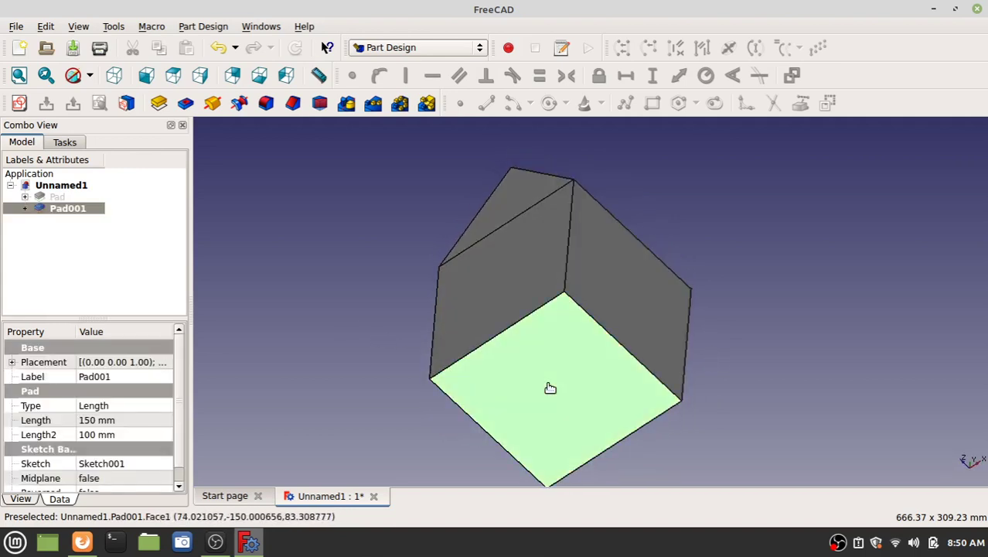
left_click(19, 104)
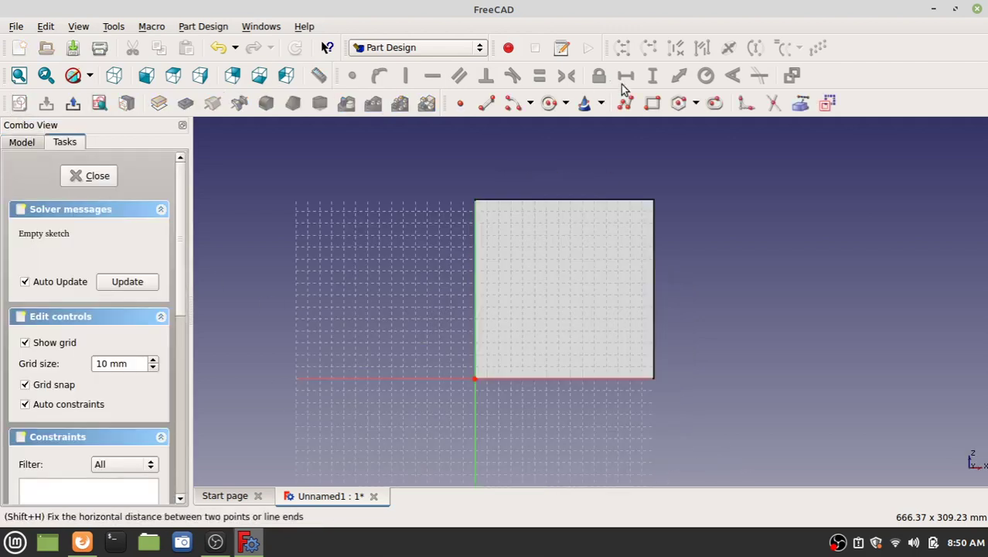
Draw a rectangle about 130 by 130 mm on the bottom face, inset about 10 mm from each edge
left_click(652, 105)
scroll(577, 278, "up", 3)
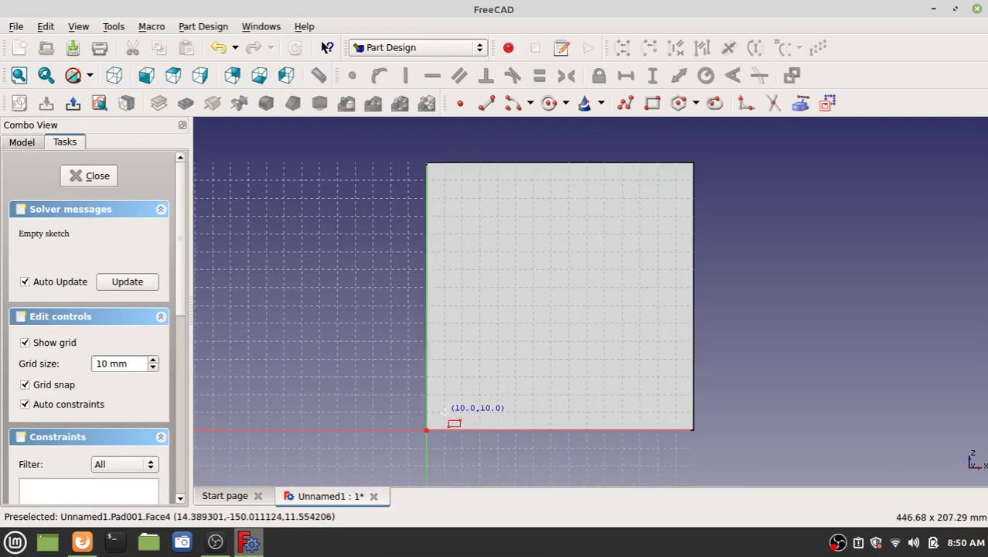
scroll(443, 417, "up", 5)
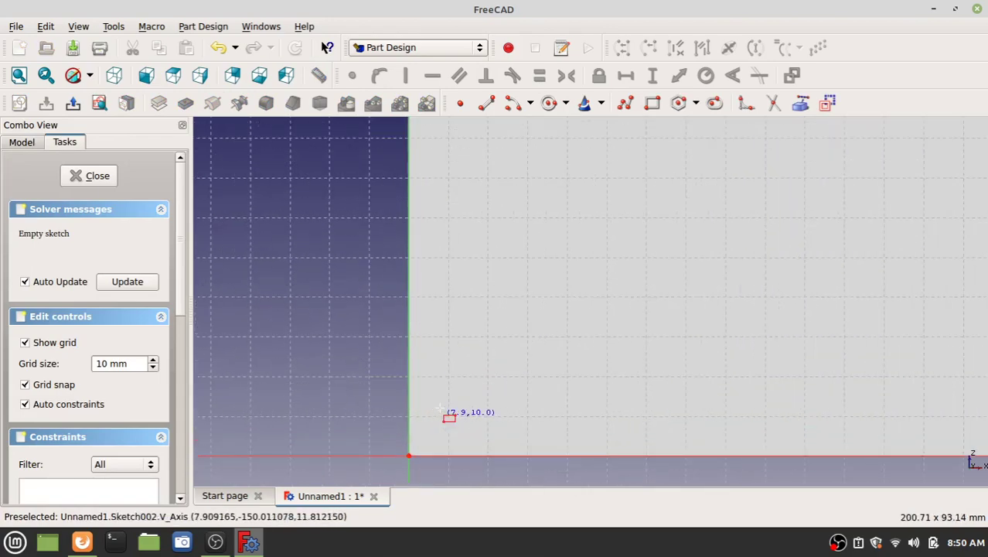
mouse_move(455, 419)
middle_mouse_down()
mouse_move(520, 364)
mouse_move(504, 328)
middle_mouse_up()
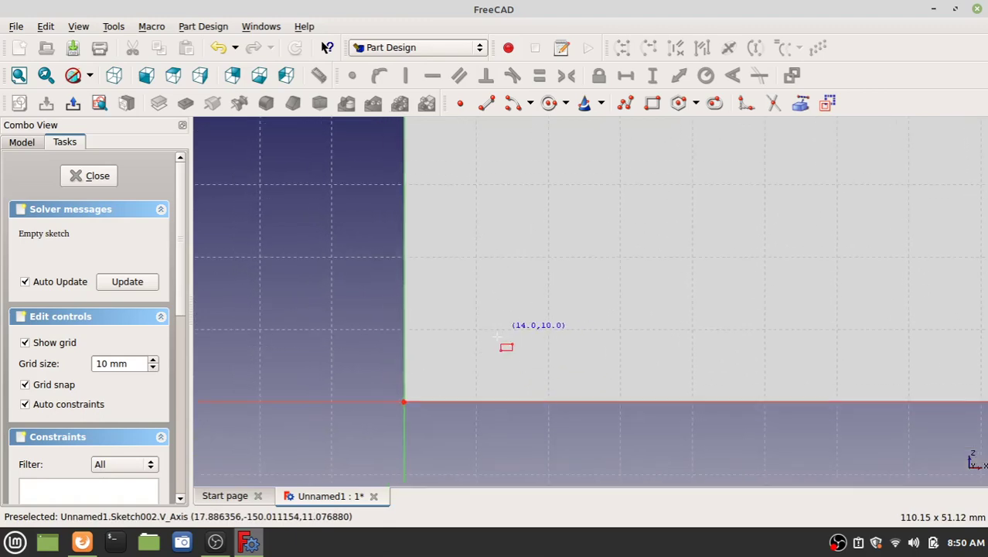
scroll(588, 328, "down", 5)
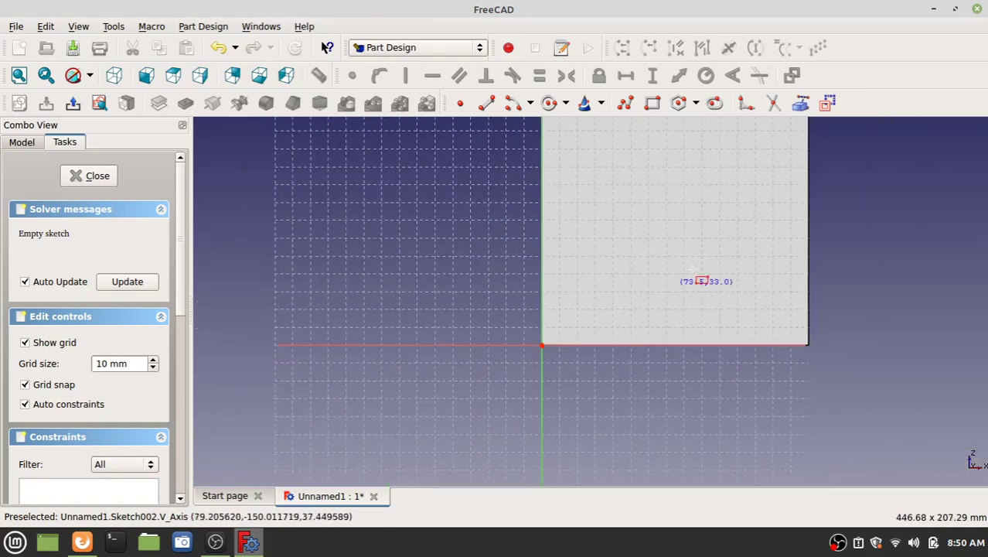
middle_click_drag(681, 271, 612, 335)
middle_click_drag(596, 271, 588, 282)
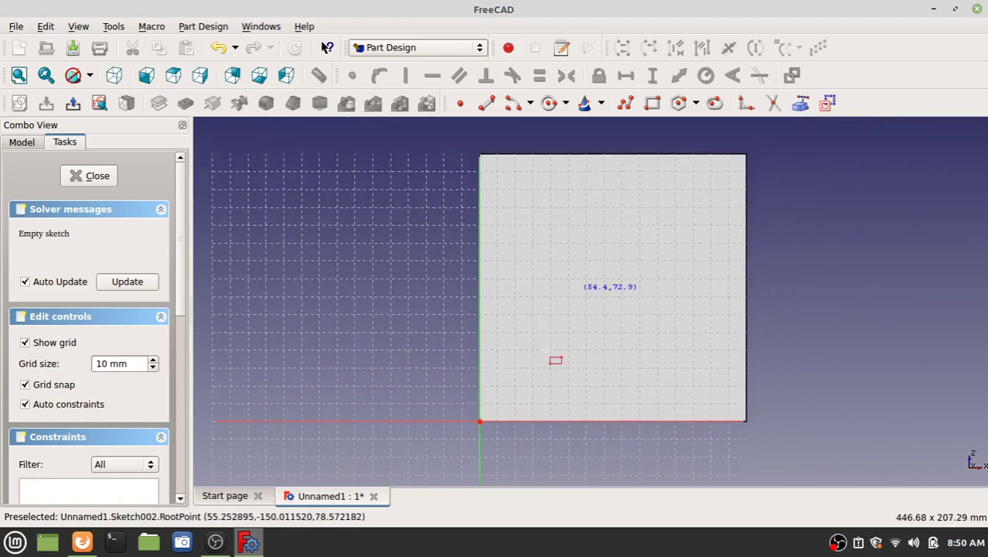
left_click(497, 403)
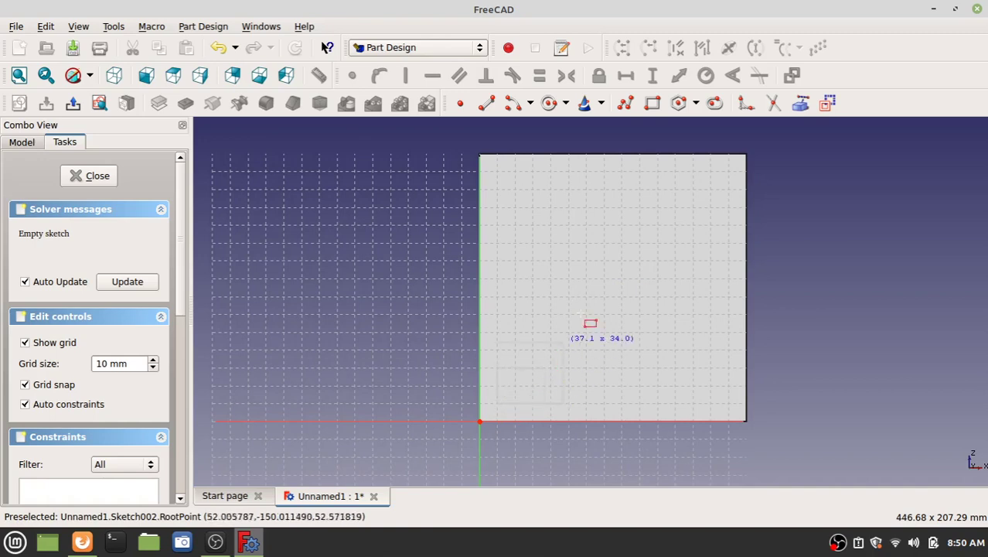
left_click(729, 173)
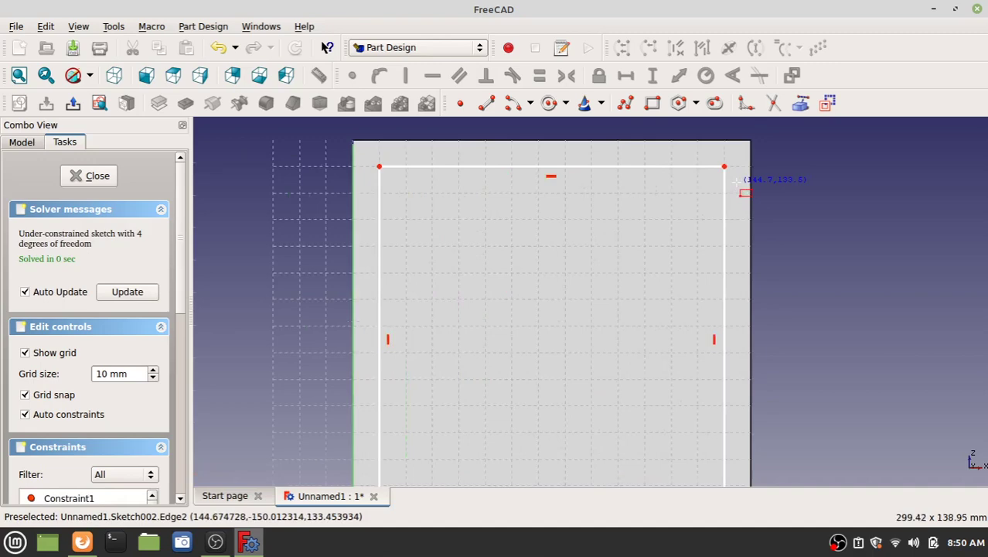
Check the inset rectangle's corner points against the 10 mm grid and close the sketch
scroll(736, 184, "up", 2)
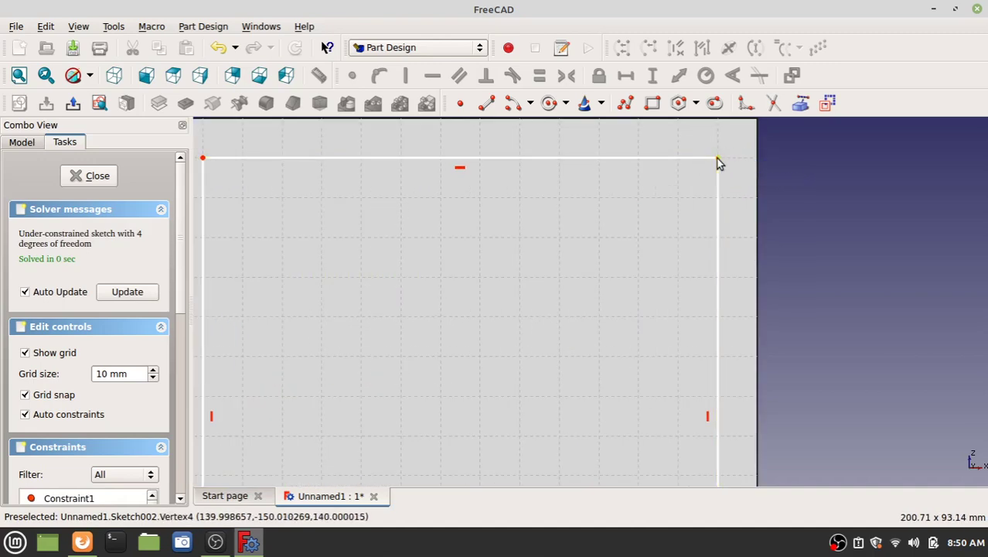
mouse_move(719, 162)
left_mouse_down()
mouse_move(682, 204)
mouse_move(717, 166)
left_mouse_up()
scroll(718, 159, "down", 2)
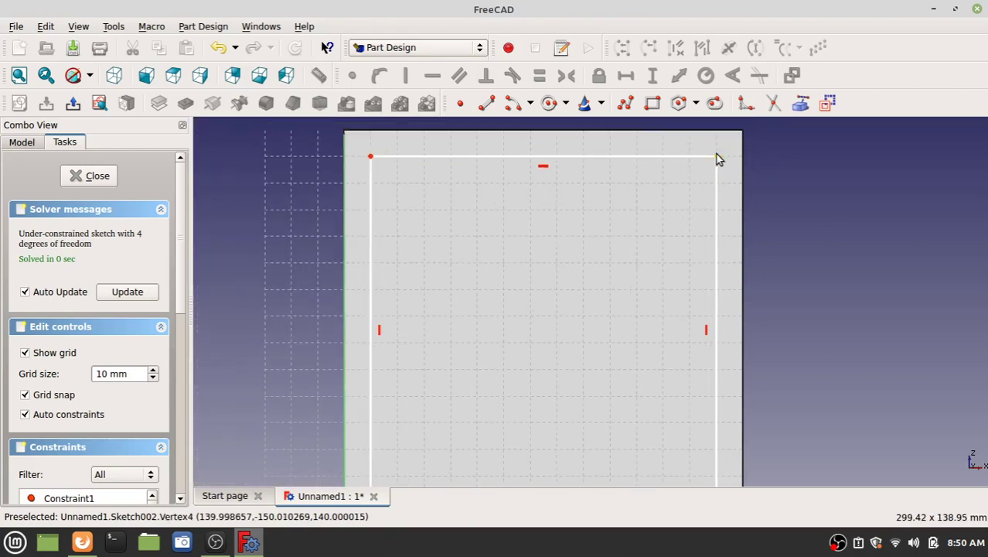
middle_click_drag(521, 360, 523, 239)
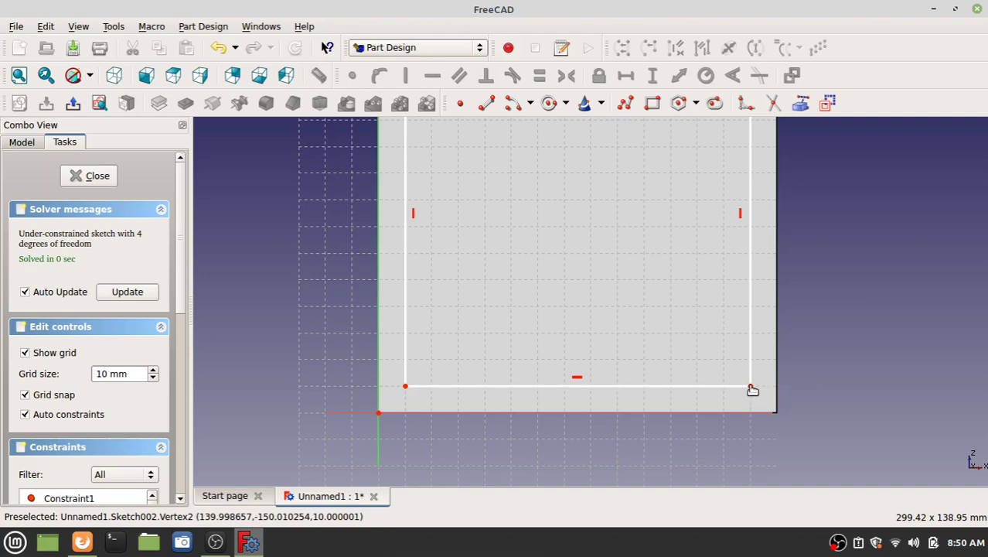
mouse_move(753, 390)
left_mouse_down()
mouse_move(726, 366)
mouse_move(752, 389)
left_mouse_up()
scroll(567, 248, "down", 2)
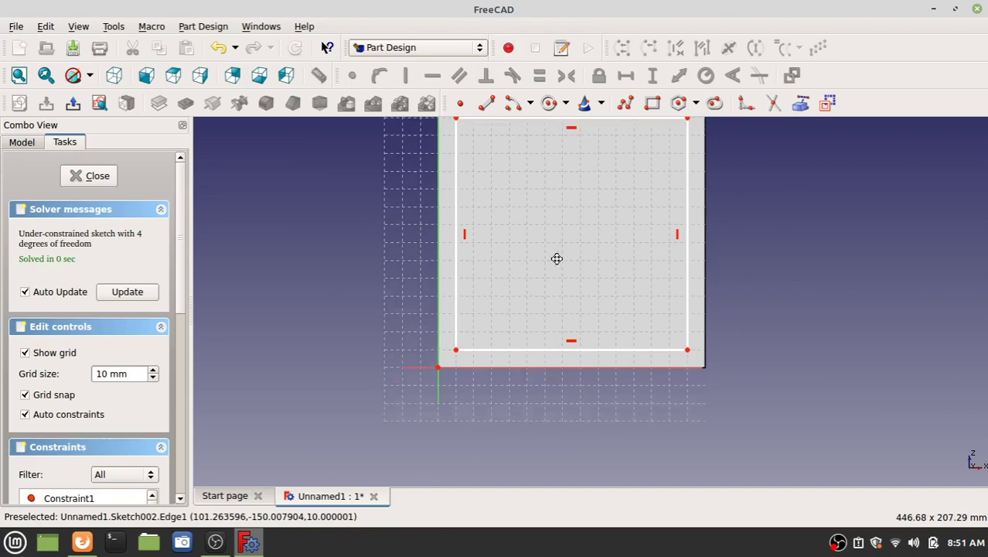
middle_click_drag(556, 259, 492, 302)
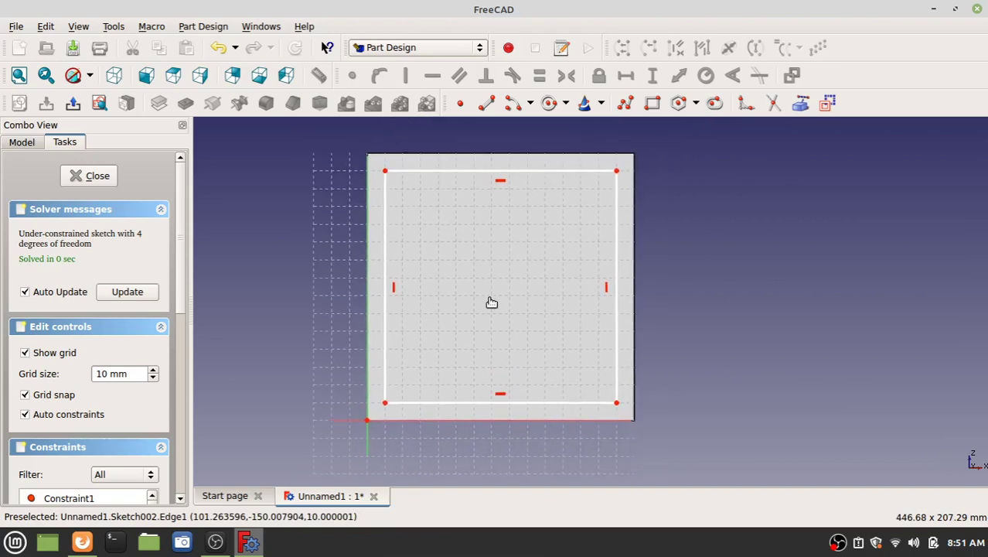
left_click(92, 176)
Start a pocket from the inset rectangle sketch on the block's bottom face
scroll(545, 227, "down", 1)
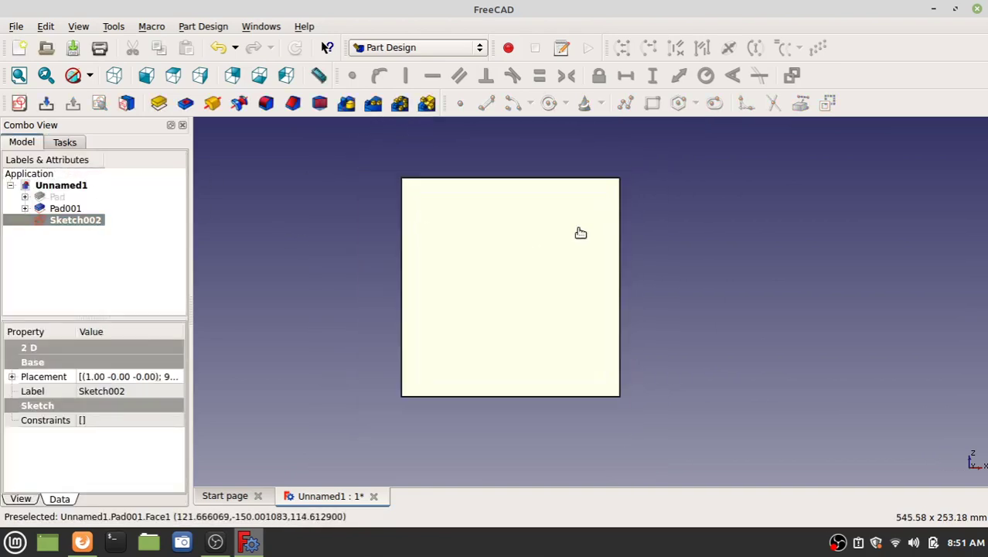
middle_click_drag(569, 234, 555, 264)
left_click(259, 247)
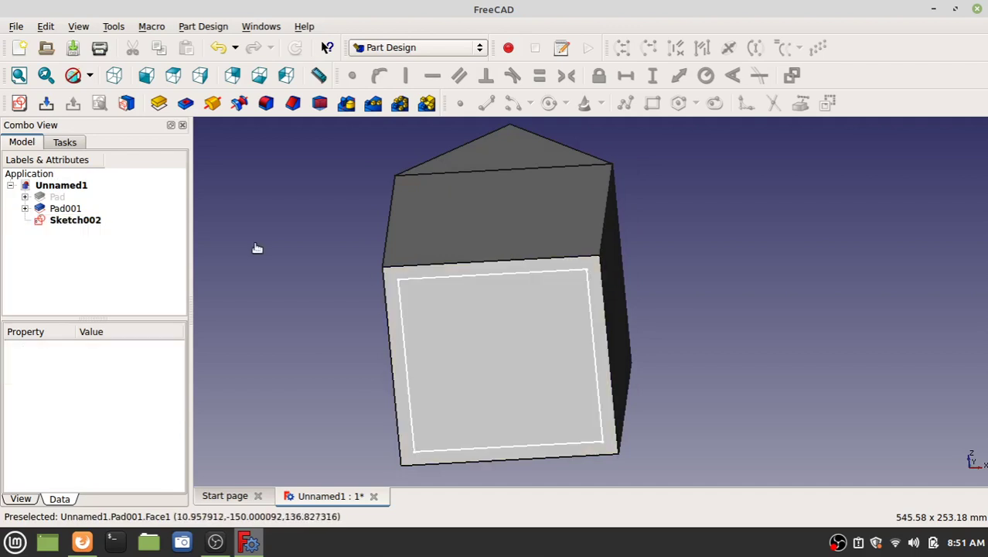
left_click(53, 224)
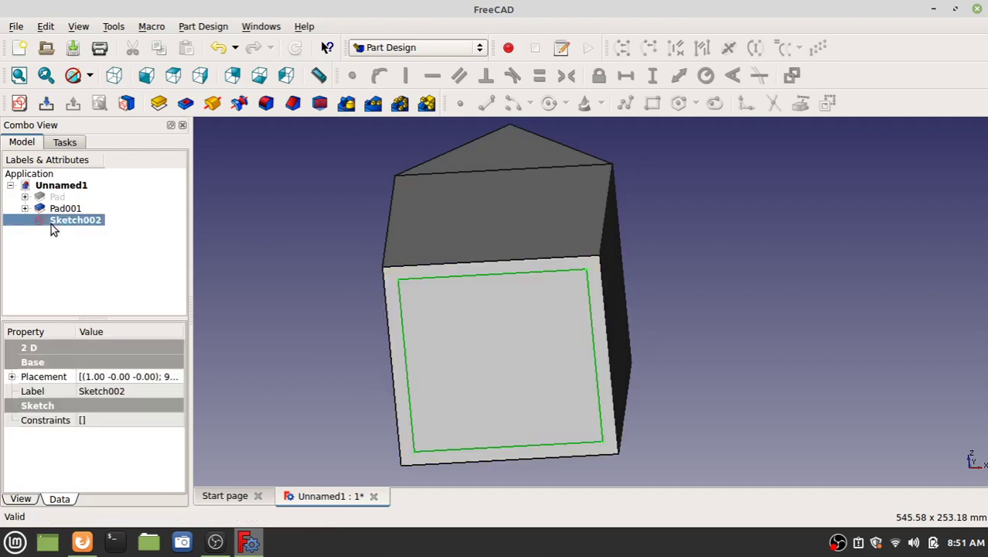
left_click(185, 107)
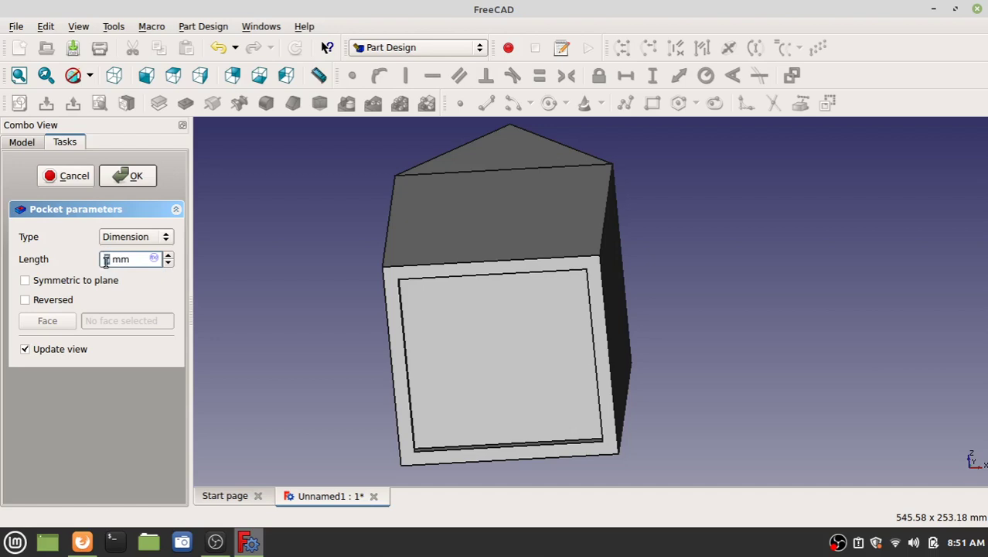
Try the Through all type for the pocket and inspect its effect on the base and roof
left_click(144, 240)
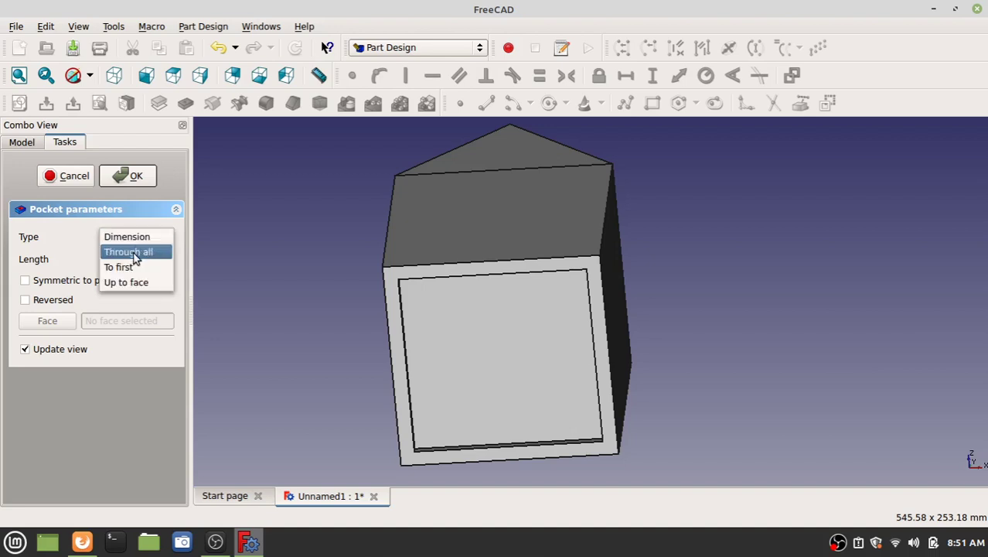
left_click(135, 253)
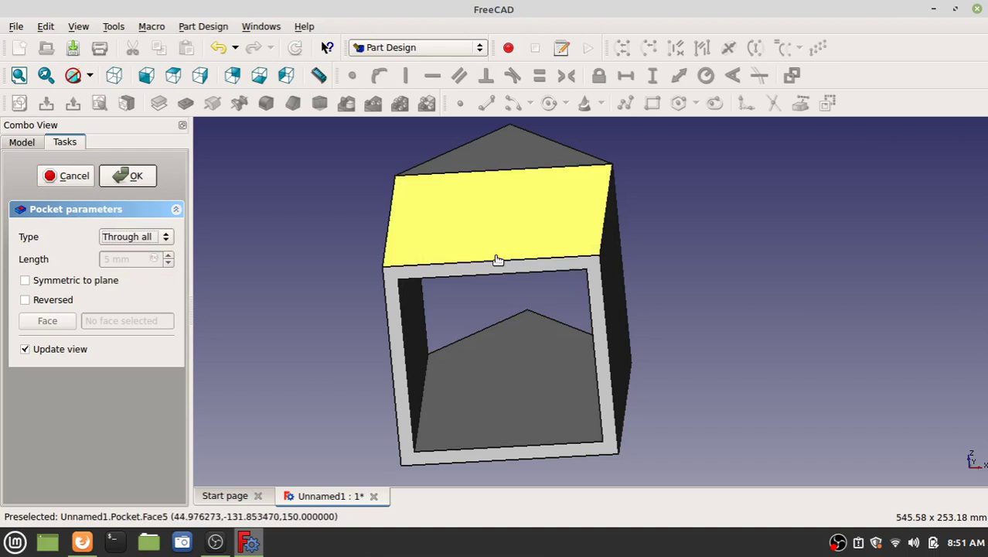
middle_click_drag(657, 189, 563, 313)
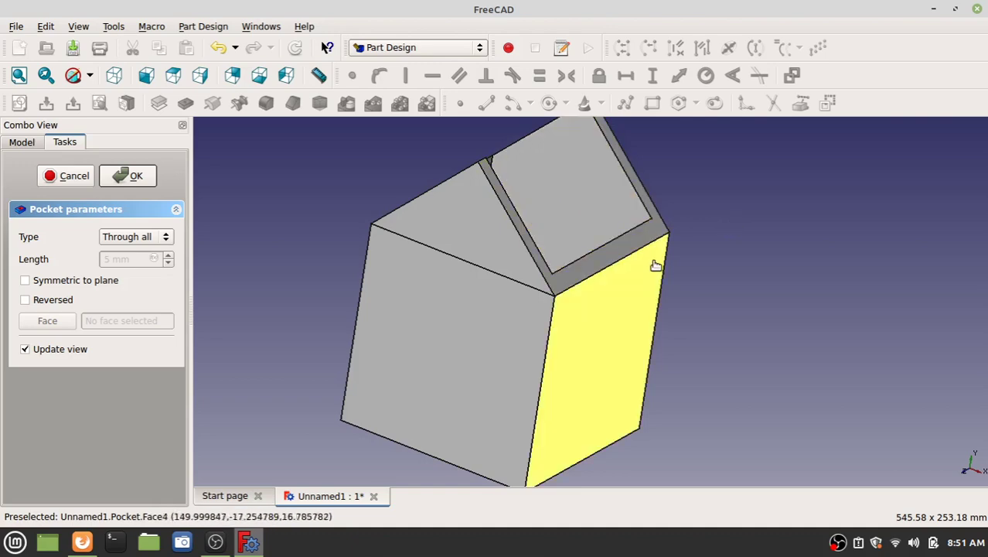
middle_click_drag(750, 316, 206, 259)
Try the To first and Up to face types for the pocket, checking the roof
left_click(132, 241)
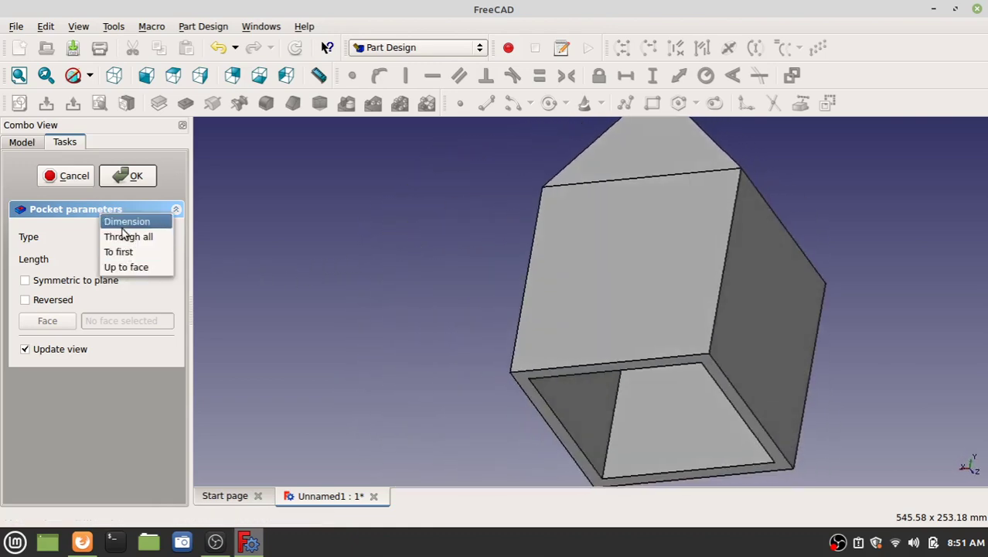
left_click(122, 222)
left_click(126, 236)
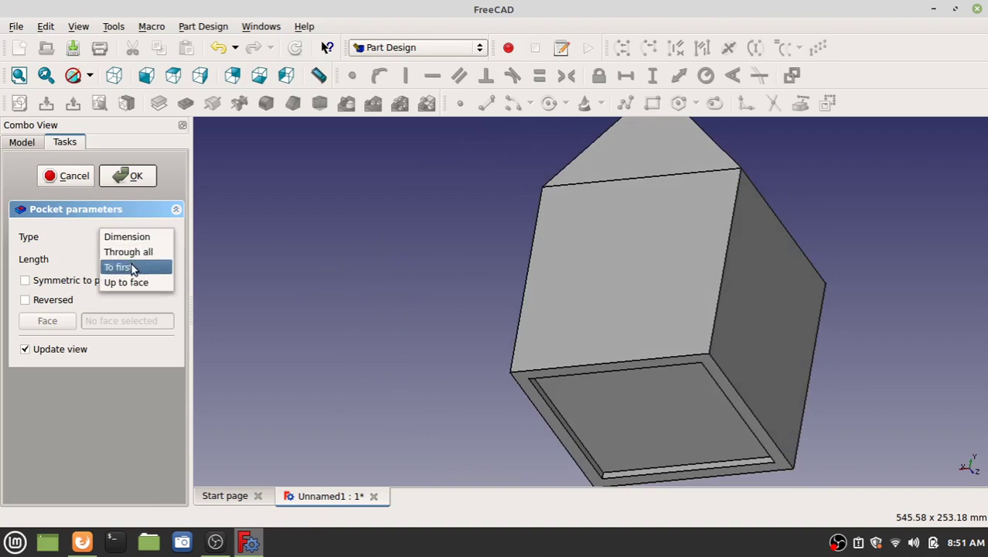
left_click(132, 267)
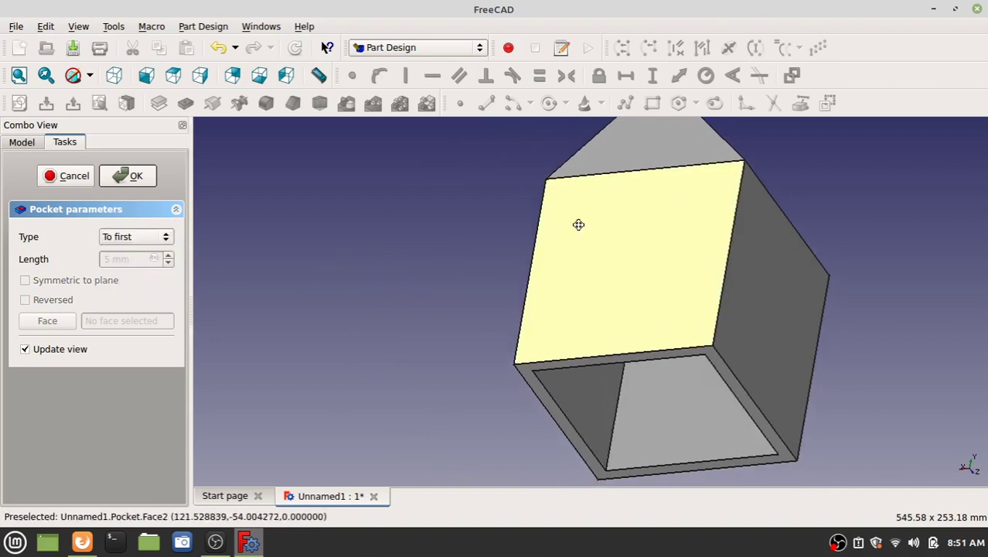
middle_click_drag(558, 250, 550, 344)
left_click(131, 237)
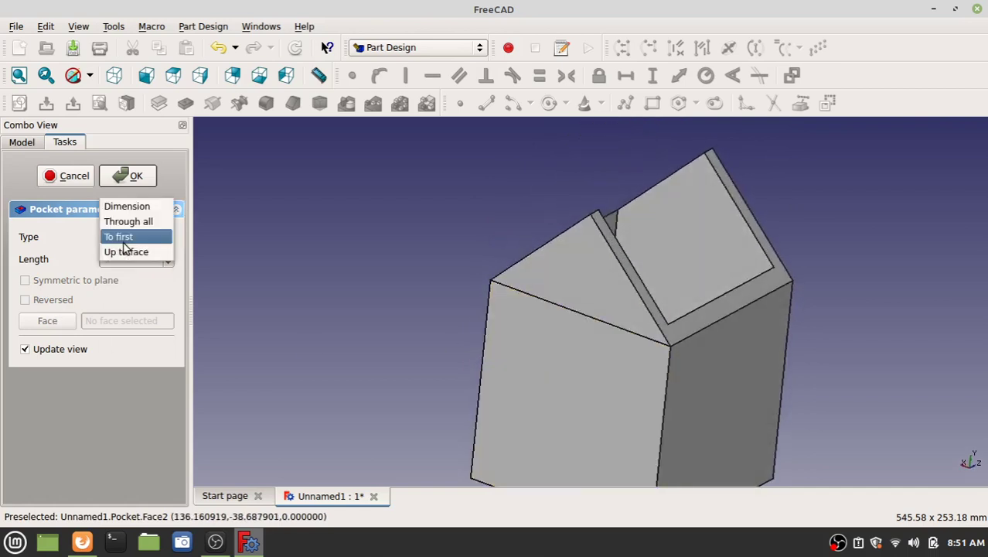
left_click(126, 252)
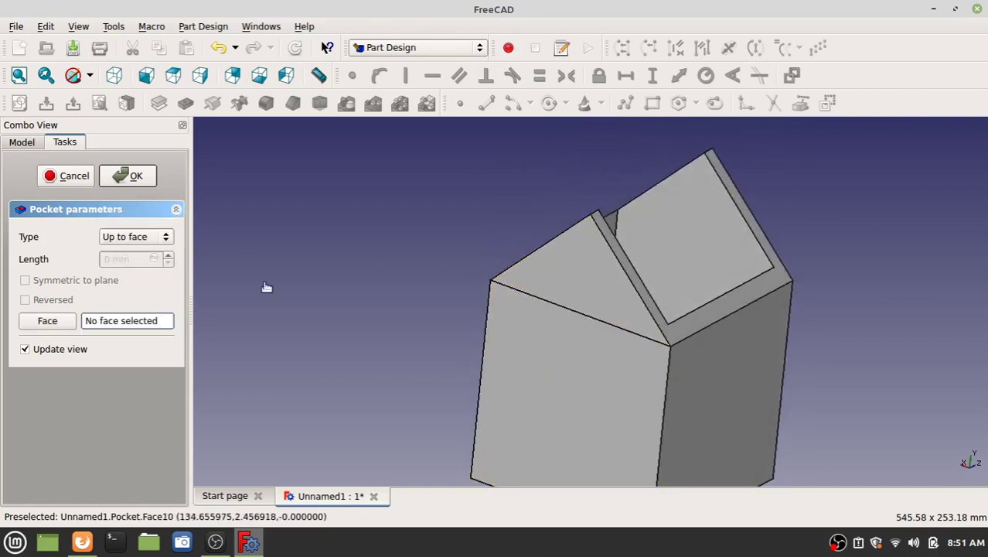
Set the pocket type to Dimension with a length of 150 mm and apply it
left_click(113, 240)
left_click(123, 192)
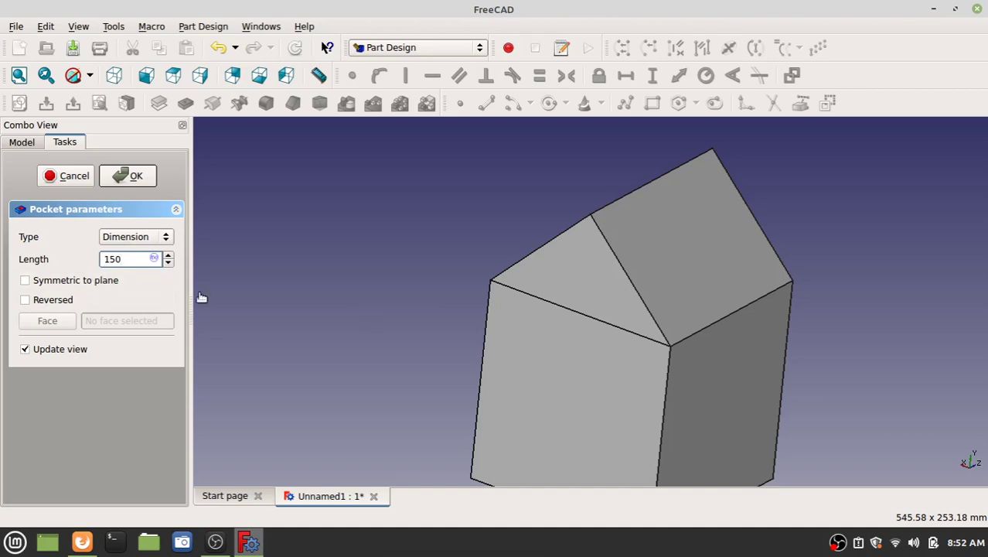
key("Return")
middle_click_drag(580, 368, 611, 329)
left_click(571, 369)
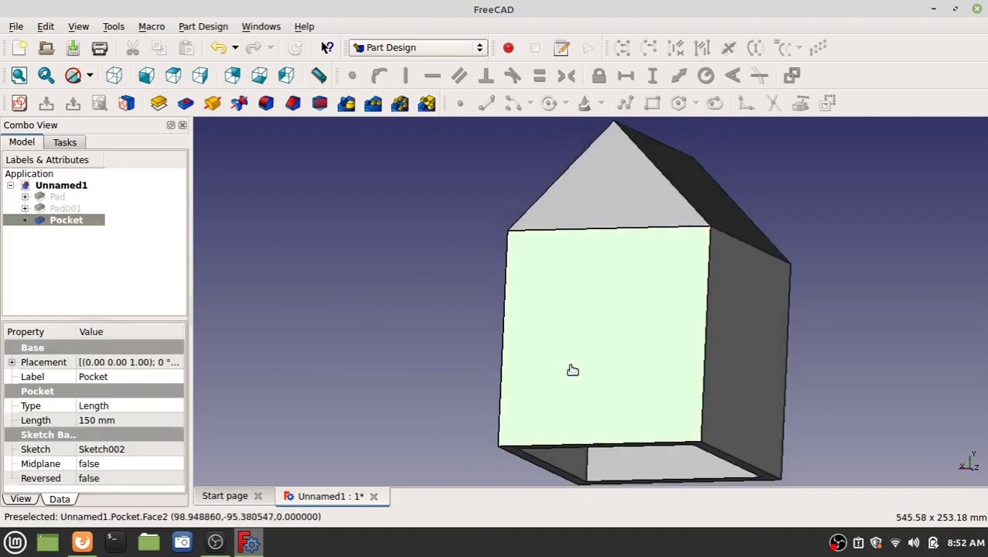
left_click(20, 104)
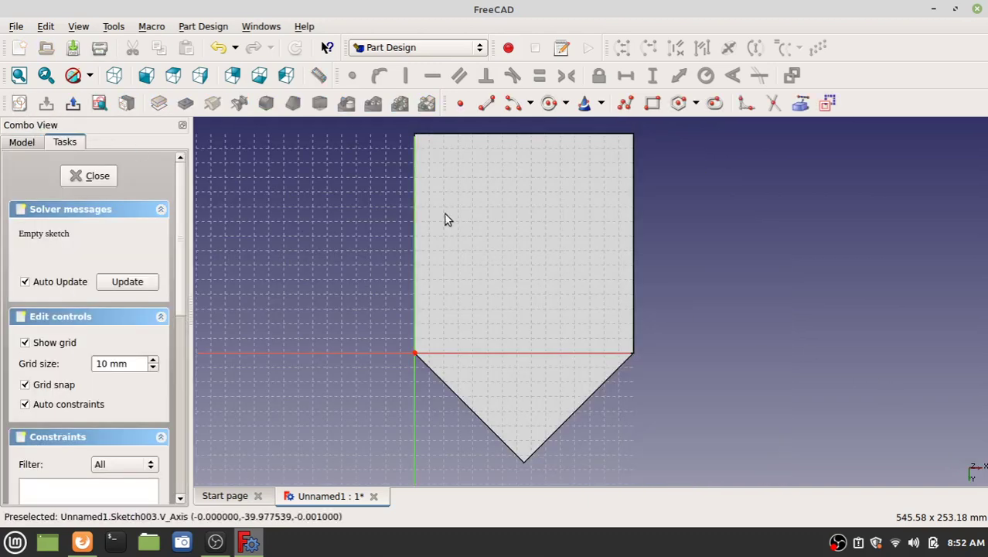
left_click(96, 188)
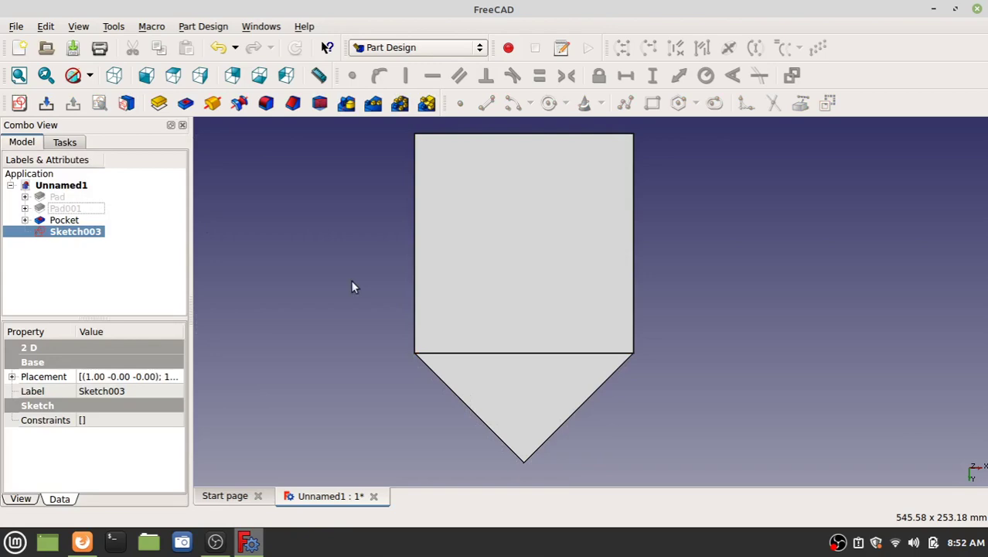
mouse_move(389, 242)
middle_mouse_down()
mouse_move(539, 281)
mouse_move(391, 278)
mouse_move(501, 448)
mouse_move(307, 375)
mouse_move(695, 277)
mouse_move(536, 380)
mouse_move(448, 351)
mouse_move(465, 315)
mouse_move(360, 378)
mouse_move(307, 329)
middle_mouse_up()
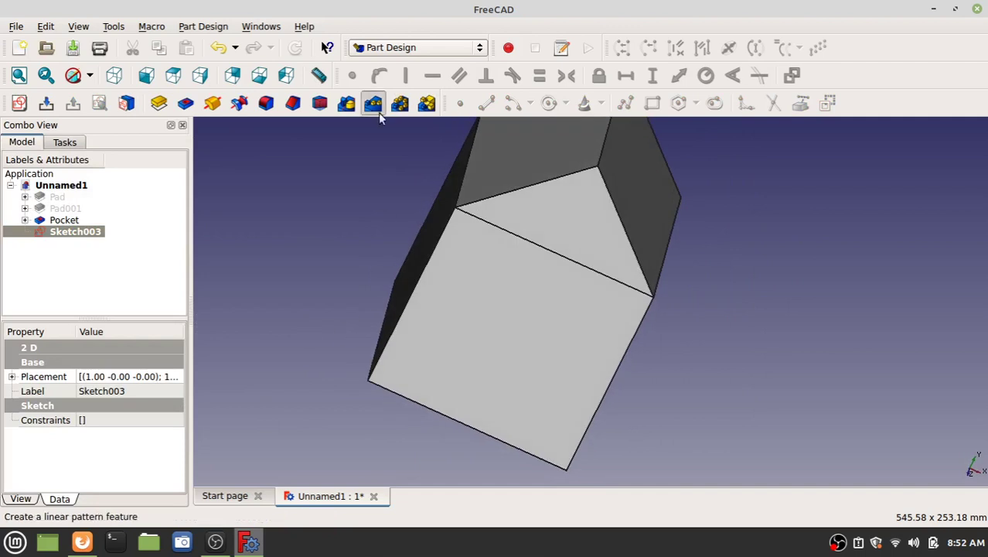
middle_click_drag(360, 157, 496, 505)
left_click(499, 386)
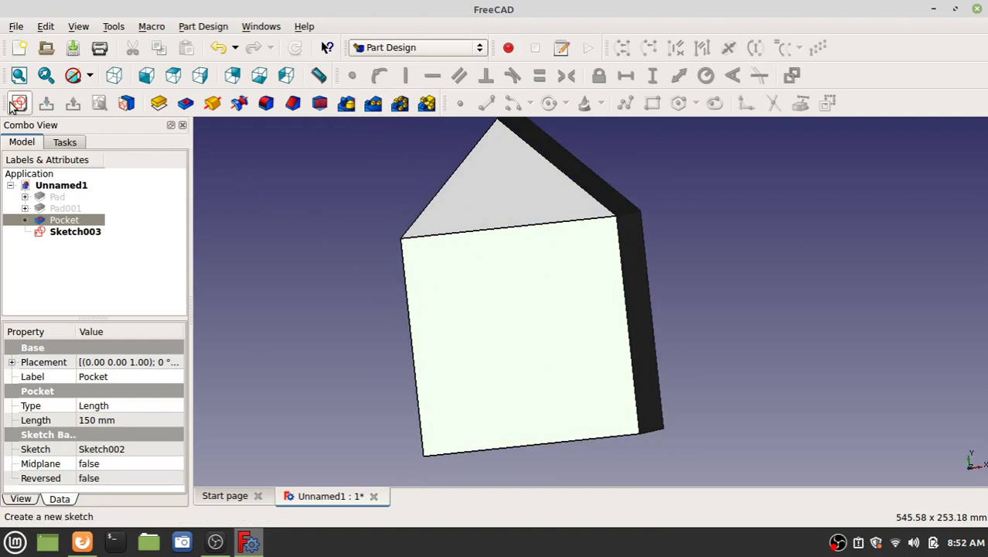
left_click(61, 236)
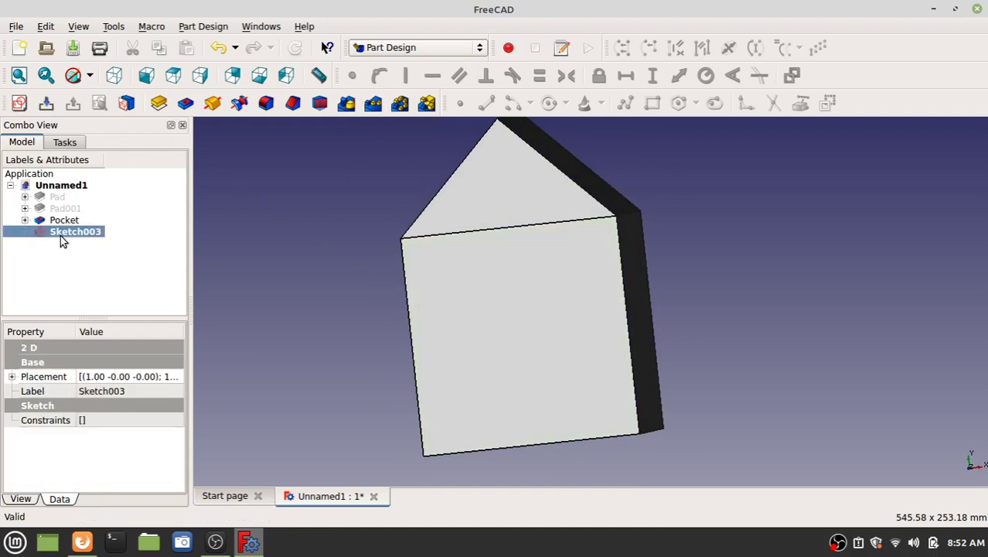
key("Delete")
Undo the deletion of the pocket feature
left_click(478, 324)
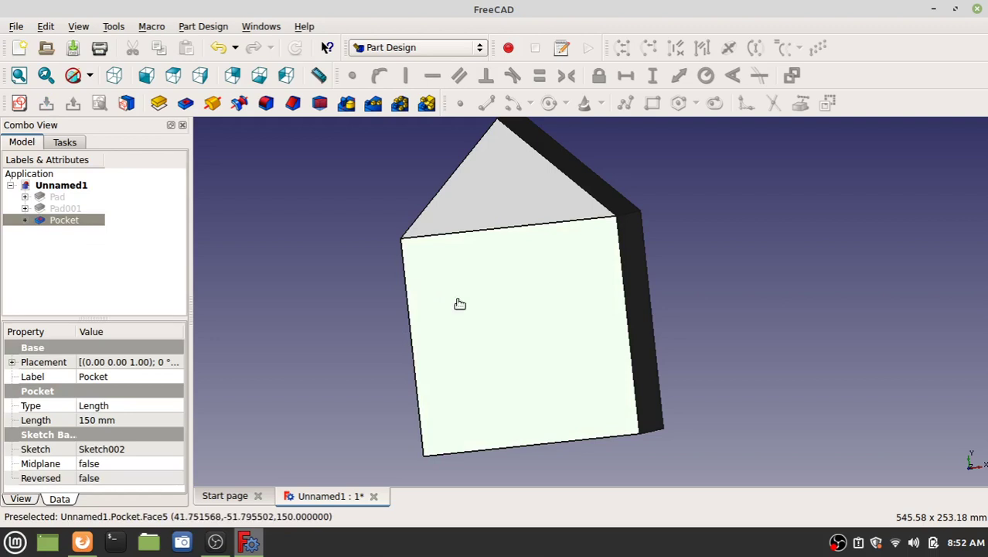
key("Delete")
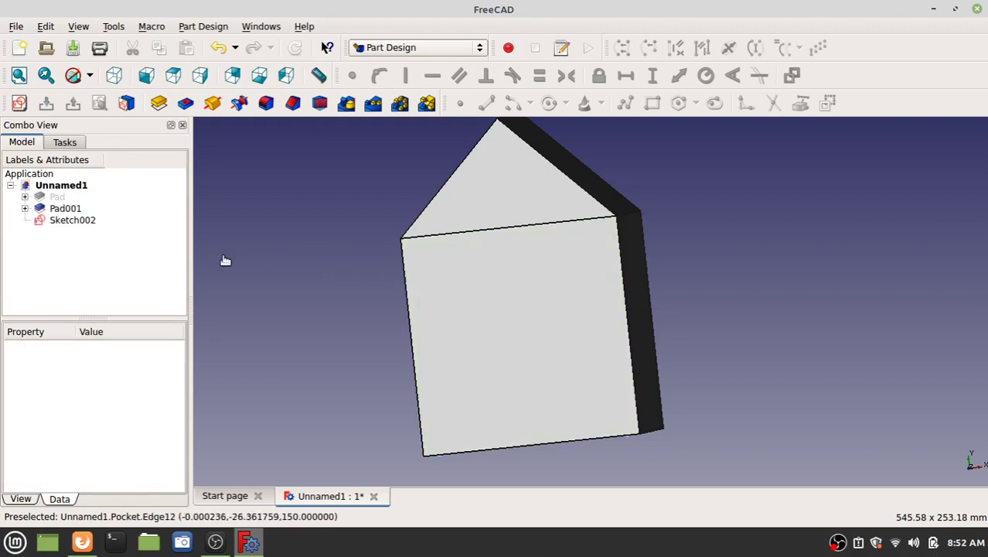
key("ctrl+z")
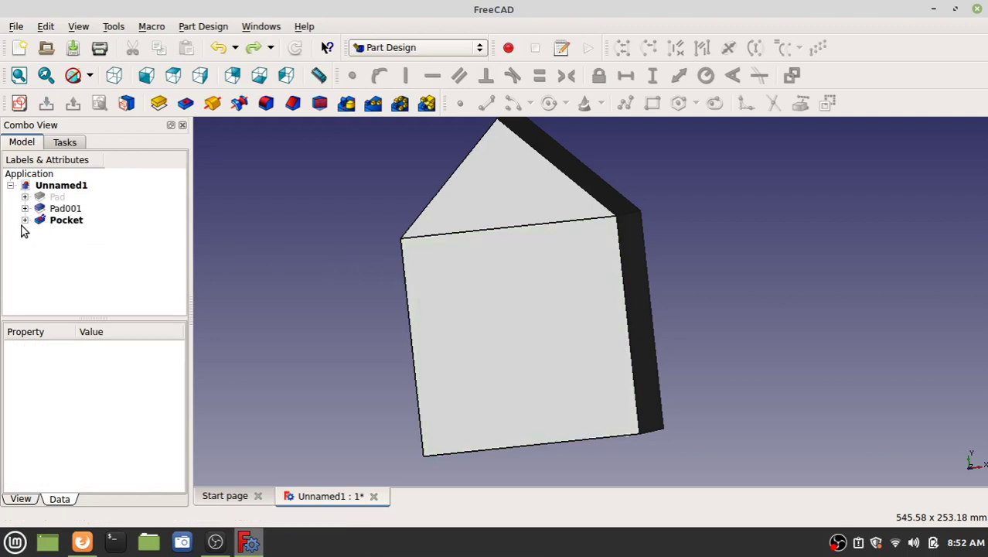
Check the restored pocket's sketch in the model structure and on the block's bottom face
left_click(25, 220)
left_click(70, 232)
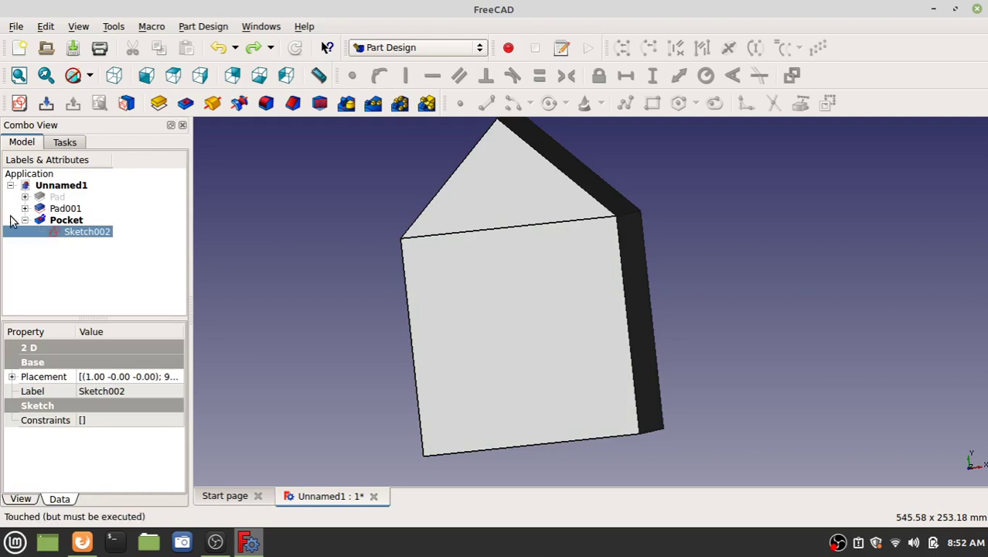
left_click(25, 220)
left_click(552, 351)
middle_click_drag(534, 319, 503, 280)
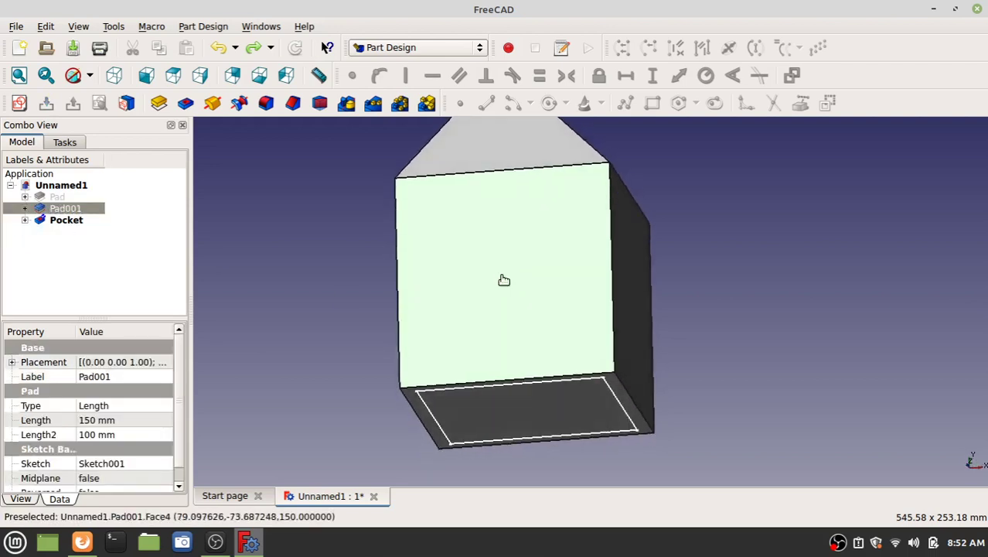
Reopen the restored pocket's parameters and reapply its 150 mm length to rebuild the cavity in the block
left_click(25, 221)
left_click(65, 221)
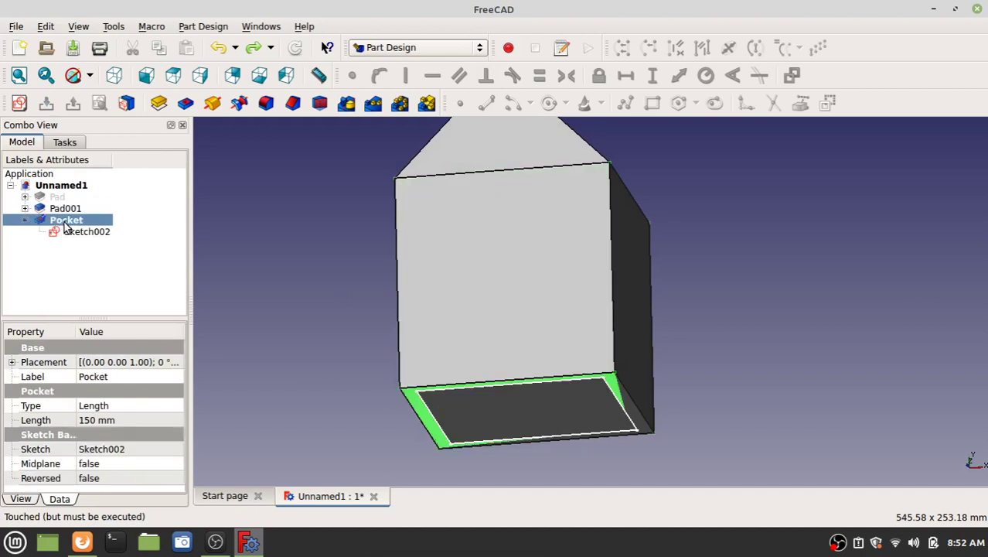
left_click(382, 406)
middle_click_drag(359, 336, 384, 294)
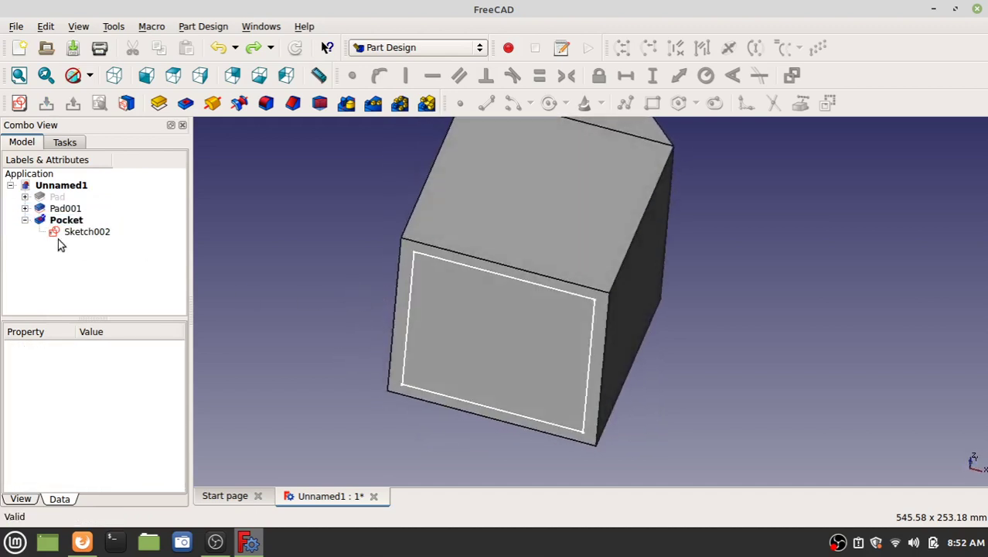
double_click(59, 222)
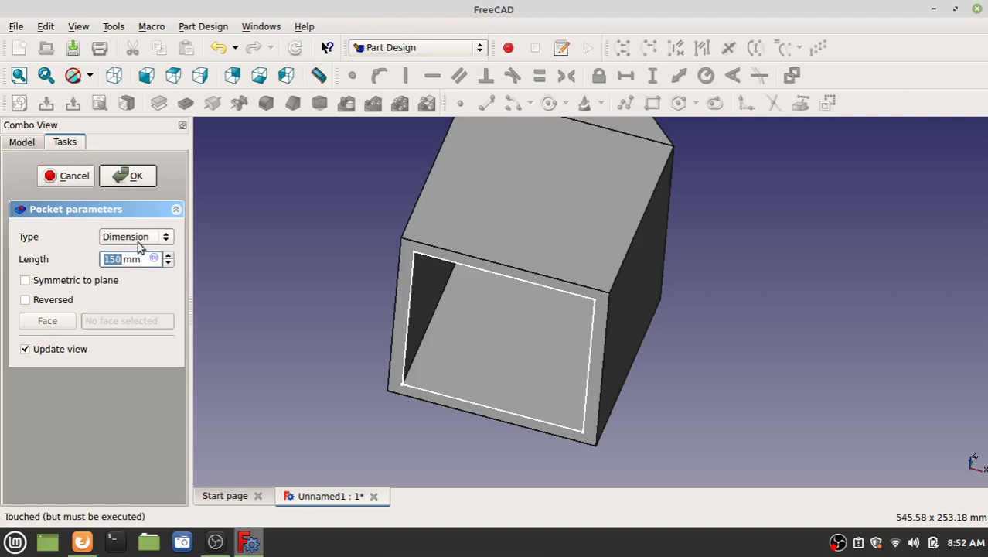
left_click(133, 177)
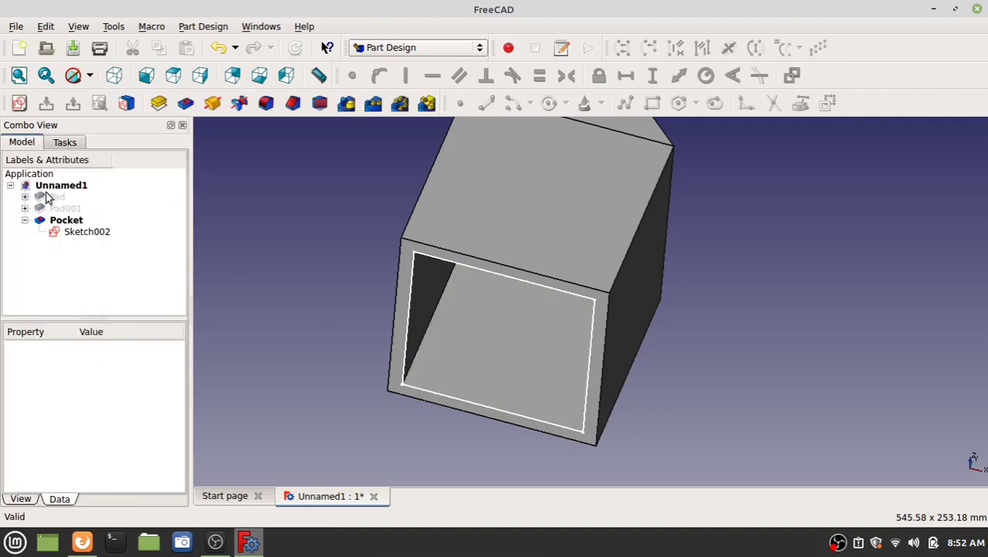
Create a new sketch on the square front wall face below the triangular gable
middle_click_drag(288, 268, 536, 408)
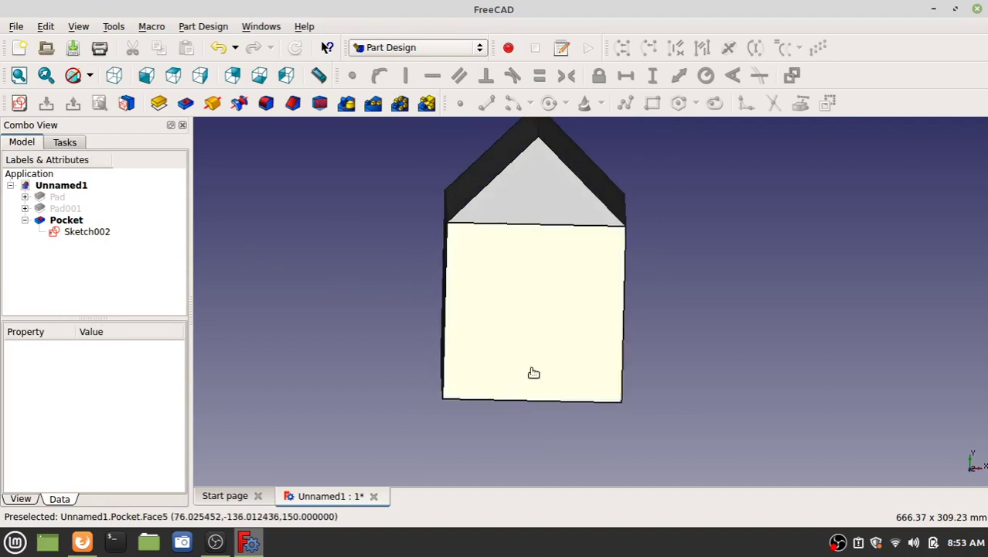
left_click(530, 321)
left_click(19, 103)
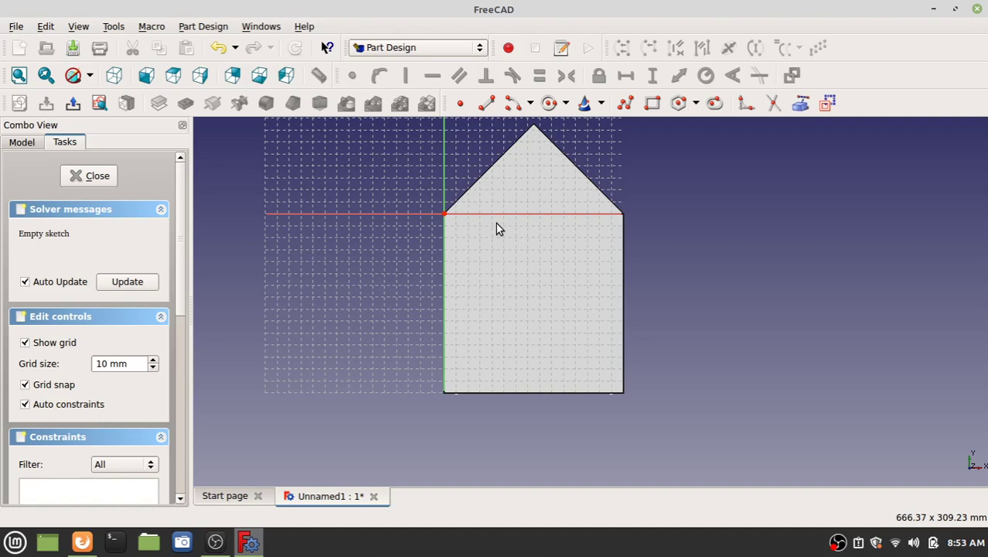
Draw a 40 by 50 mm door rectangle rising from the front wall's bottom edge, starting 50 mm from its left side
scroll(551, 313, "up", 2)
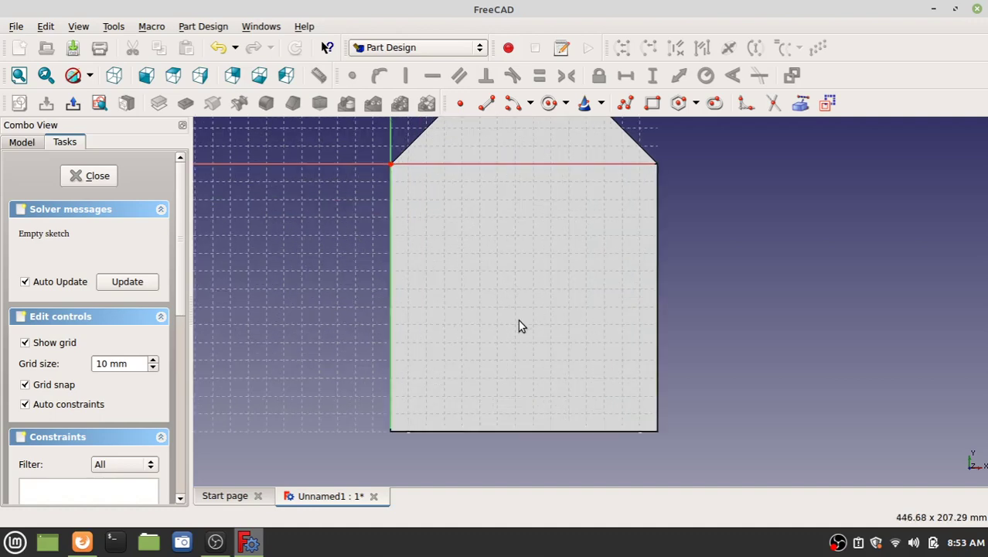
left_click(652, 103)
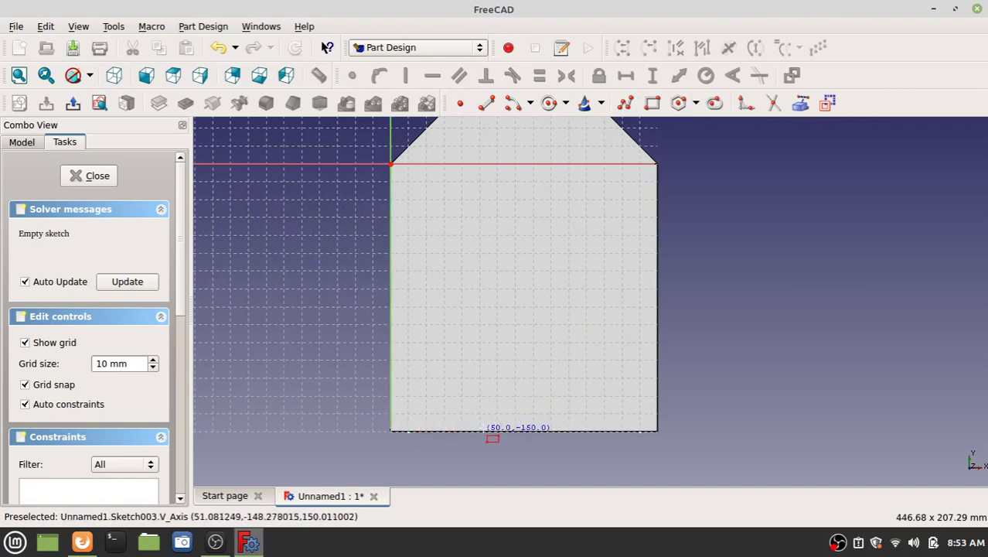
left_click(480, 431)
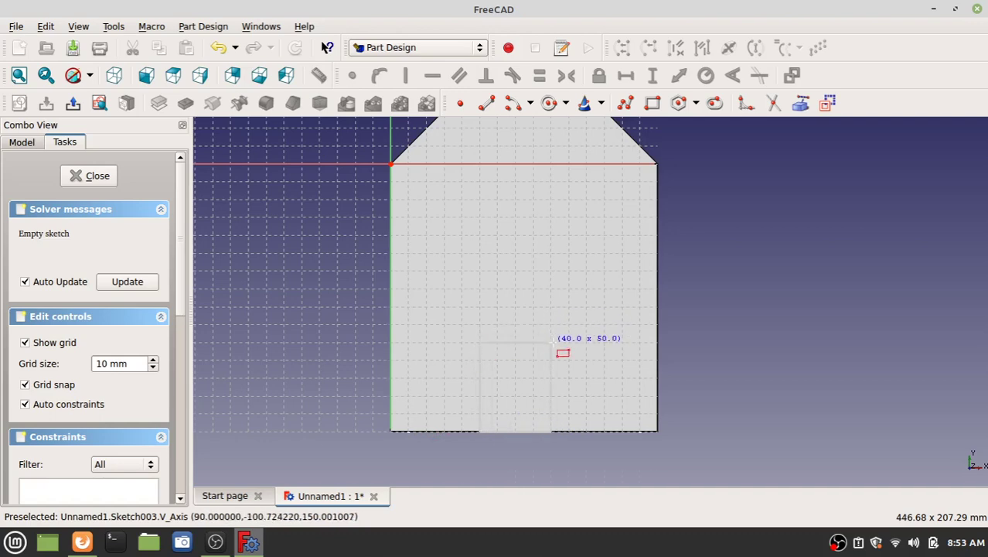
left_click(546, 342)
scroll(530, 379, "up", 3)
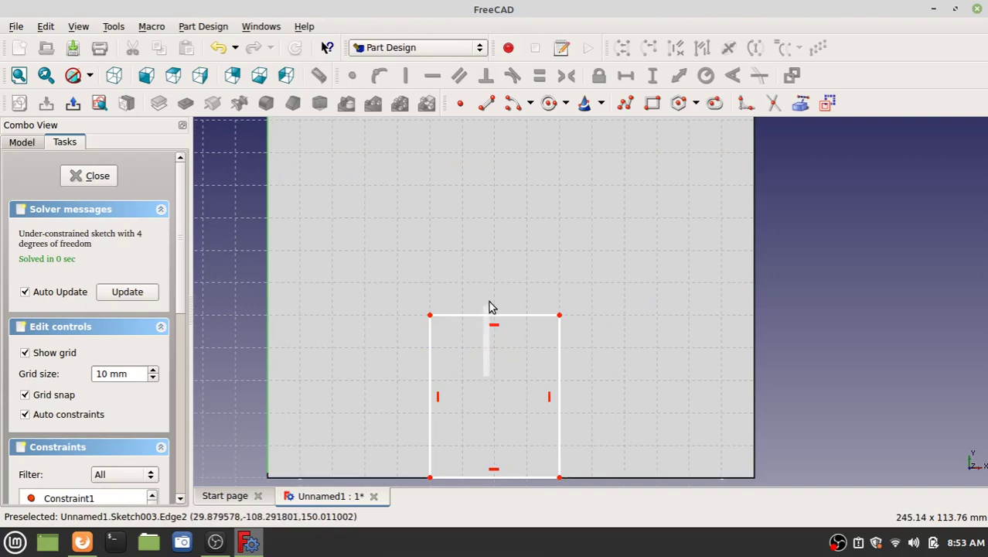
middle_click_drag(505, 368, 516, 249)
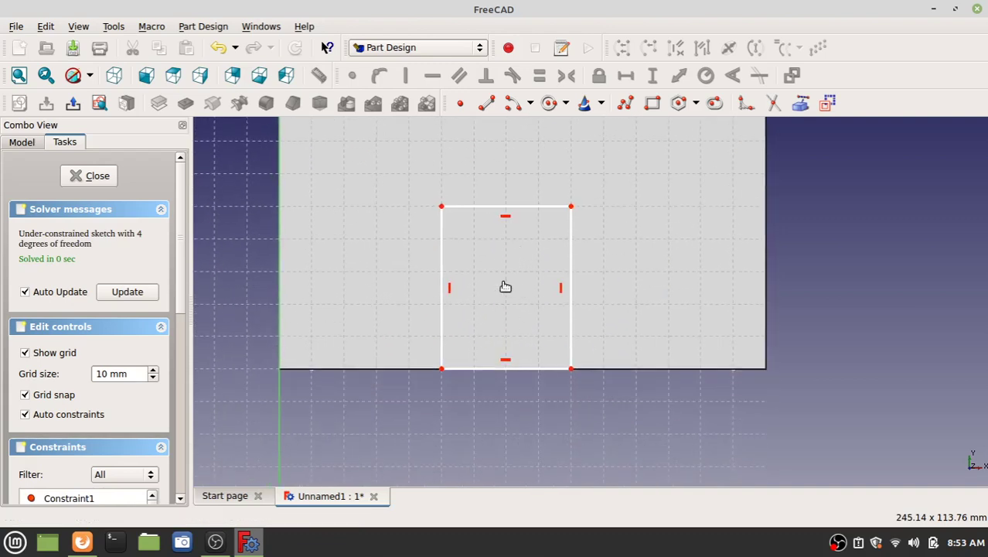
Enlarge the door rectangle to about 50 mm wide and 80 mm high by moving its right and top edges
mouse_move(505, 287)
middle_mouse_down()
mouse_move(562, 331)
mouse_move(531, 289)
middle_mouse_up()
scroll(516, 368, "up", 3)
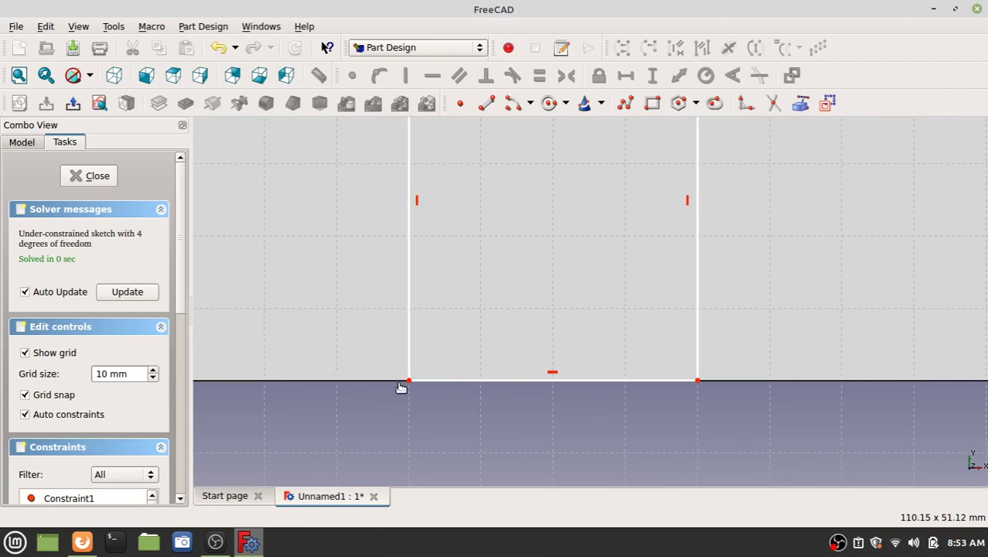
scroll(402, 387, "down", 3)
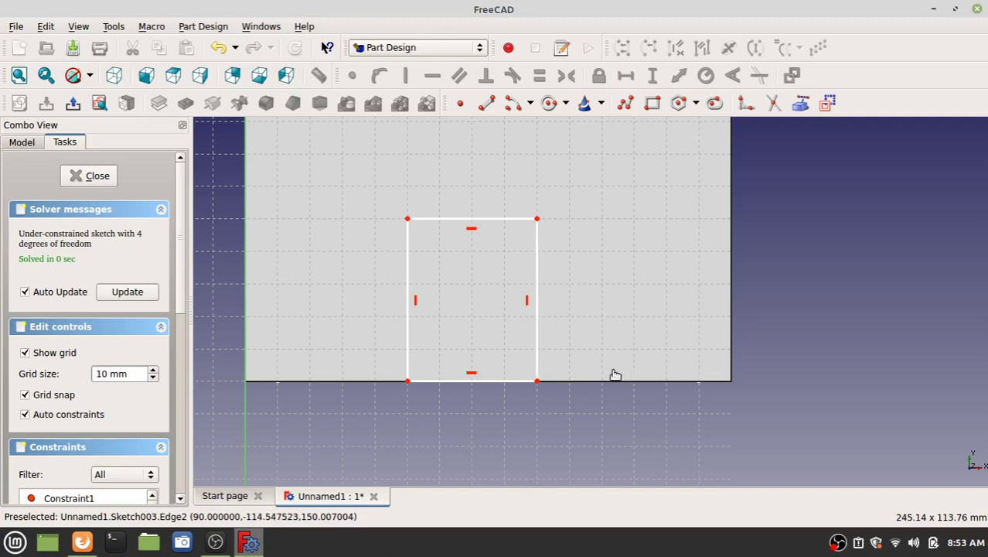
left_click_drag(536, 294, 569, 296)
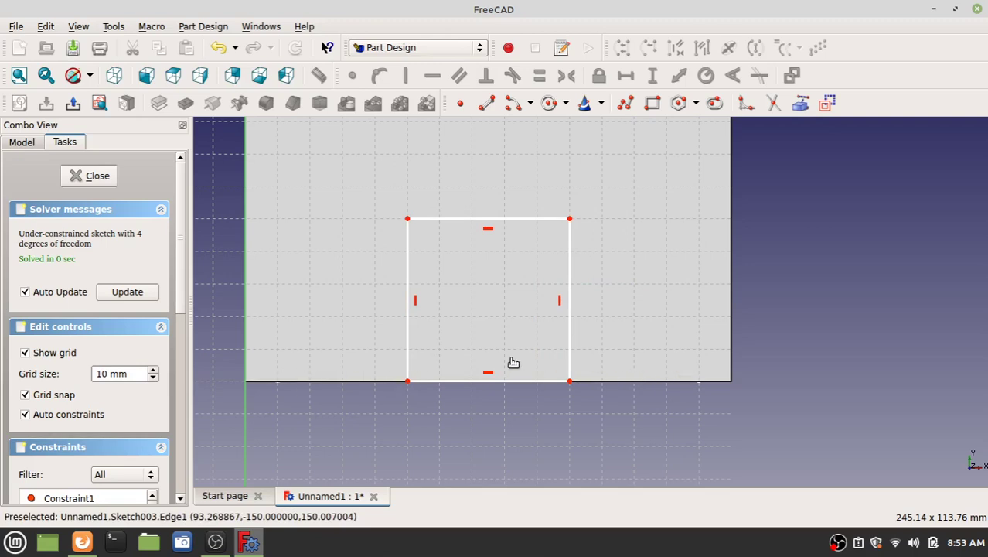
scroll(445, 295, "down", 3)
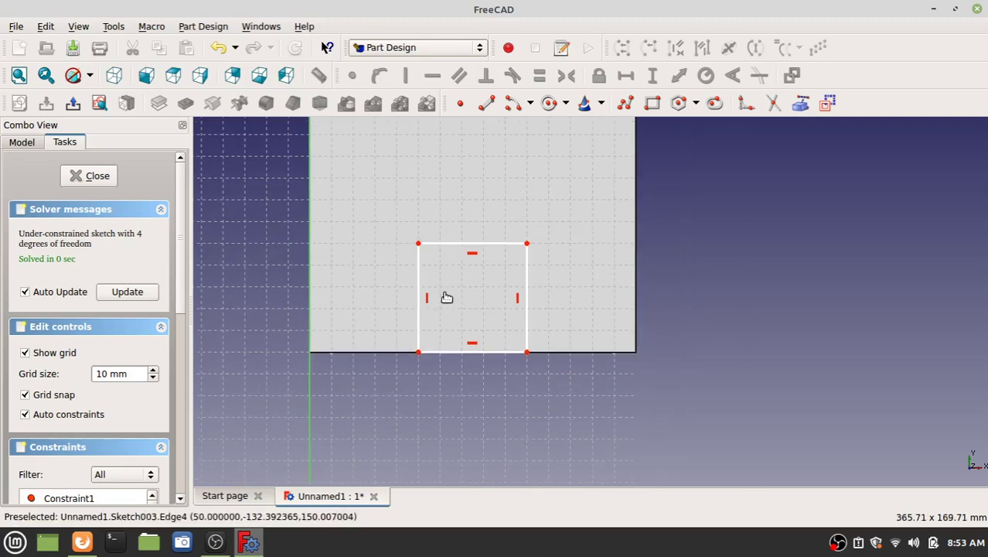
left_click_drag(457, 253, 454, 203)
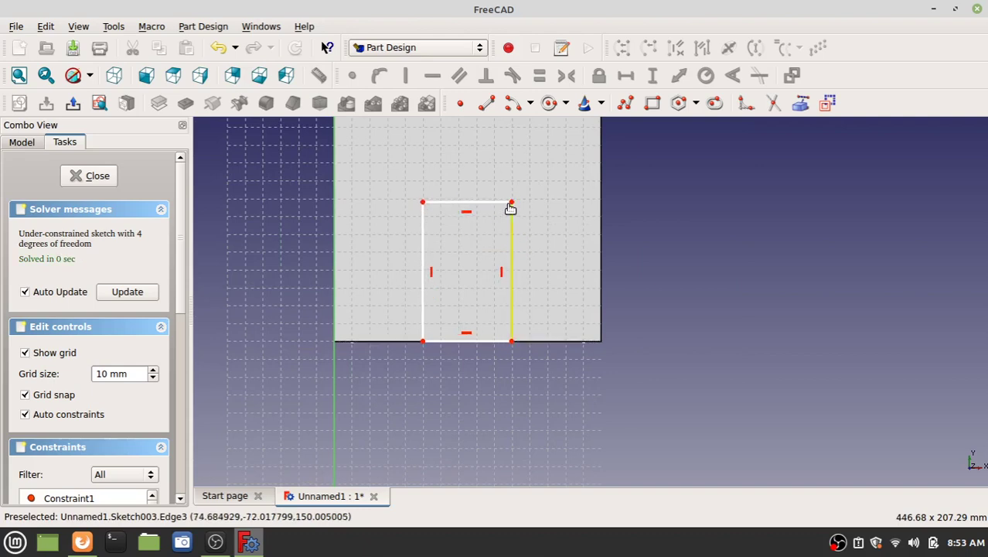
Fine-tune the door rectangle's upper corners and left edge near the grid lines, and finish the sketch
left_click_drag(514, 199, 515, 202)
scroll(515, 202, "up", 4)
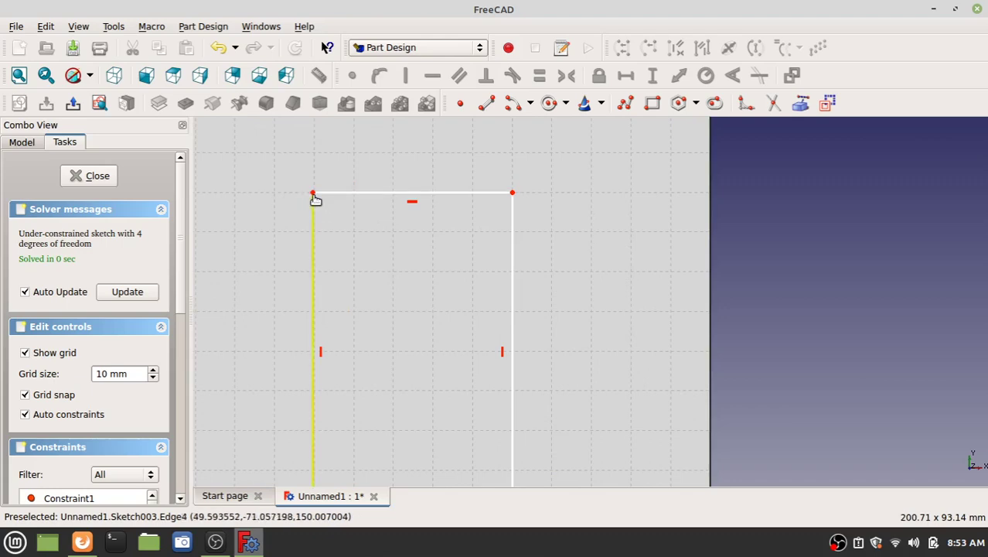
left_click_drag(316, 198, 321, 201)
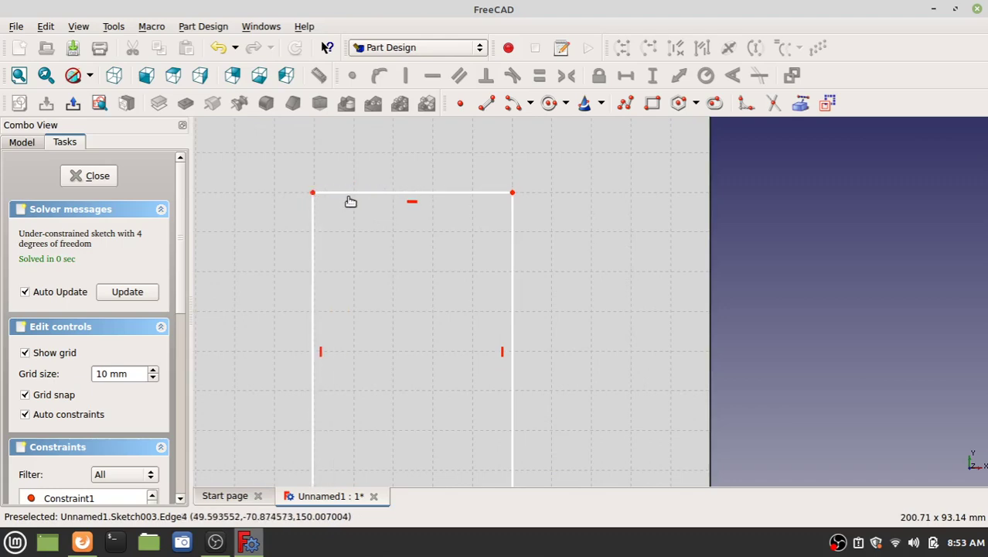
mouse_move(313, 315)
left_mouse_down()
mouse_move(278, 311)
mouse_move(320, 311)
left_mouse_up()
scroll(390, 325, "down", 5)
scroll(412, 349, "up", 2)
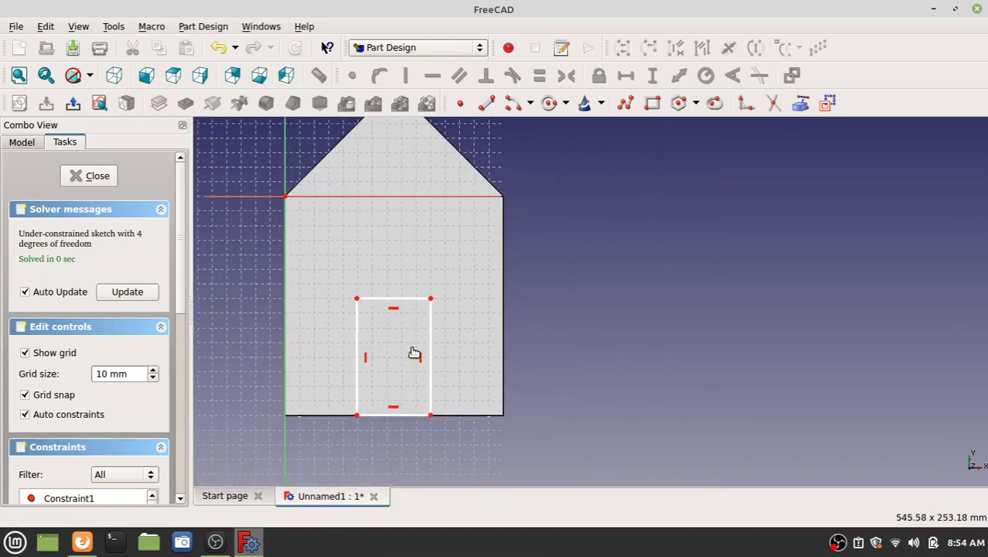
left_click(90, 177)
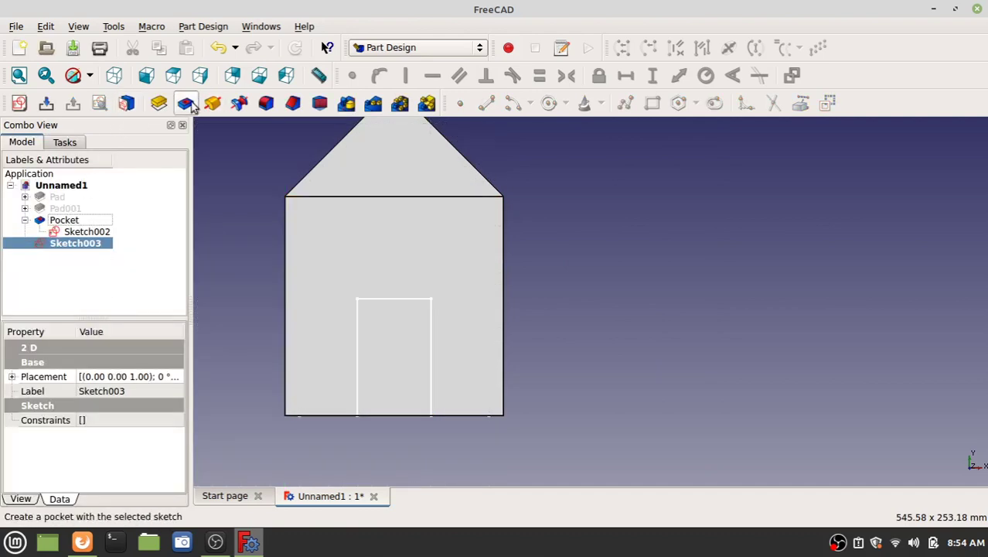
Cut the door opening through the front wall with a 10 mm pocket from the door sketch
left_click(26, 221)
left_click(68, 233)
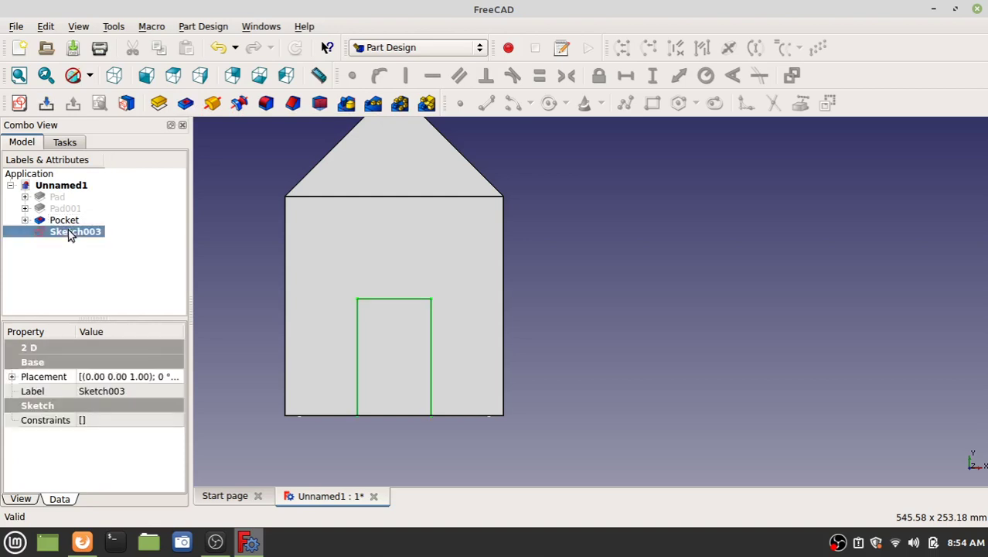
left_click(185, 105)
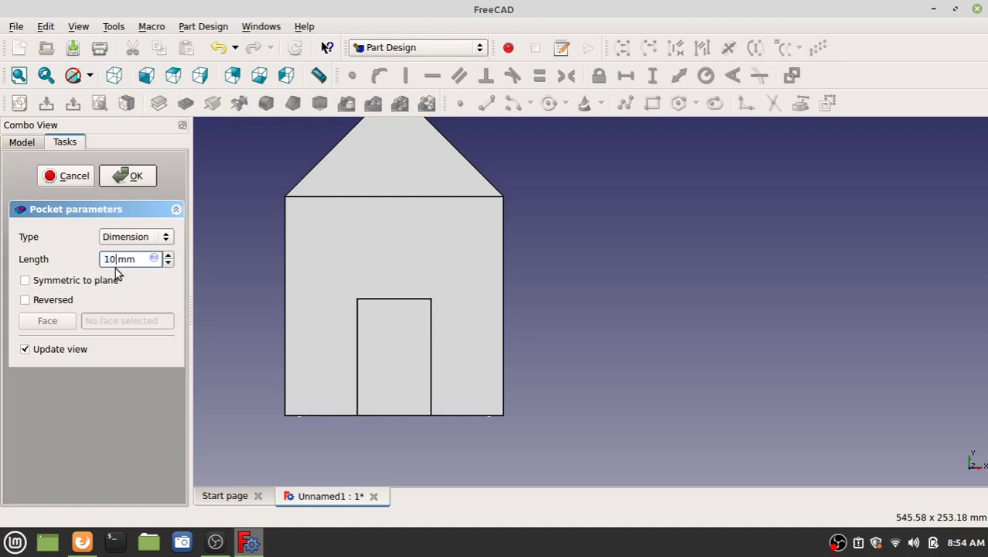
key("Return")
middle_click_drag(527, 327, 466, 266)
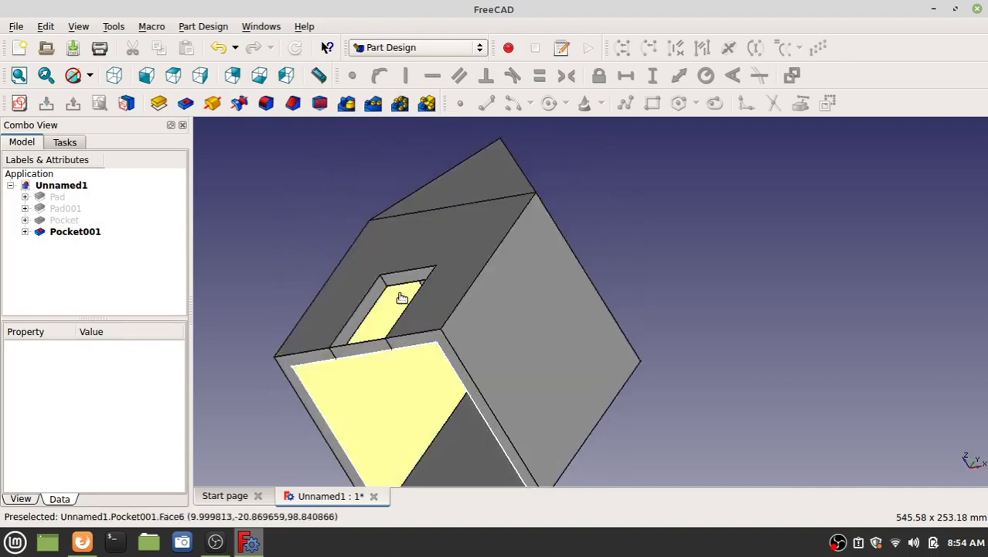
scroll(403, 303, "down", 3)
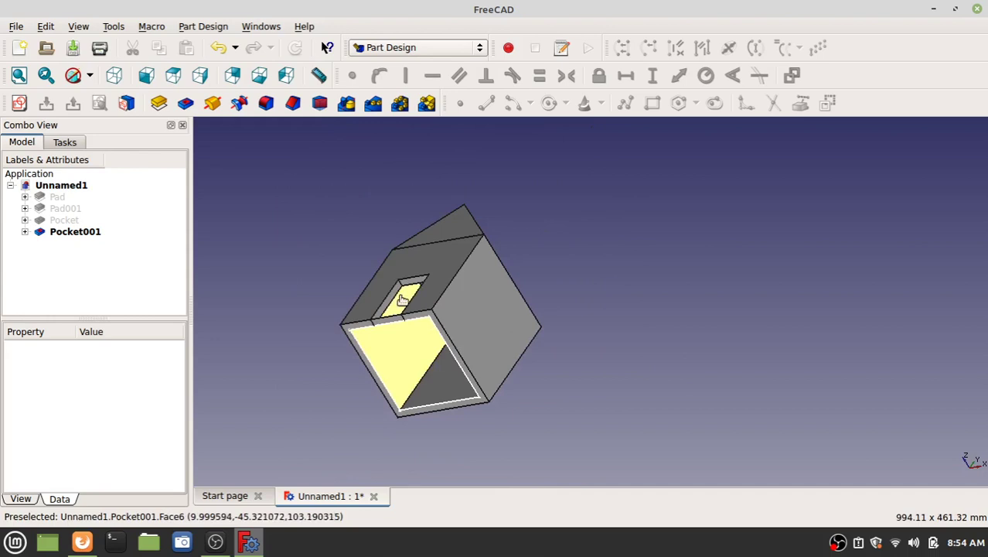
scroll(397, 302, "up", 4)
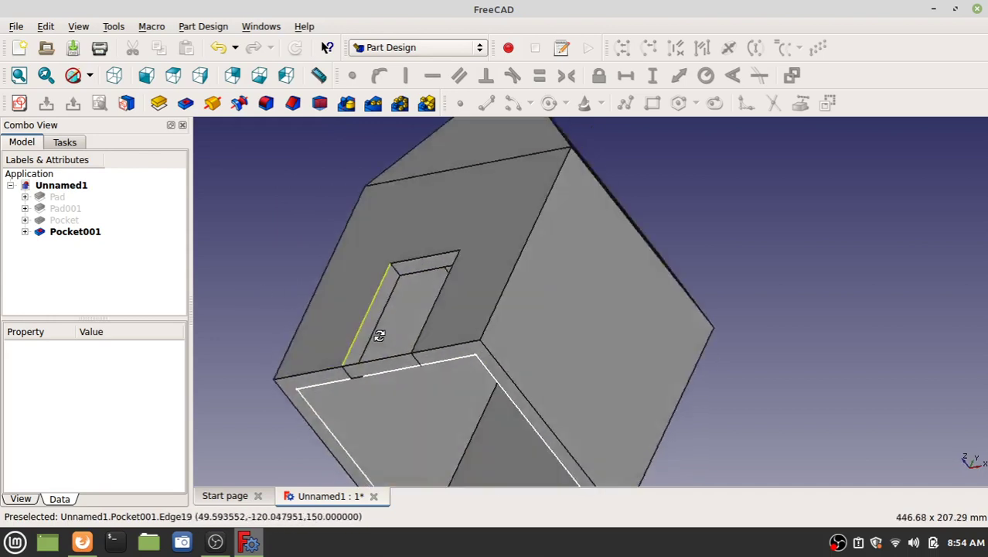
Hide the door pocket and reopen its sketch for editing
left_click(25, 232)
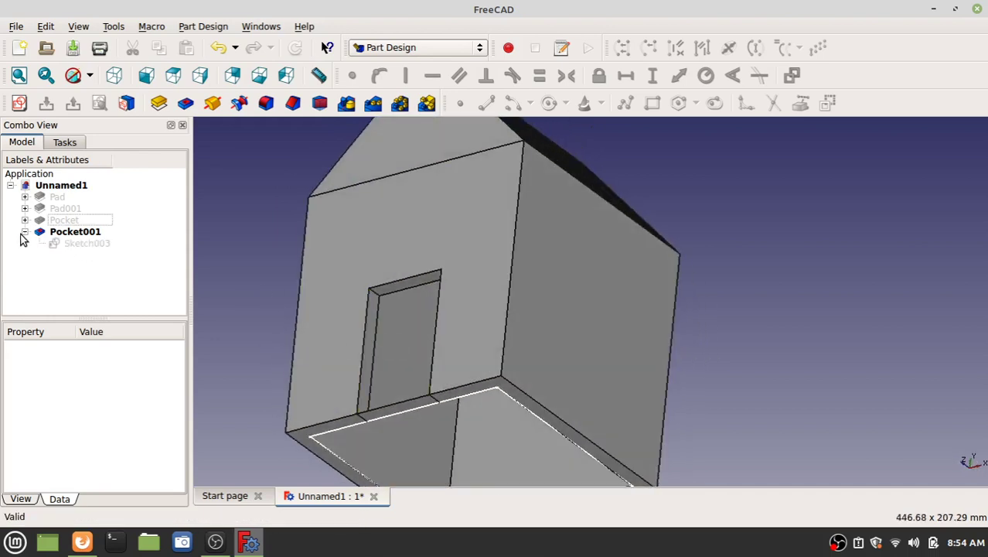
left_click(73, 232)
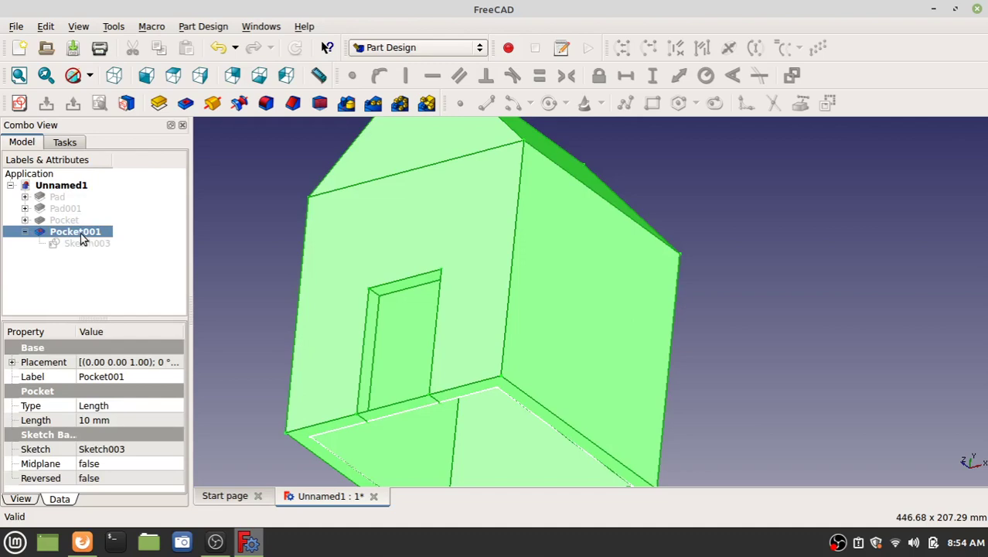
key("space")
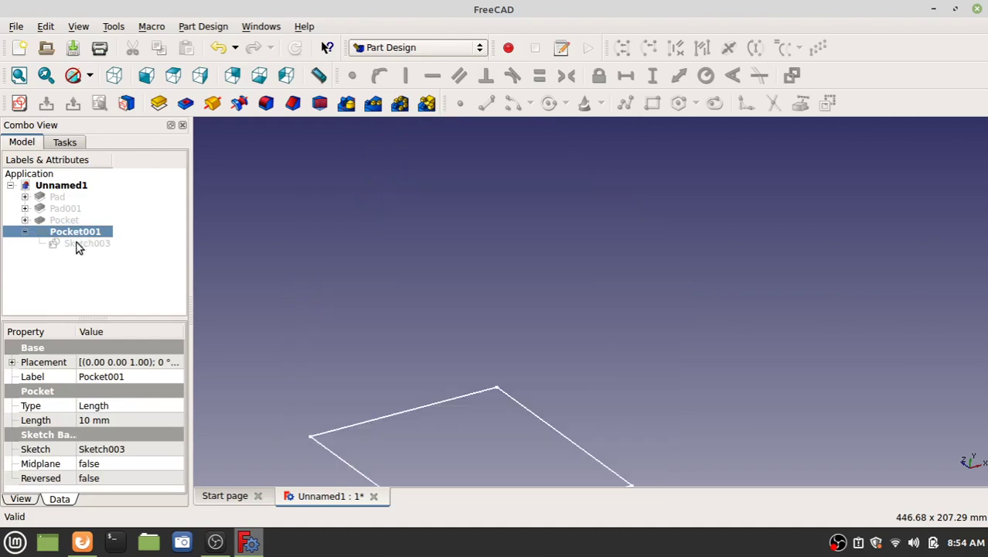
double_click(78, 245)
Try to align the door rectangle's bottom edge and lower left corner with the wall base, and show the door pocket again
scroll(413, 416, "up", 5)
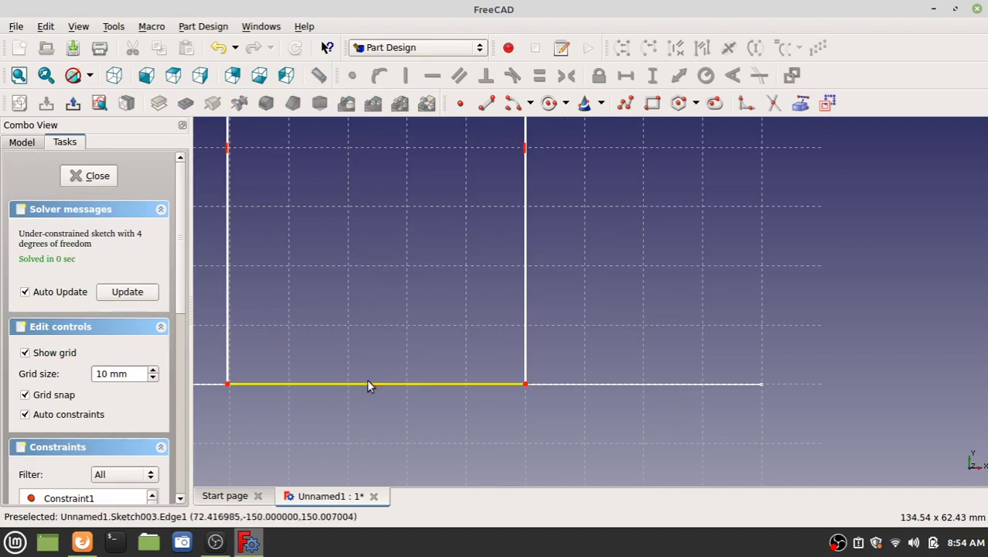
left_click(422, 384)
key("h")
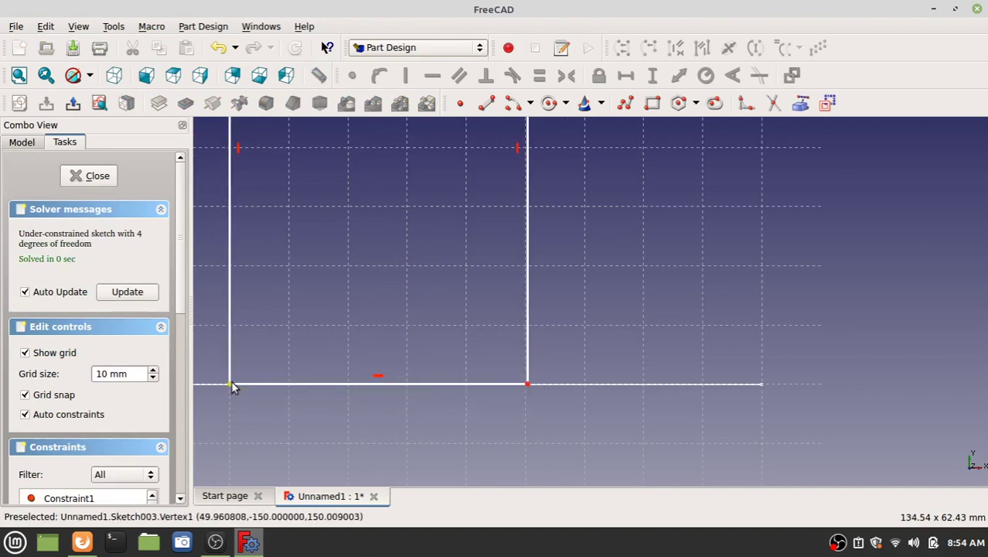
mouse_move(230, 384)
left_mouse_down()
mouse_move(288, 411)
mouse_move(229, 386)
left_mouse_up()
left_click(97, 180)
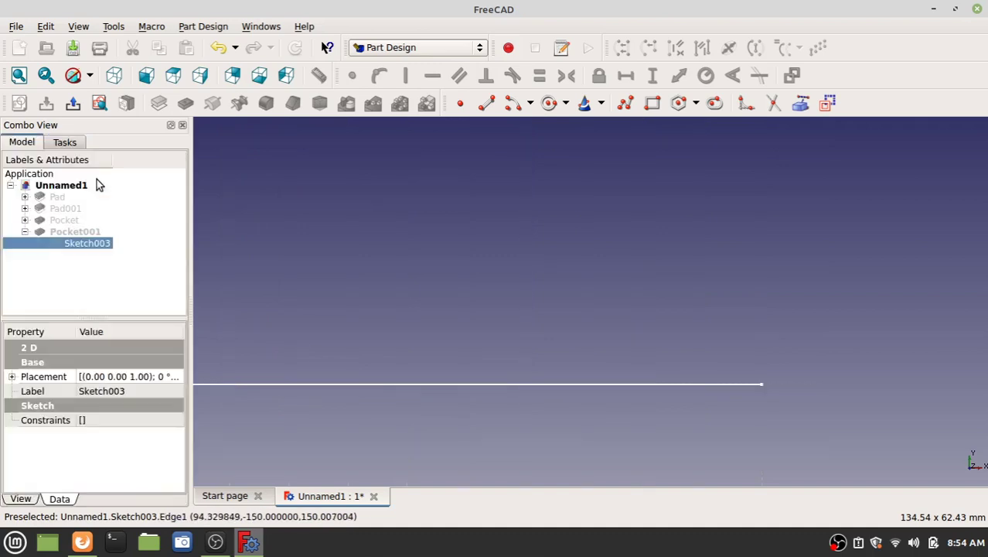
left_click(81, 232)
key("space")
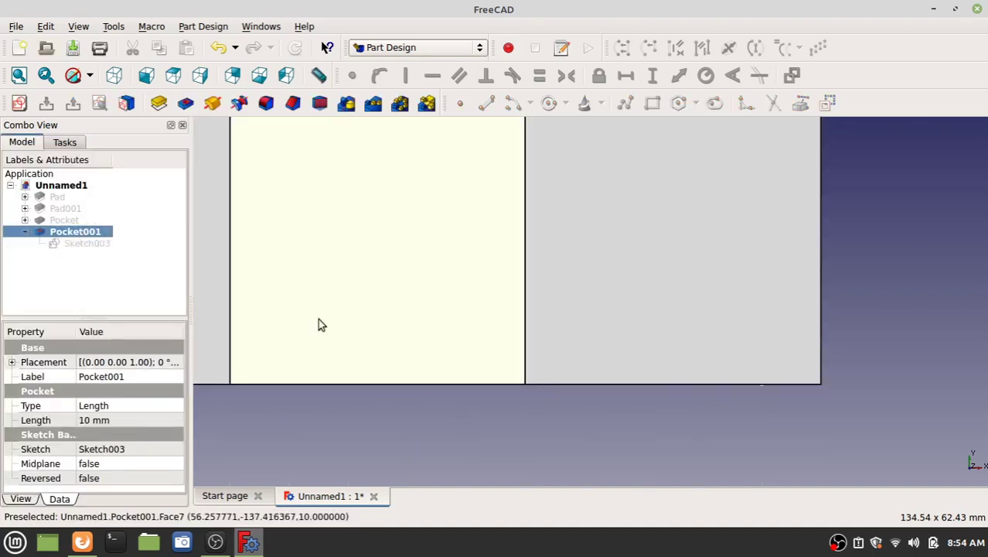
middle_click_drag(716, 367, 737, 384)
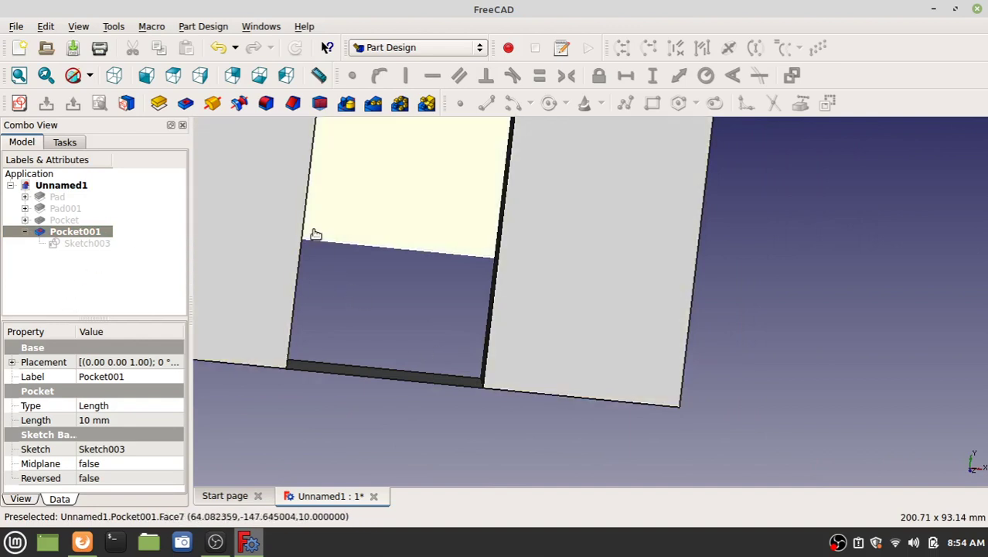
Extend the door sketch's bottom edge about 2 mm below the wall base so the pocket cuts away the leftover sill
double_click(74, 243)
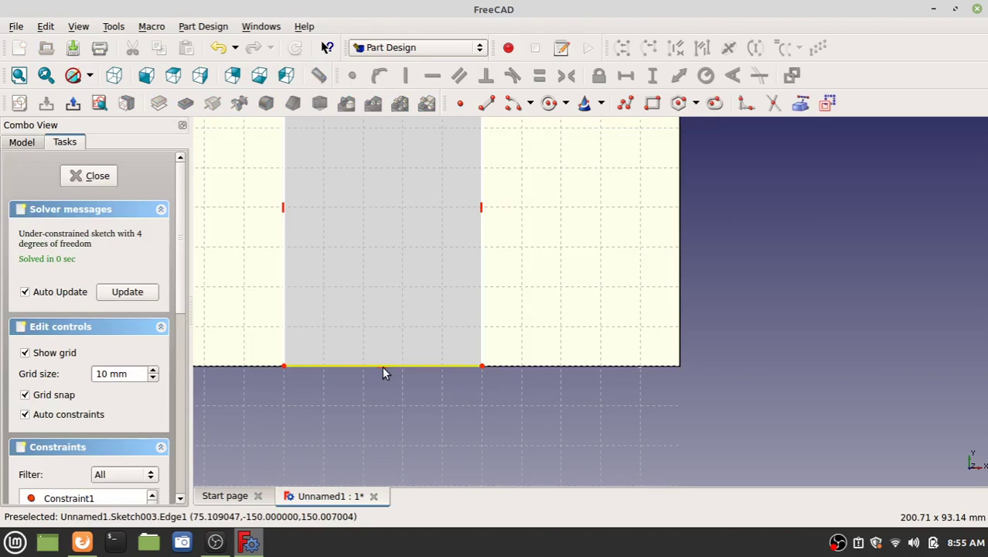
left_click_drag(382, 366, 383, 373)
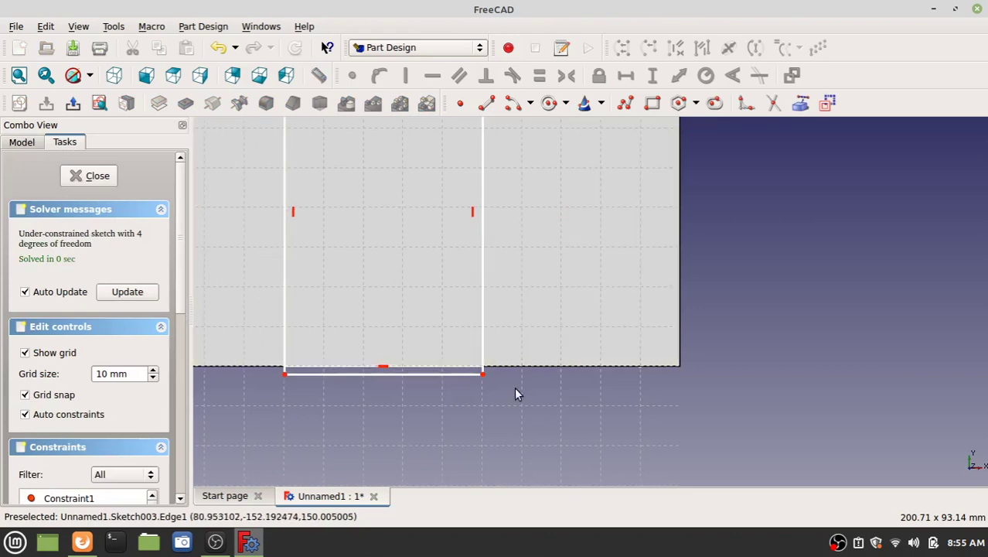
left_click_drag(481, 379, 477, 376)
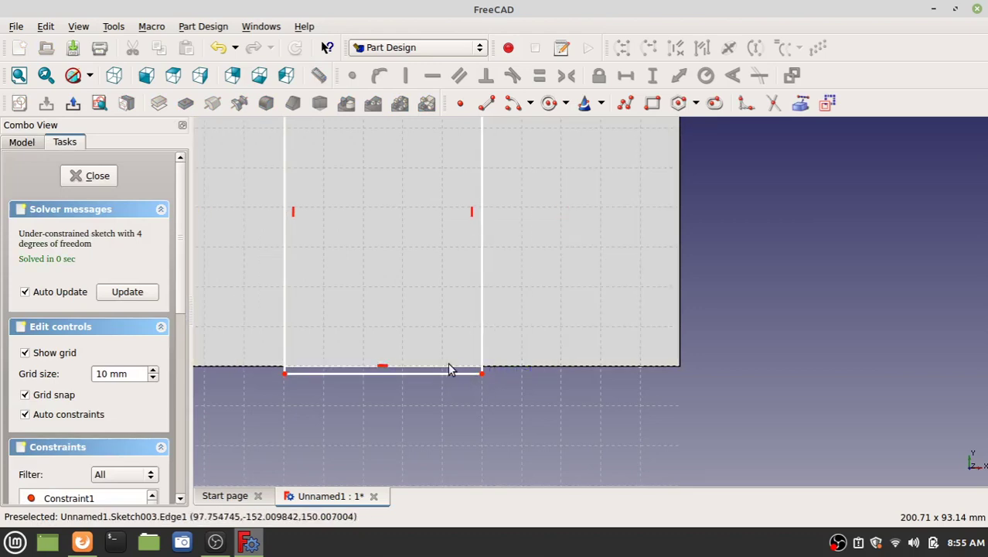
left_click(77, 177)
mouse_move(668, 378)
middle_mouse_down()
mouse_move(550, 349)
mouse_move(552, 404)
mouse_move(564, 347)
mouse_move(600, 333)
mouse_move(633, 388)
mouse_move(653, 339)
mouse_move(582, 338)
mouse_move(578, 347)
middle_mouse_up()
scroll(359, 322, "down", 3)
scroll(376, 268, "down", 3)
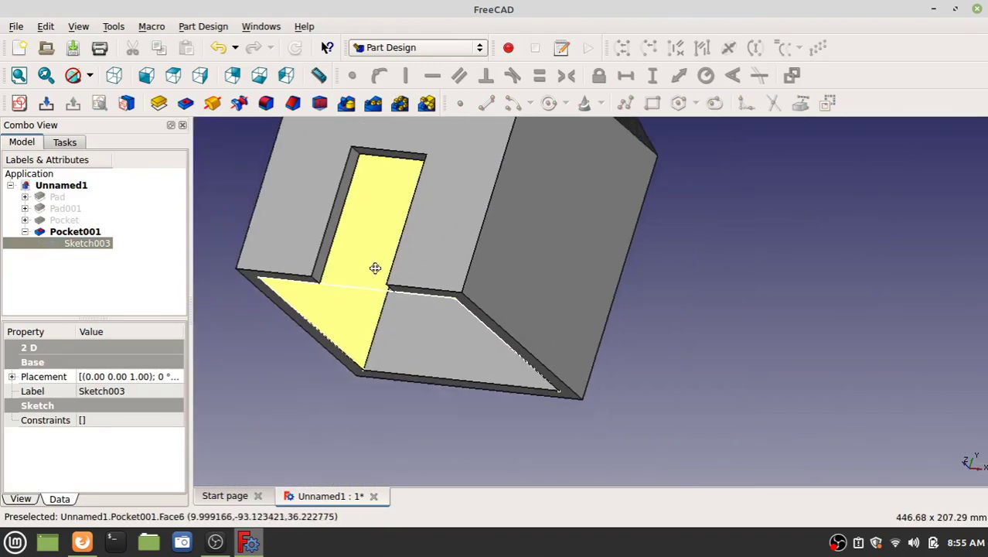
middle_click_drag(376, 268, 448, 368)
scroll(452, 261, "down", 4)
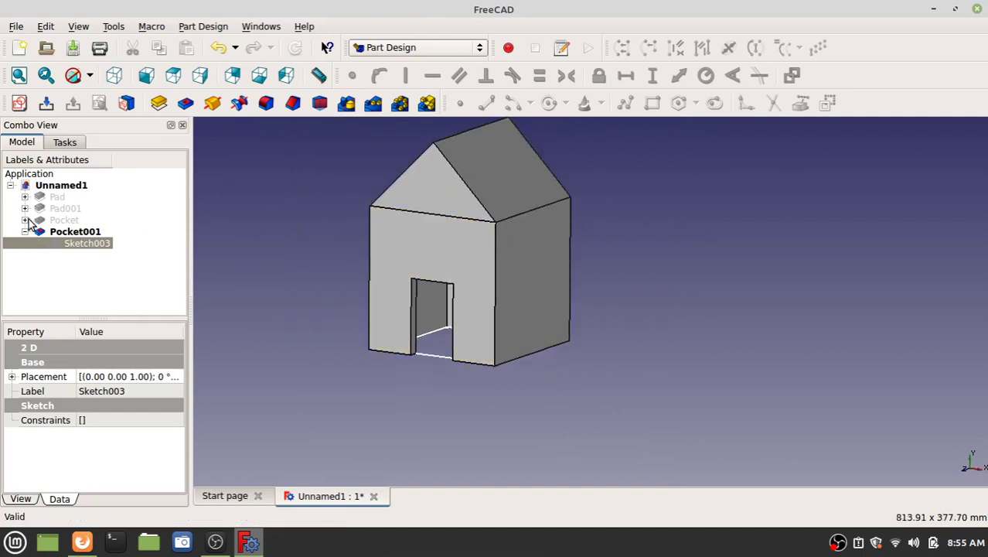
Review the properties of both pads, the cavity pocket and the door pocket in the model structure
left_click(58, 219)
left_click(56, 198)
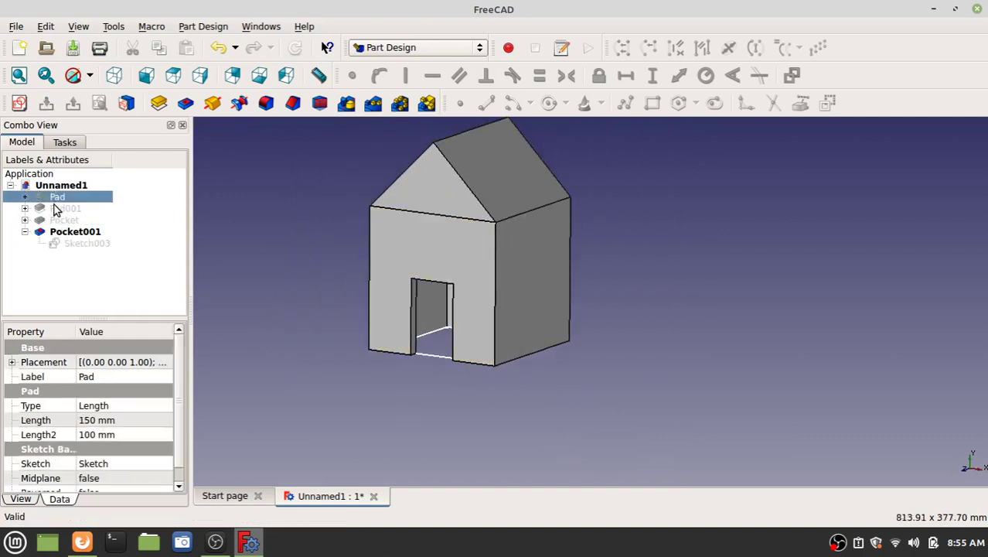
left_click(56, 208)
left_click(56, 197)
left_click(56, 220)
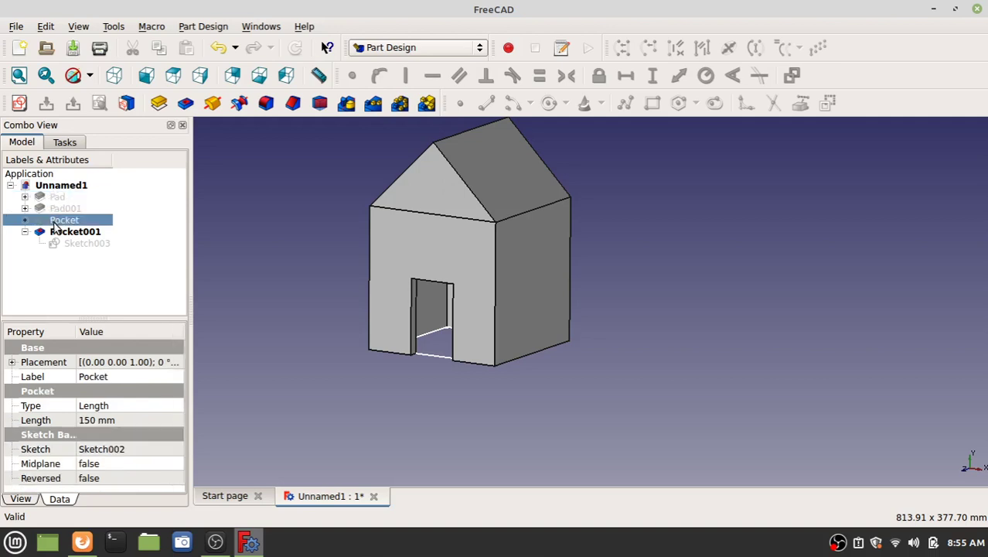
left_click(65, 233)
left_click(62, 220)
left_click(60, 209)
left_click(58, 198)
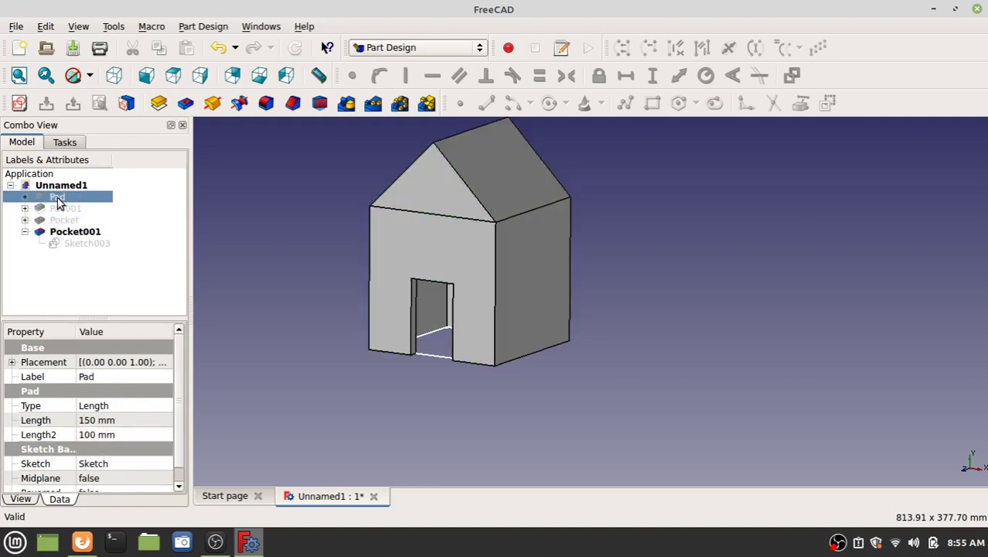
left_click(55, 187)
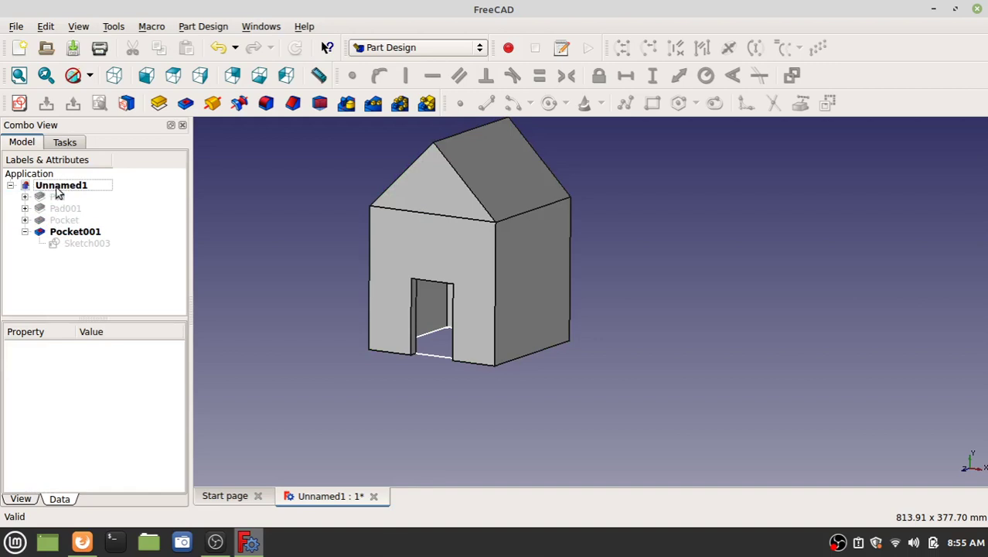
right_click(47, 191)
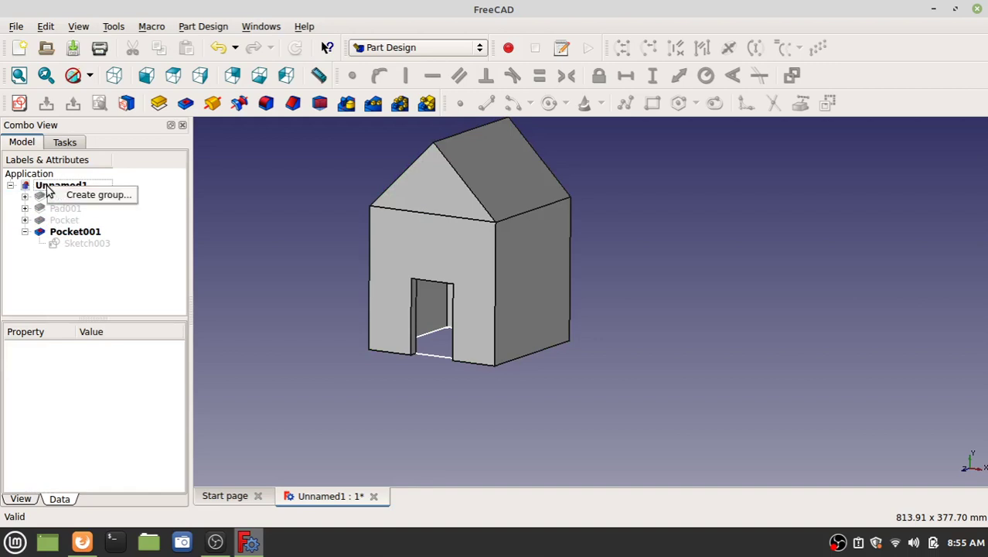
left_click(37, 192)
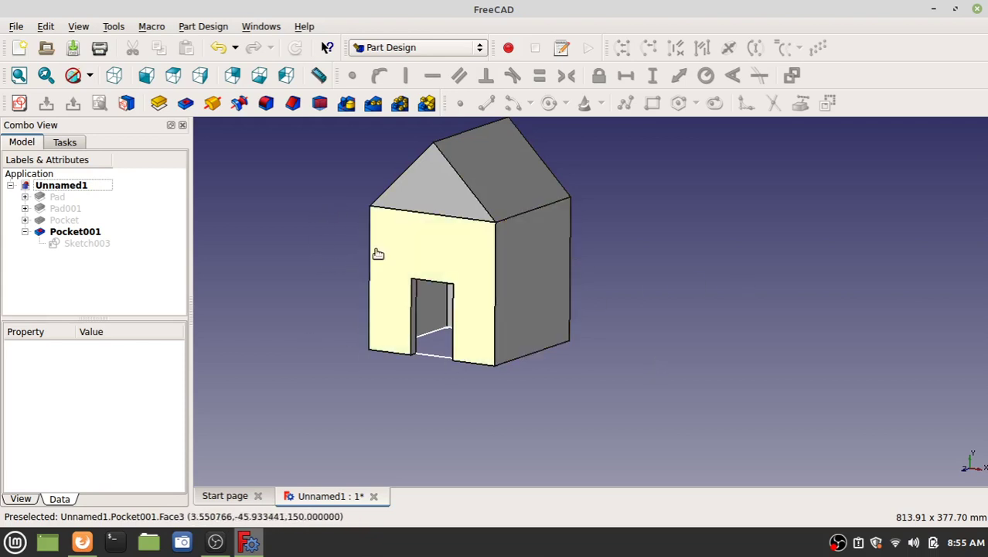
middle_click_drag(470, 255, 518, 289)
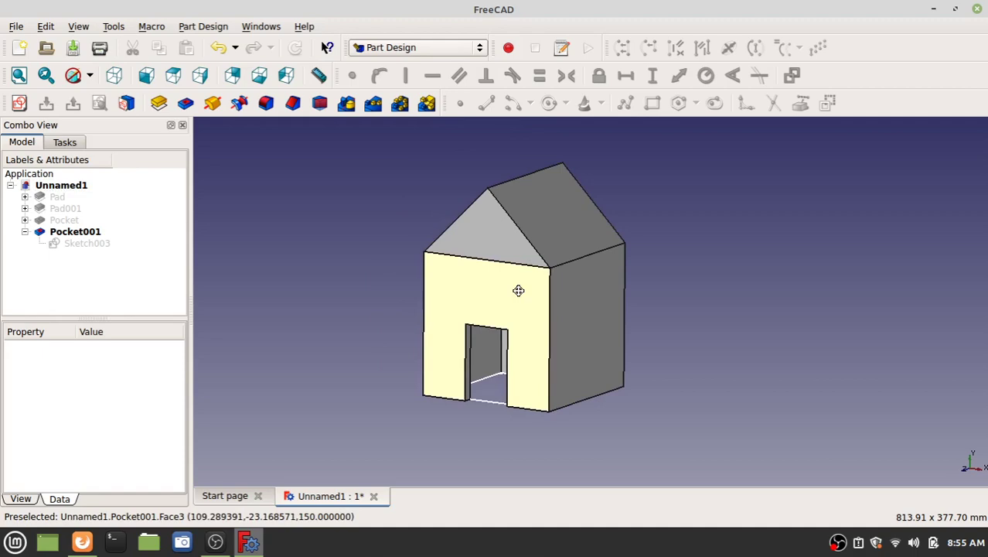